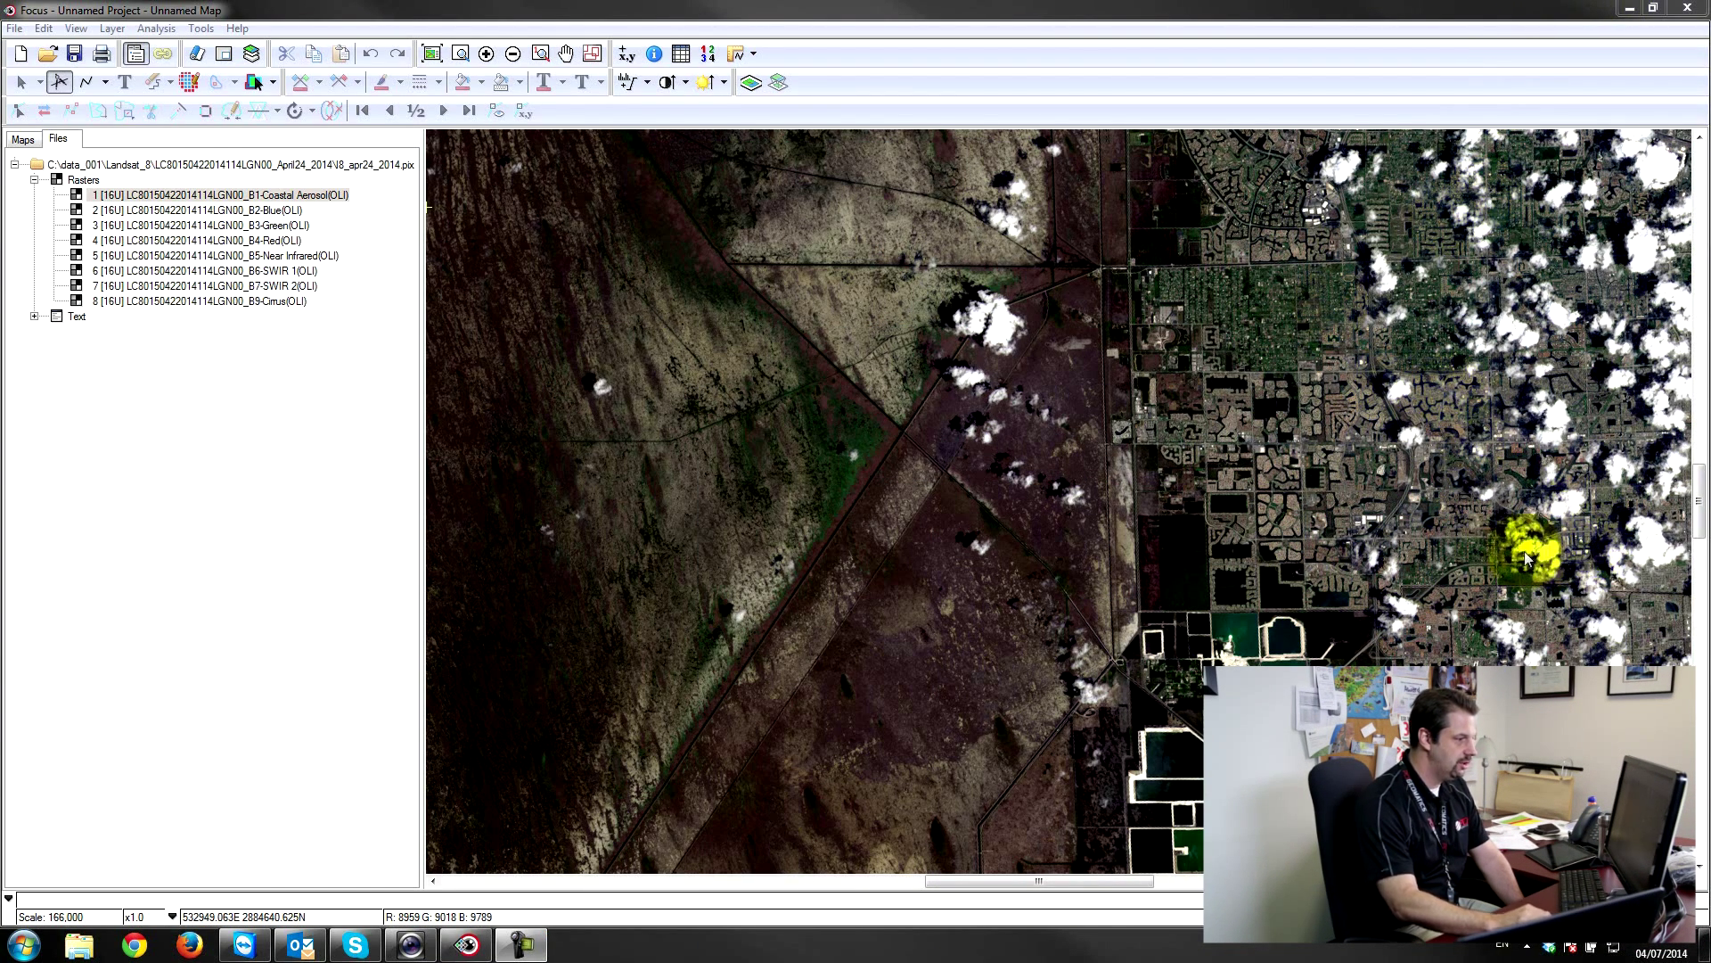
- Pan the 4,3,2 composite to the coast, show the map layer tree, and bring up the File Selector
{"action": "left_click_drag", "start_coordinate": [1528, 553], "coordinate": [1114, 413]}
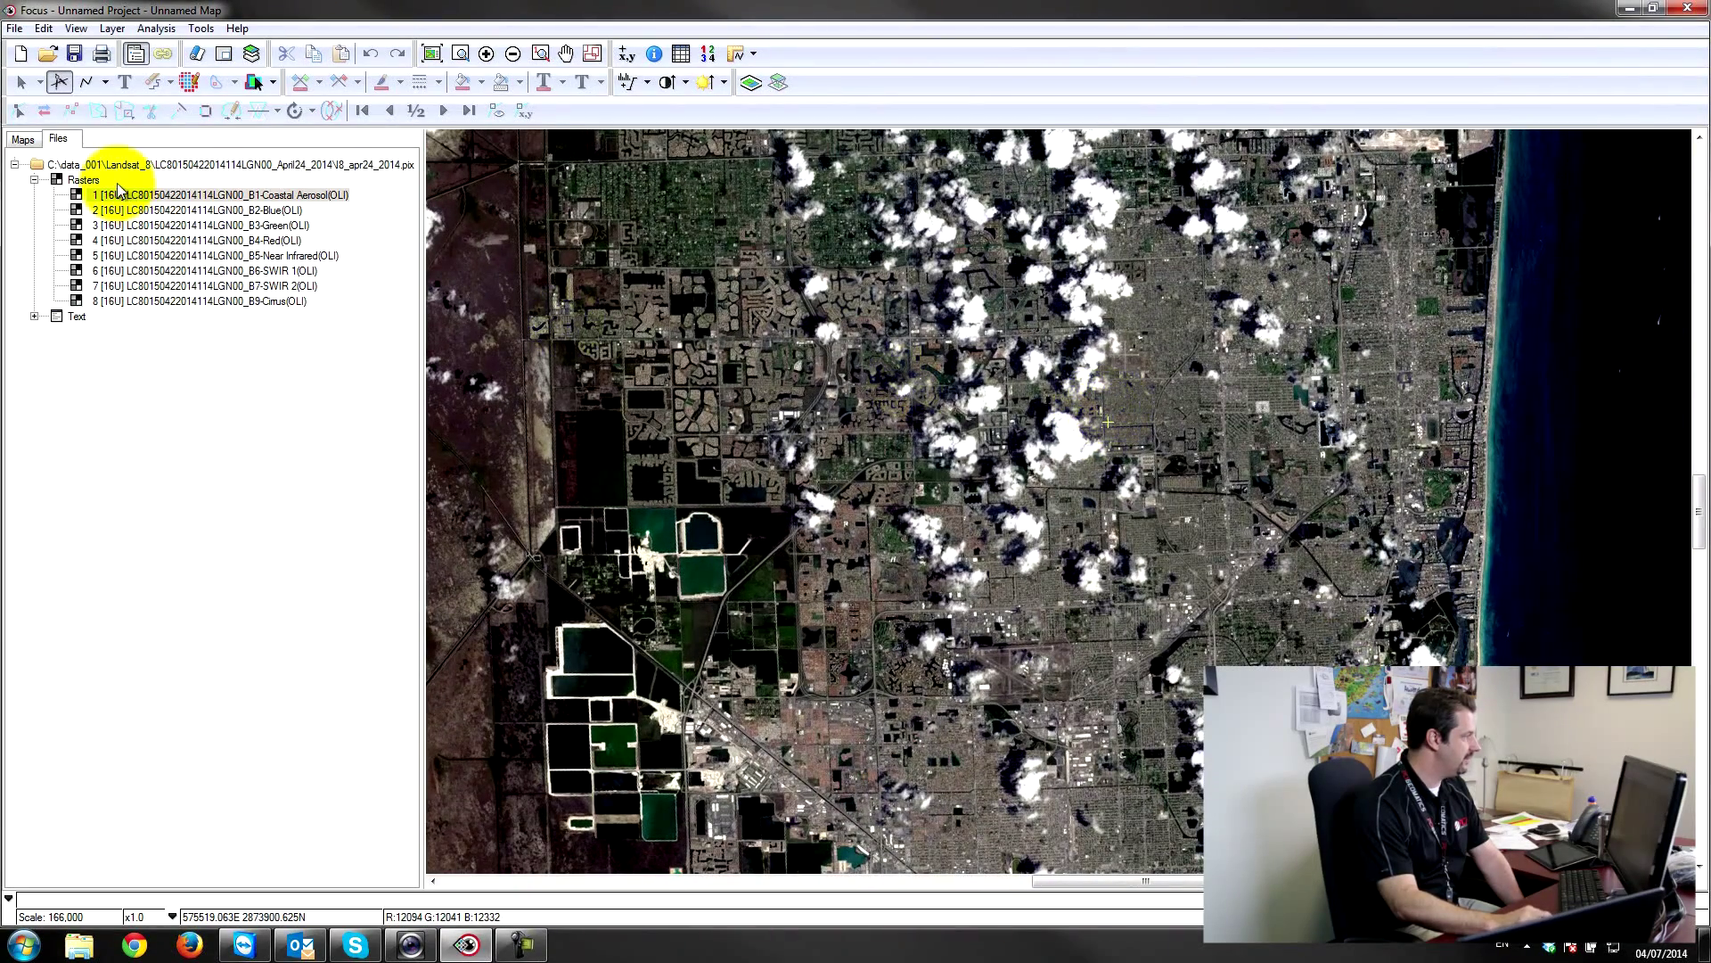
{"action": "left_click", "coordinate": [23, 139]}
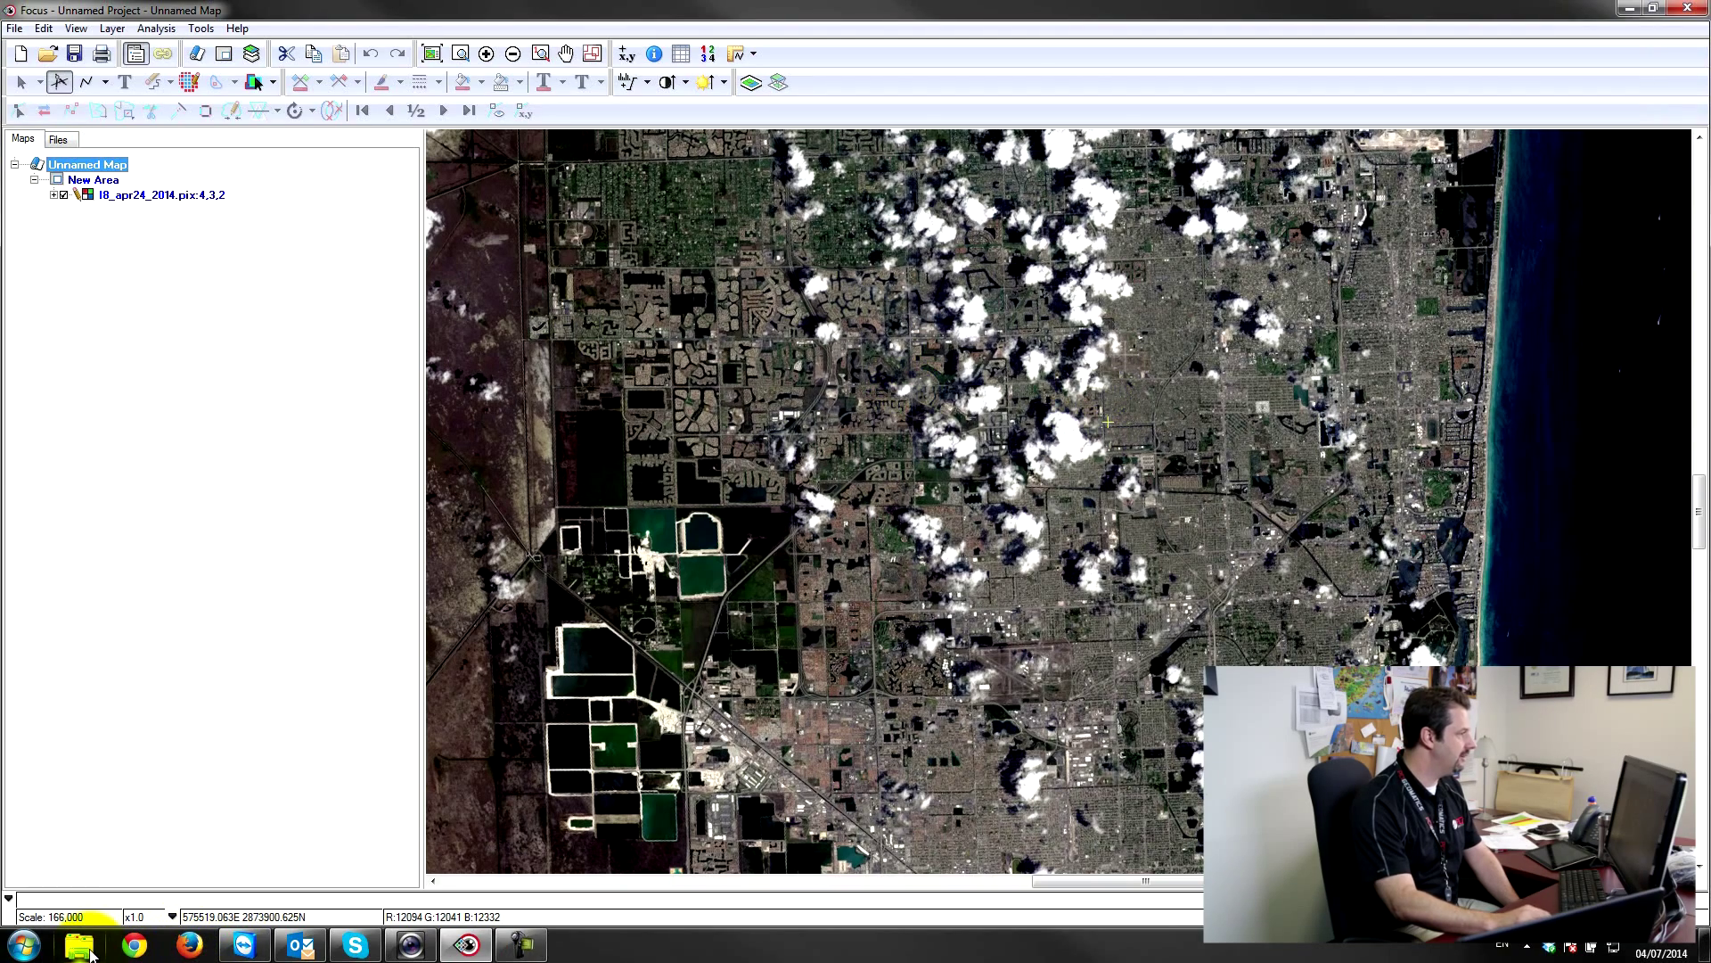
{"action": "left_click", "coordinate": [48, 54]}
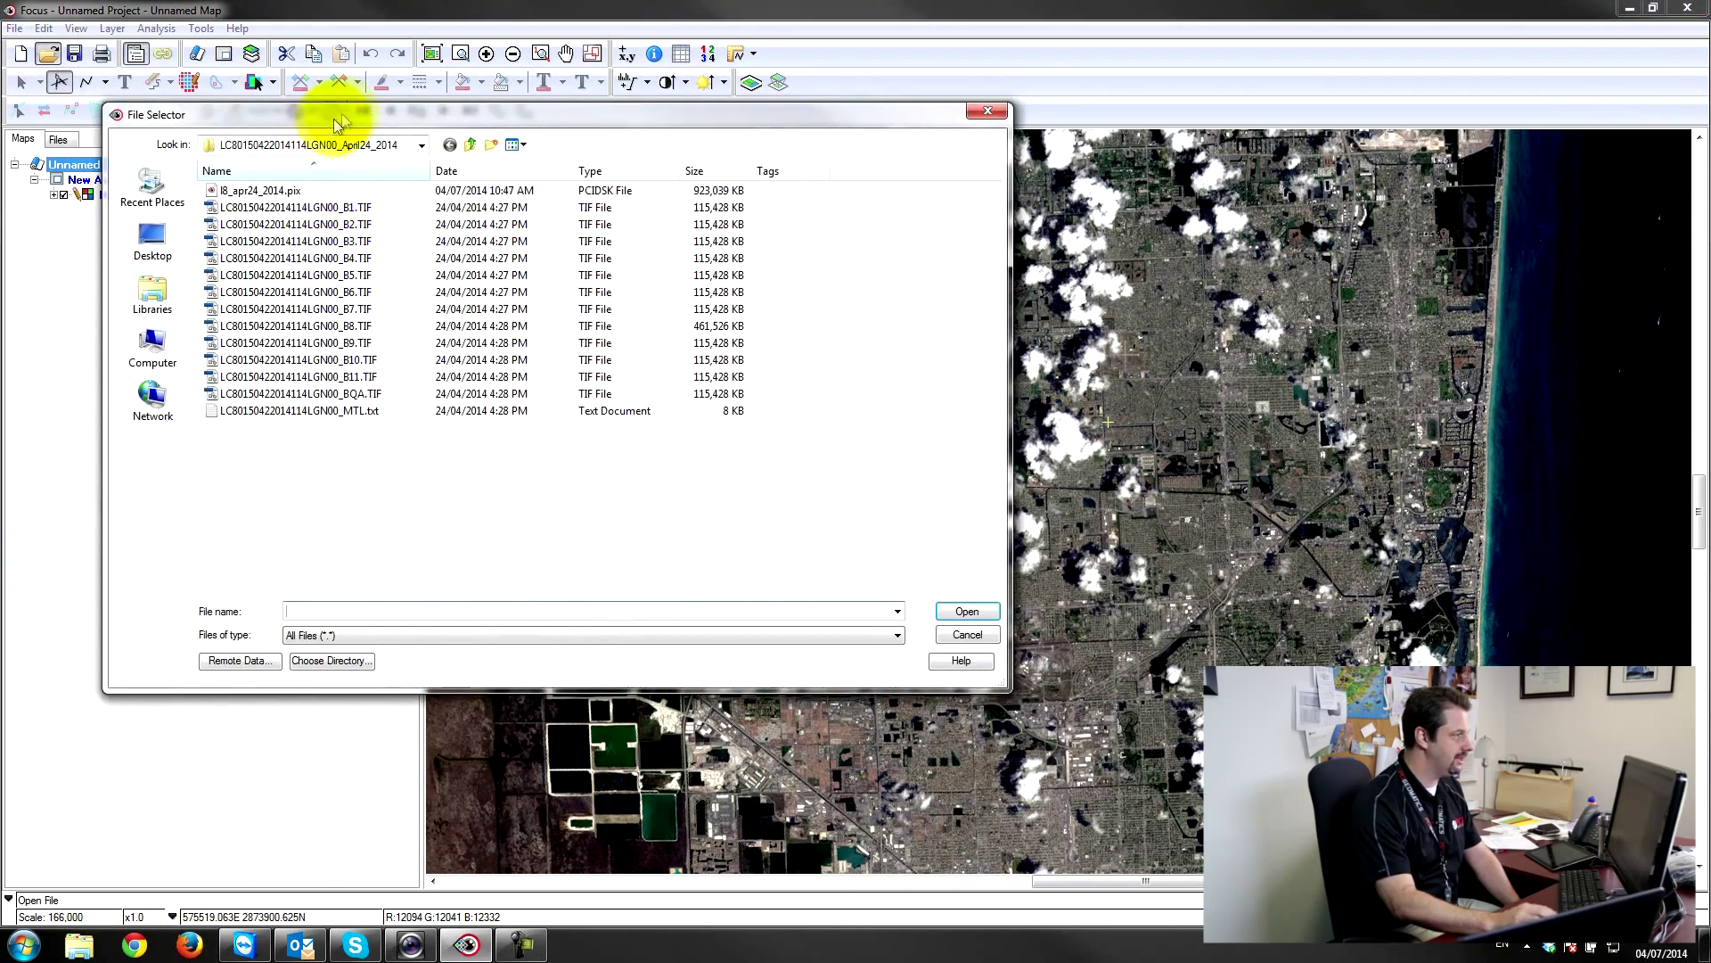
- In the File Selector, move up from the April 24 files to the Landsat_8 folder
{"action": "left_click_drag", "start_coordinate": [337, 122], "coordinate": [608, 155]}
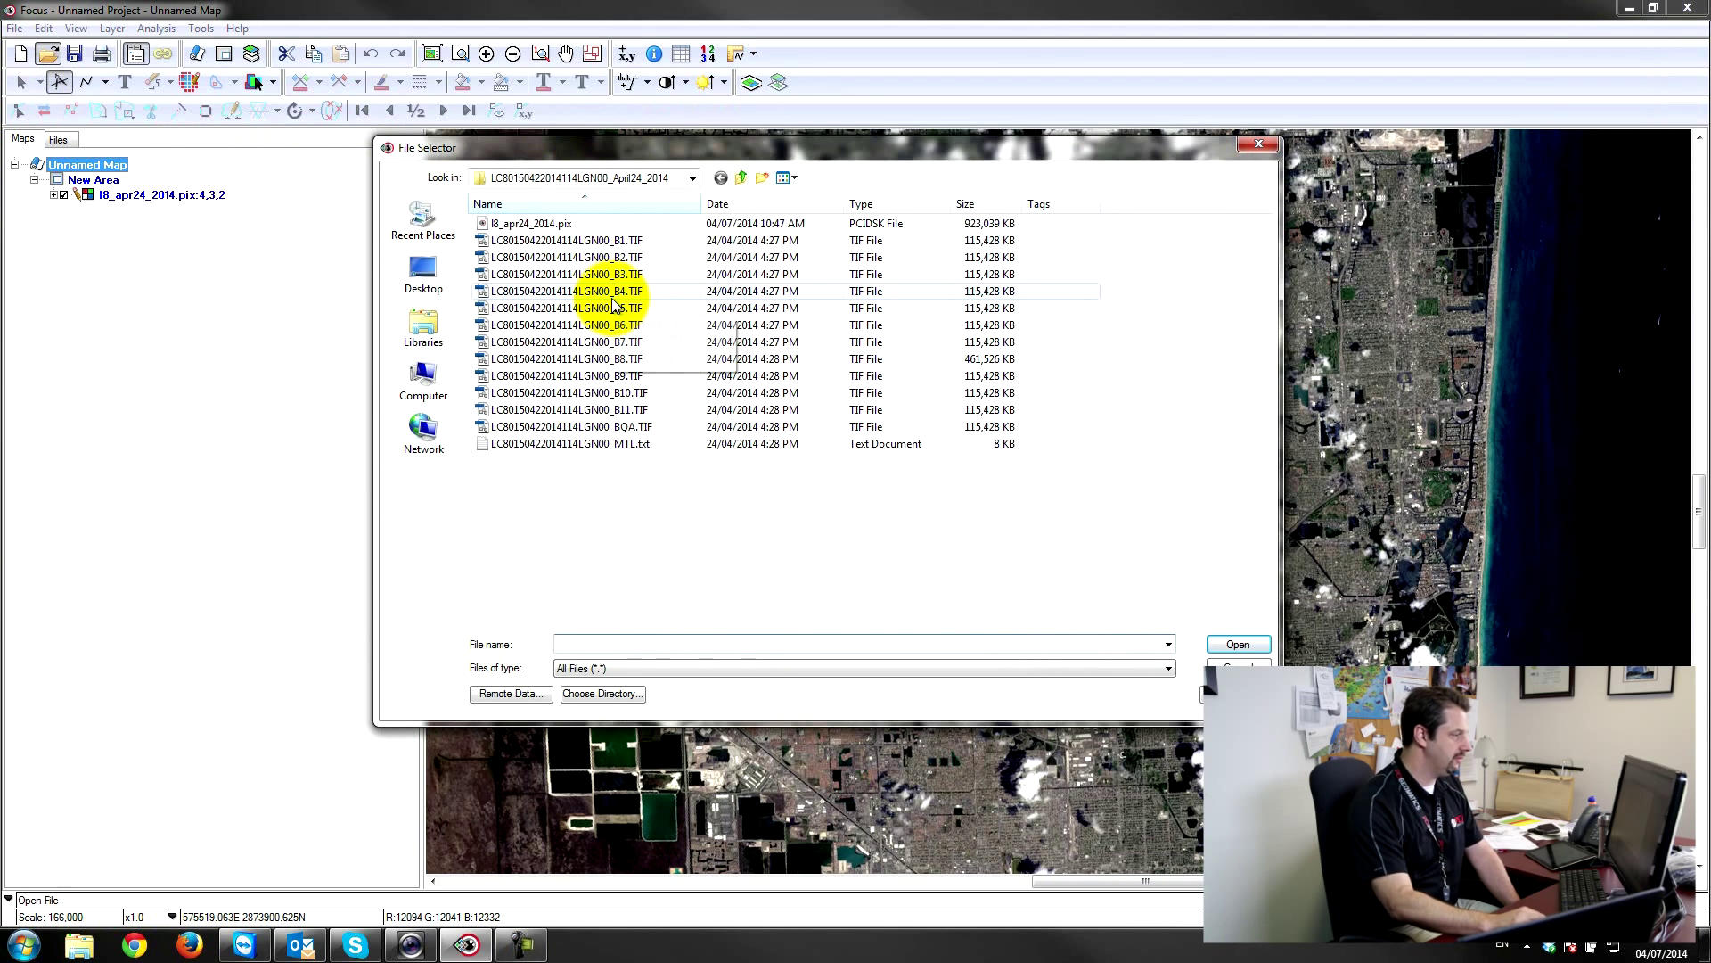
{"action": "left_click", "coordinate": [545, 446]}
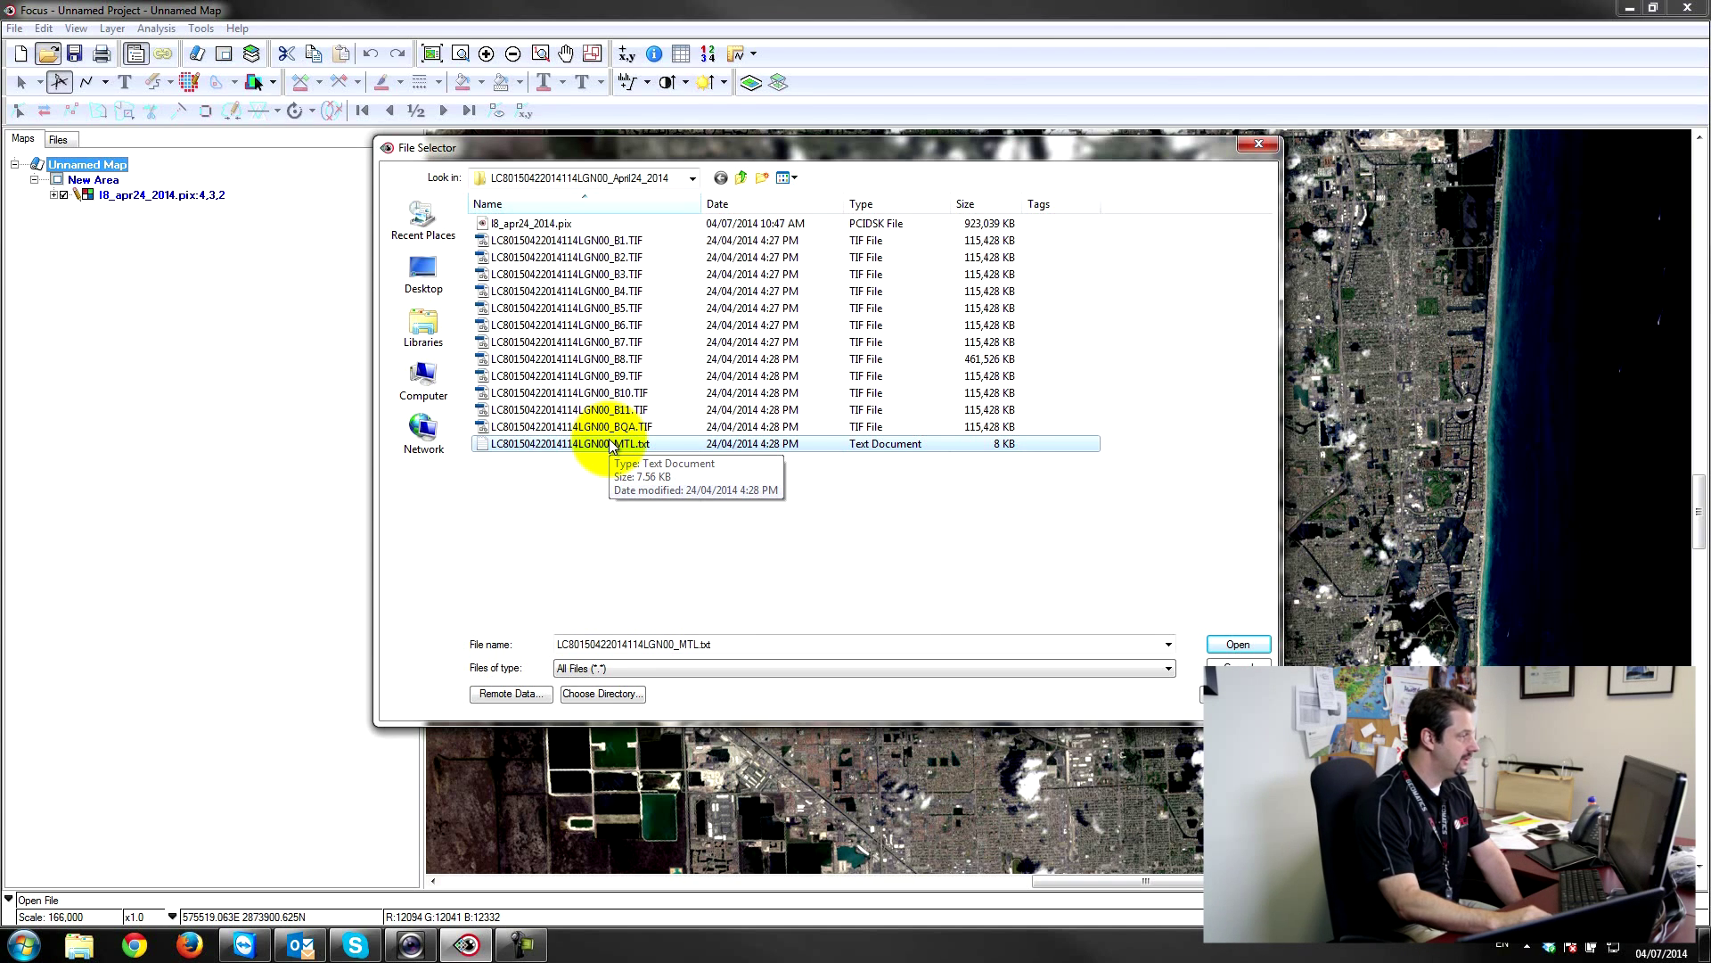
{"action": "left_click", "coordinate": [499, 223]}
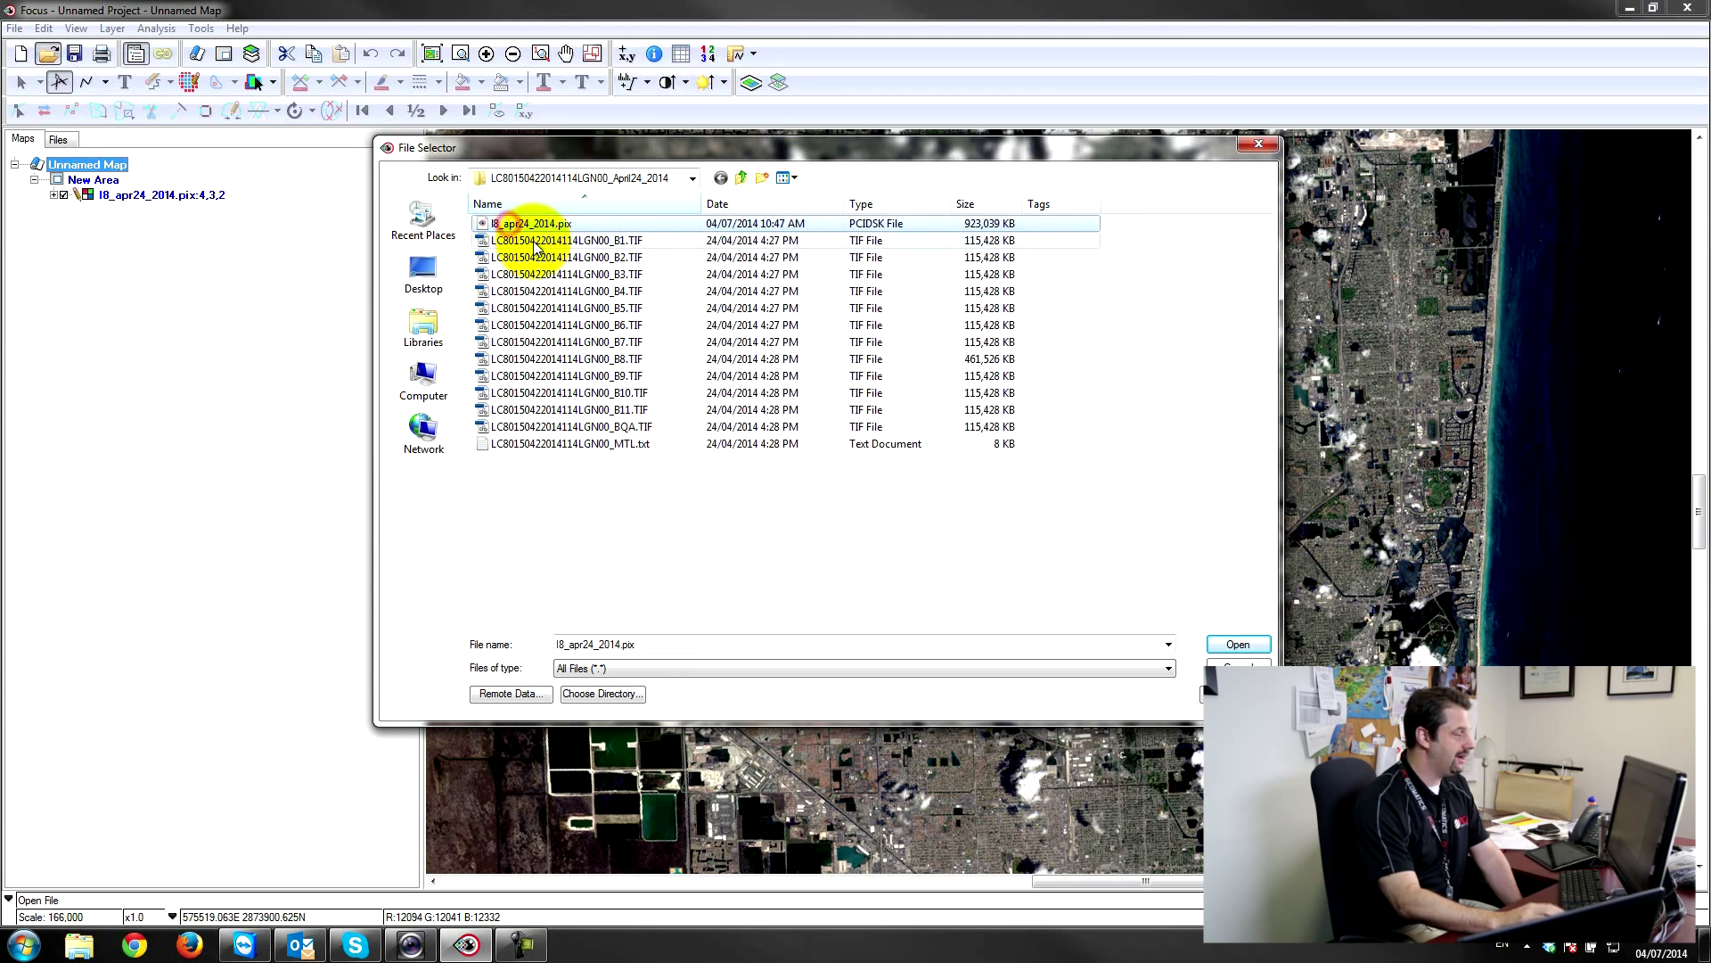
{"action": "left_click", "coordinate": [743, 177]}
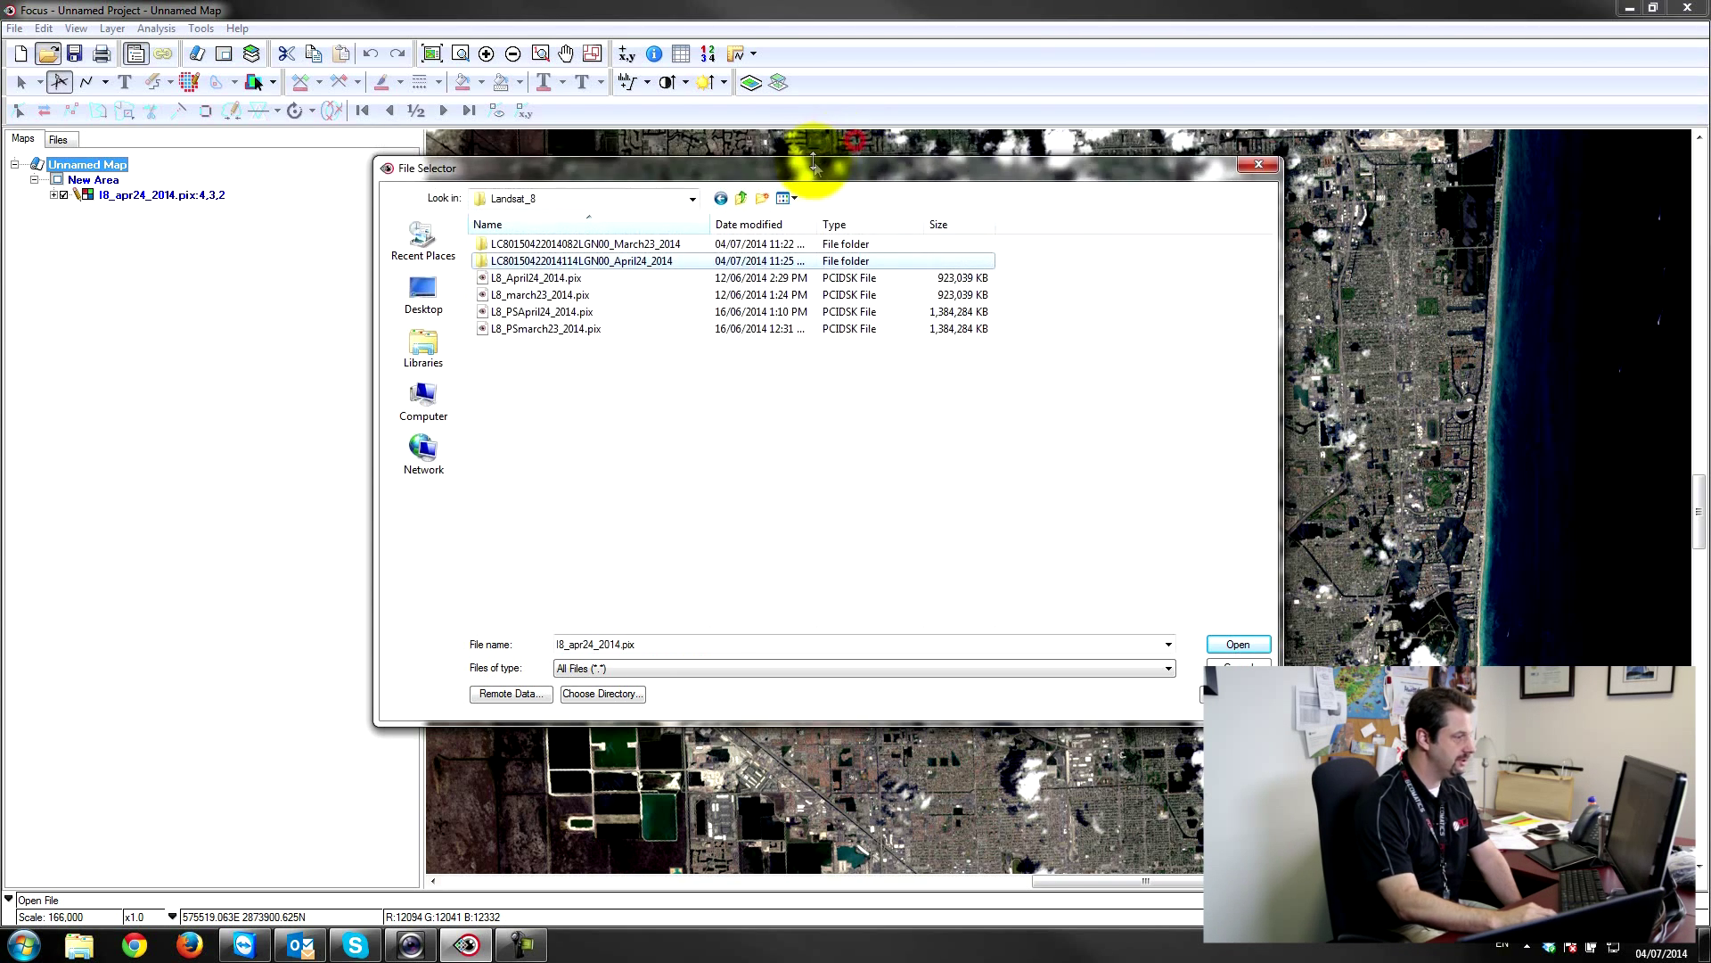
{"action": "left_click_drag", "start_coordinate": [814, 152], "coordinate": [391, 359]}
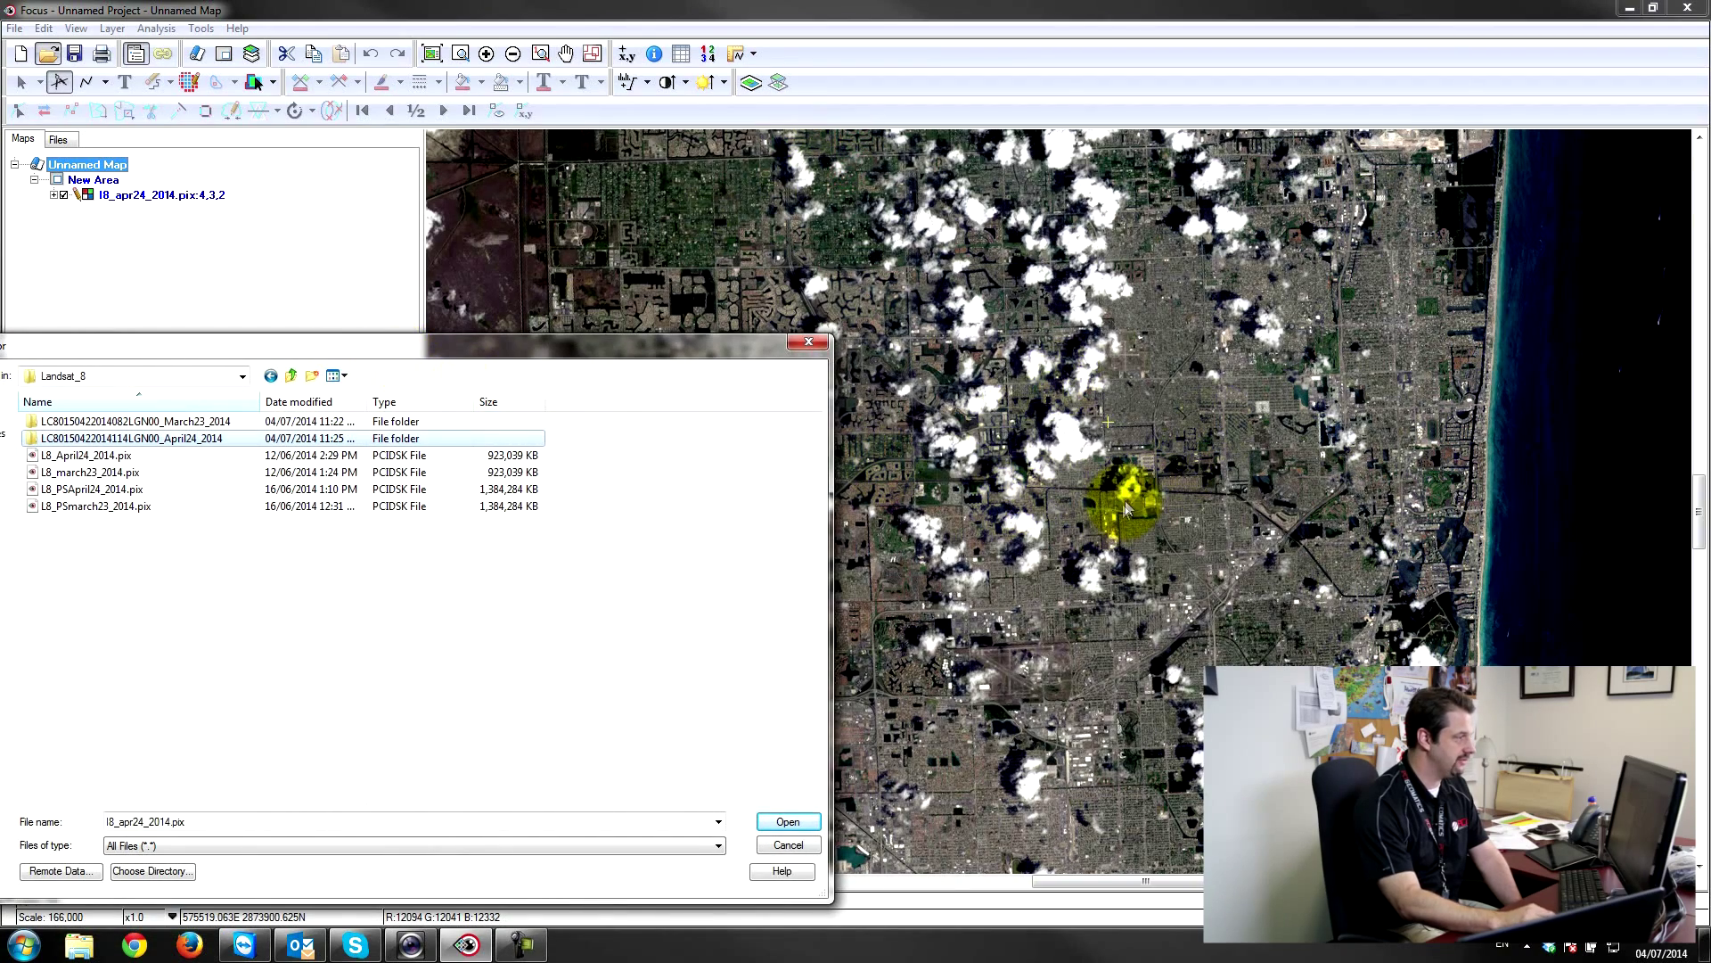
{"action": "left_click_drag", "start_coordinate": [579, 350], "coordinate": [891, 234]}
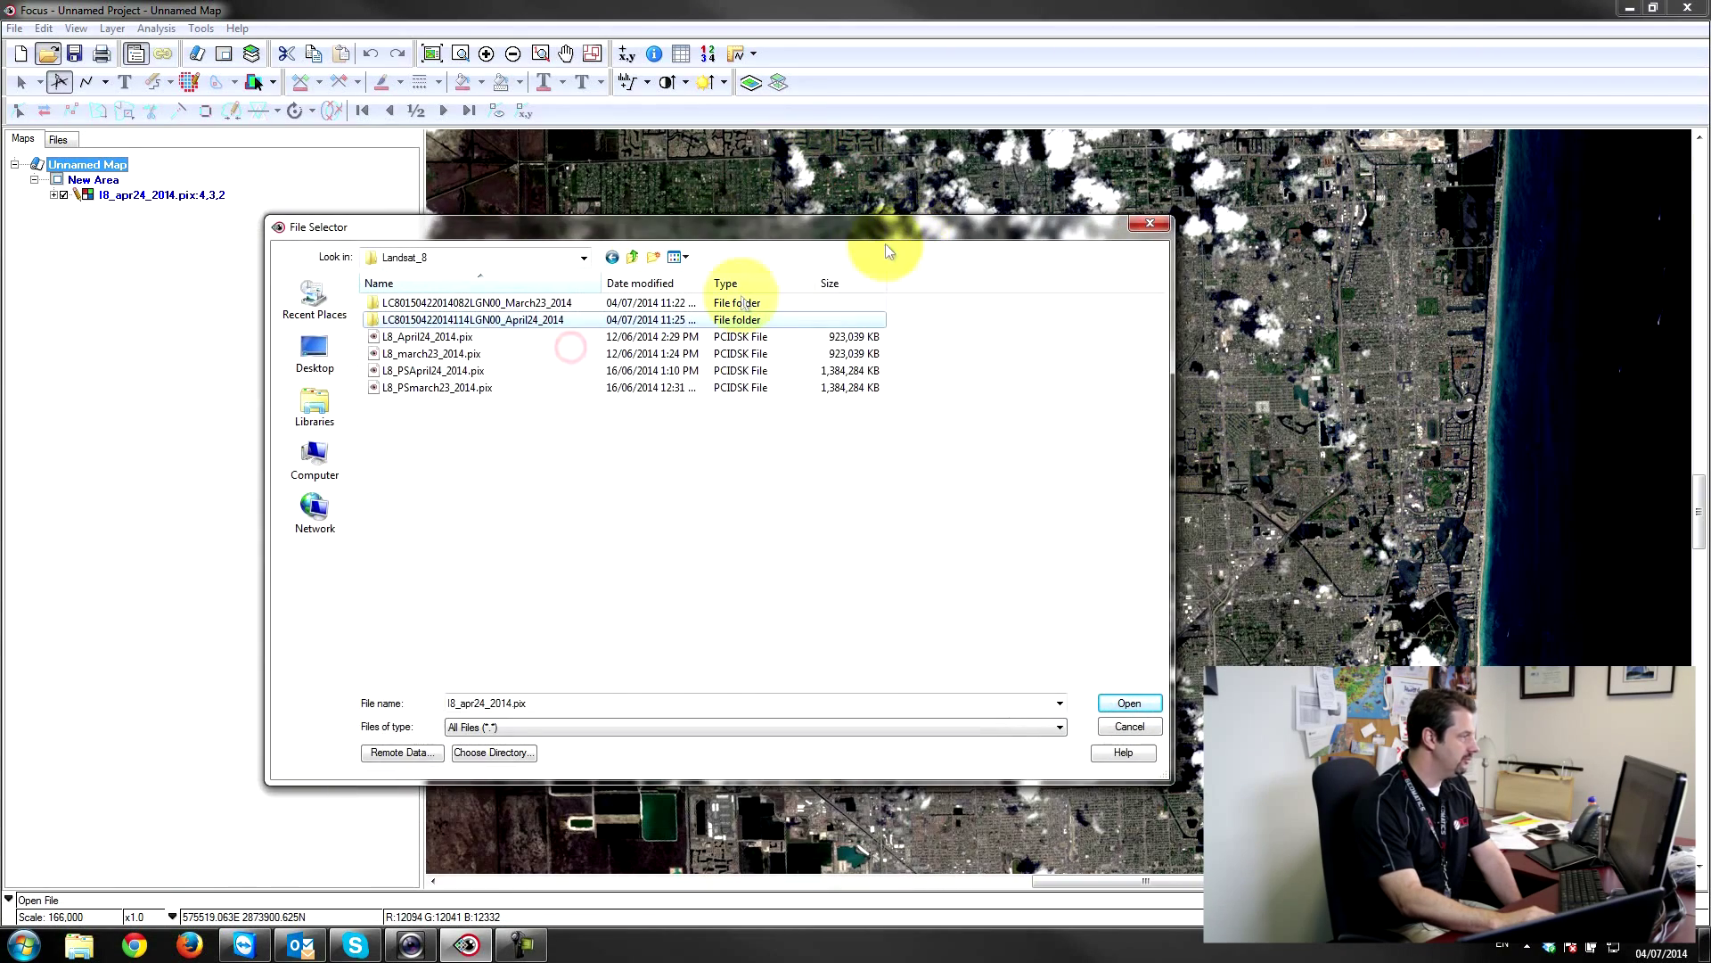
- Load the March23 folder's MTL.txt with the -MS multispectral band set
{"action": "double_click", "coordinate": [475, 303]}
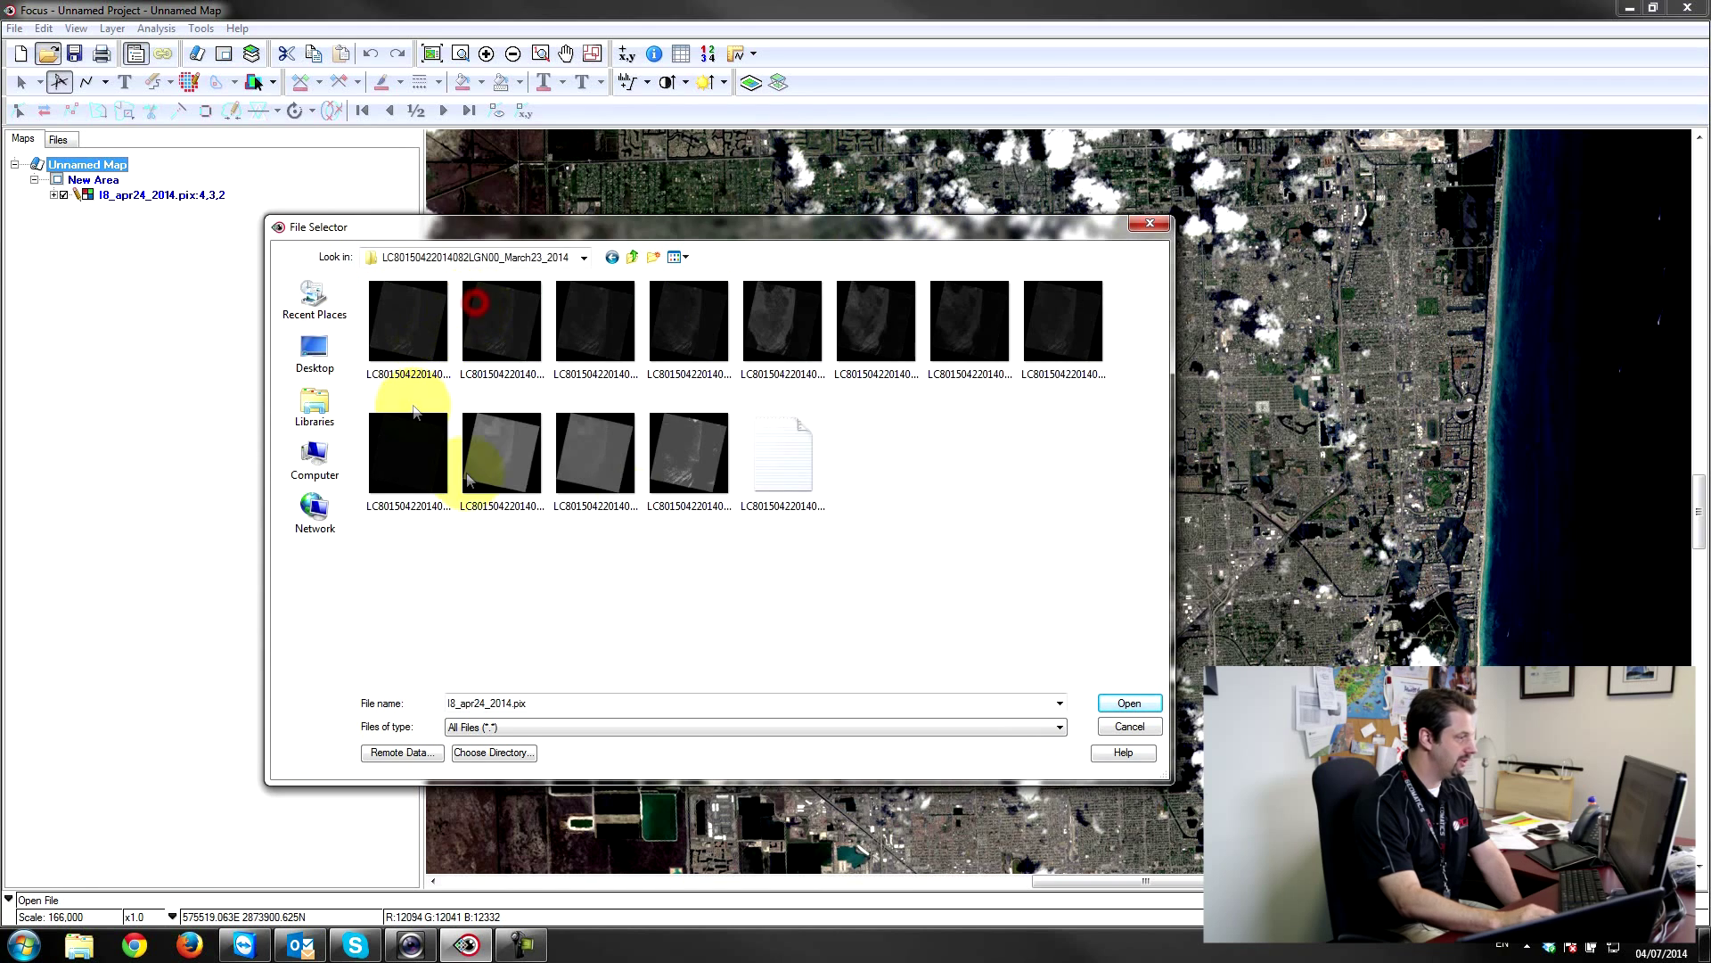
{"action": "left_click", "coordinate": [789, 462]}
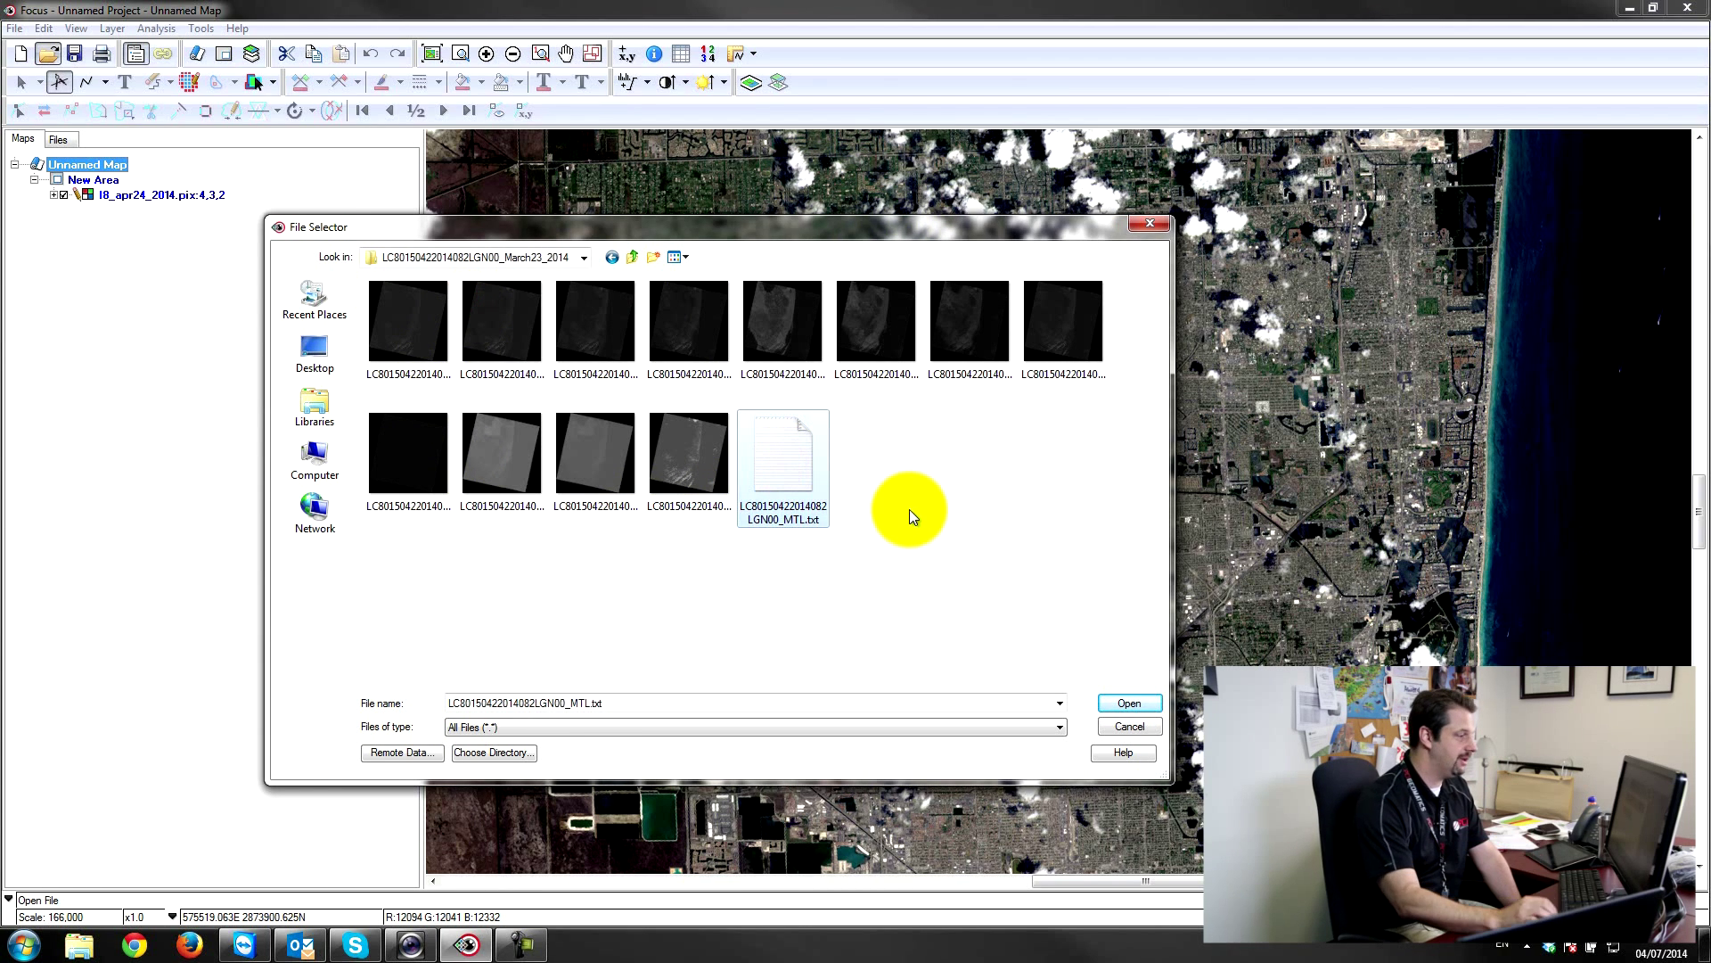
{"action": "left_click", "coordinate": [1130, 703]}
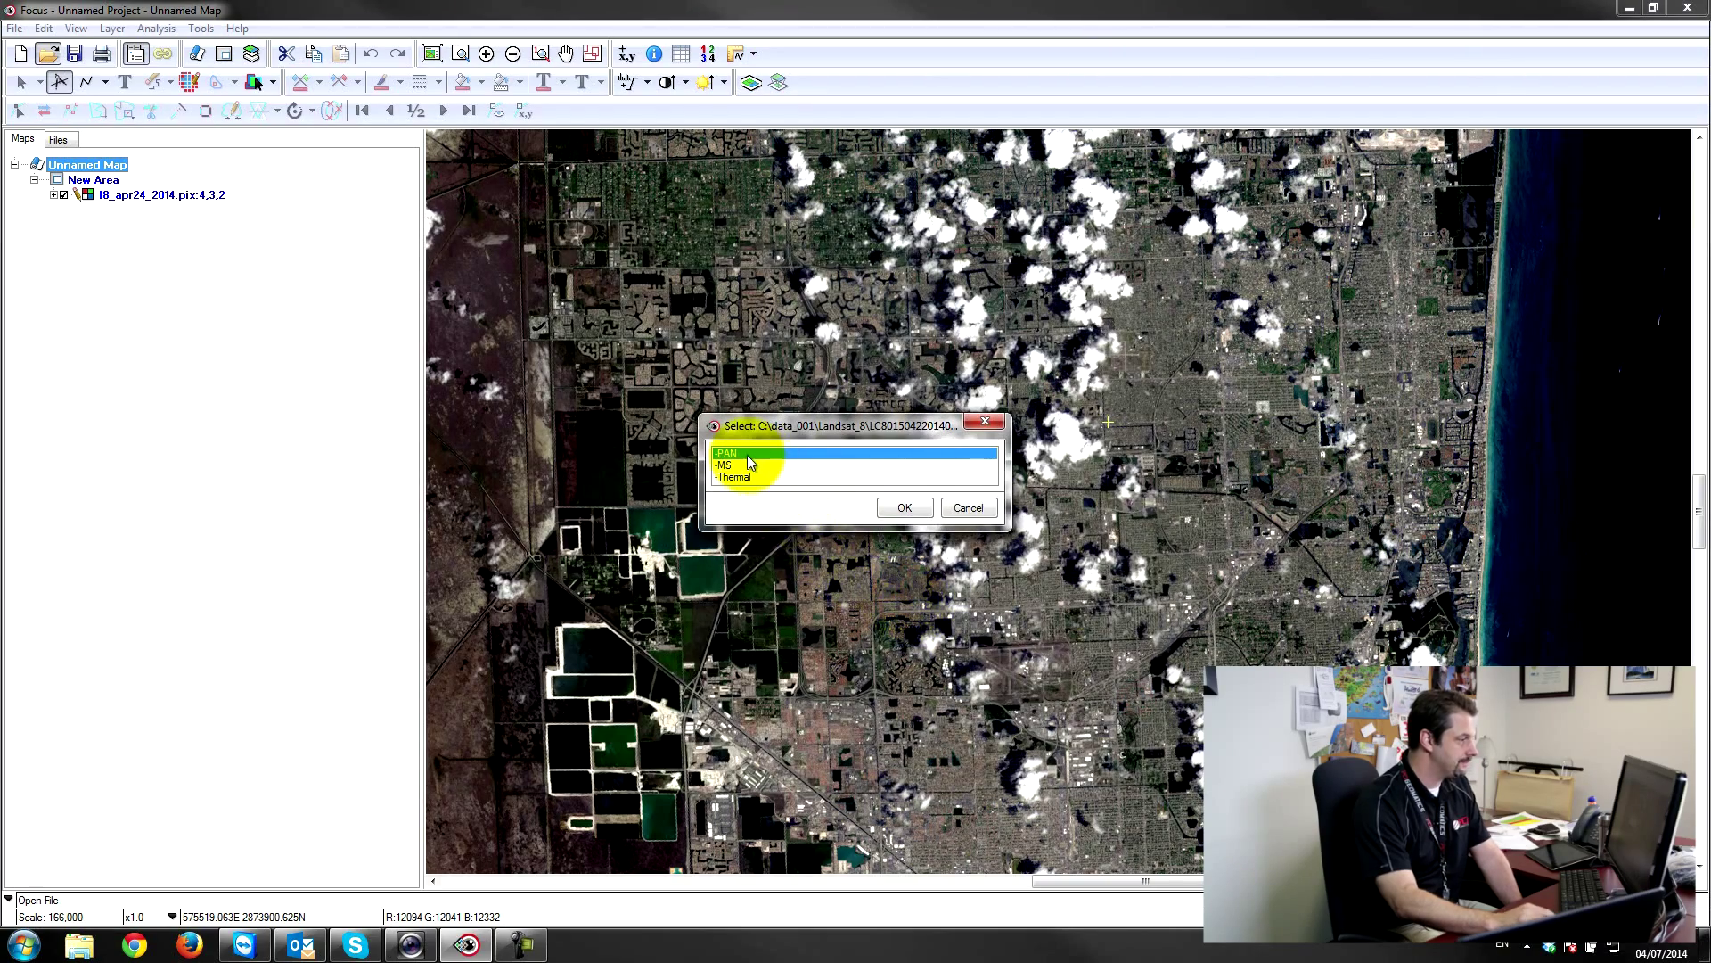
{"action": "left_click", "coordinate": [740, 464]}
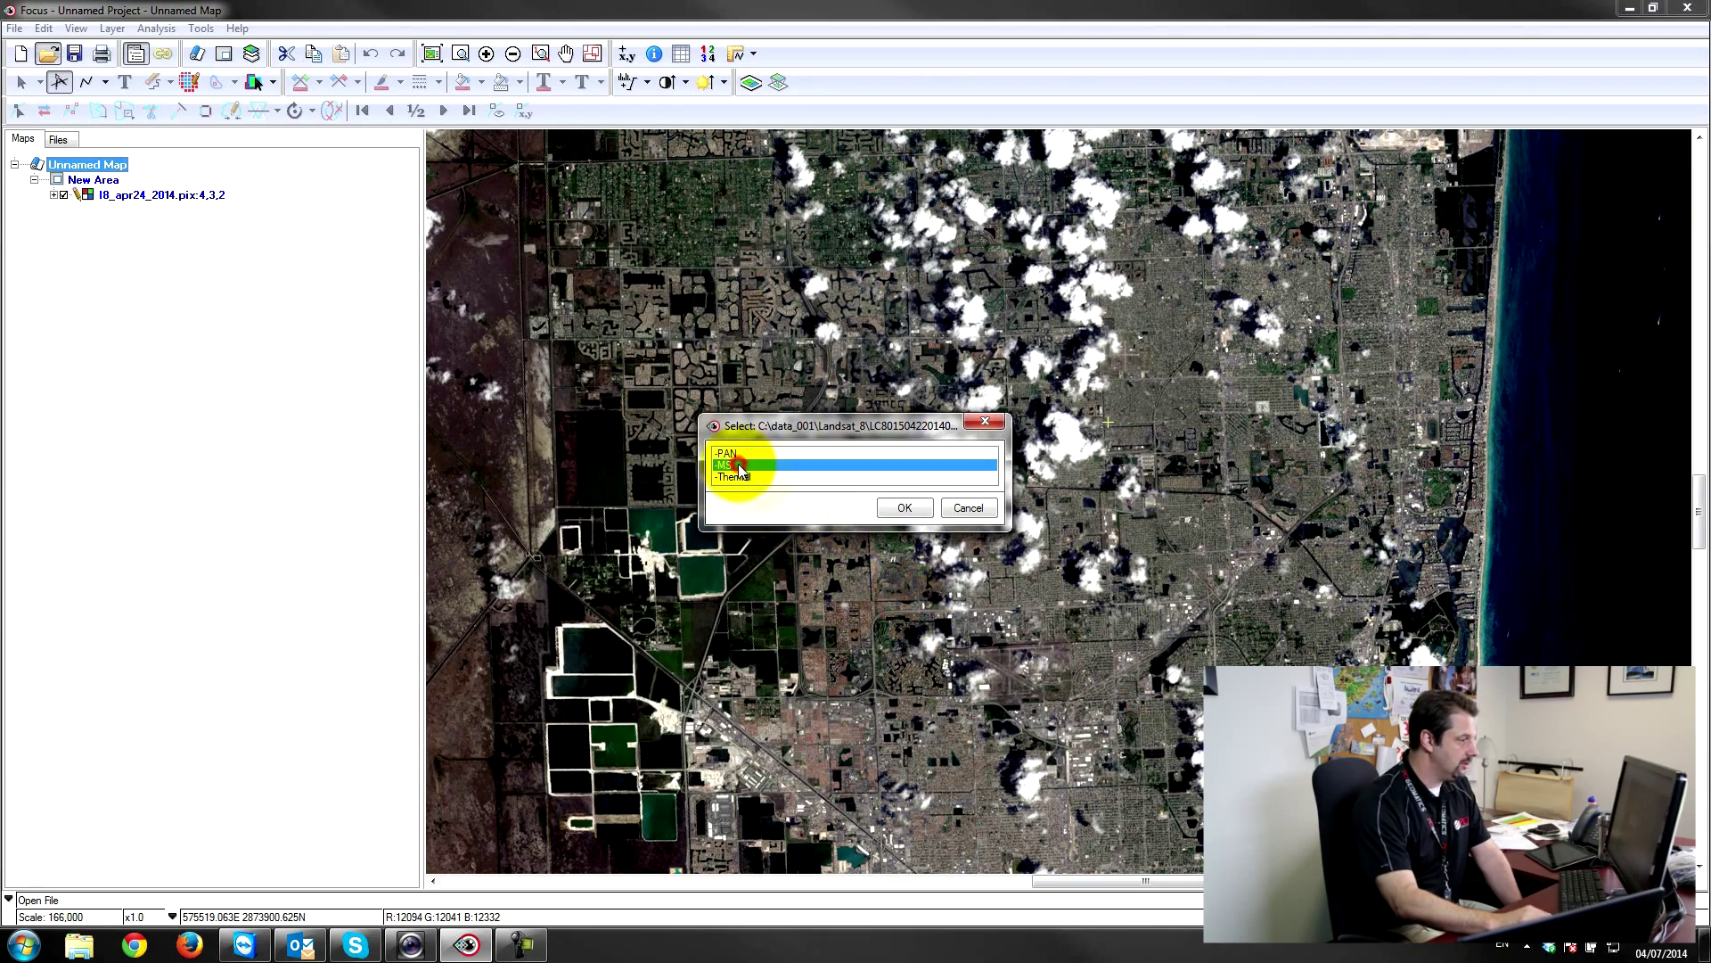
{"action": "left_click", "coordinate": [905, 507]}
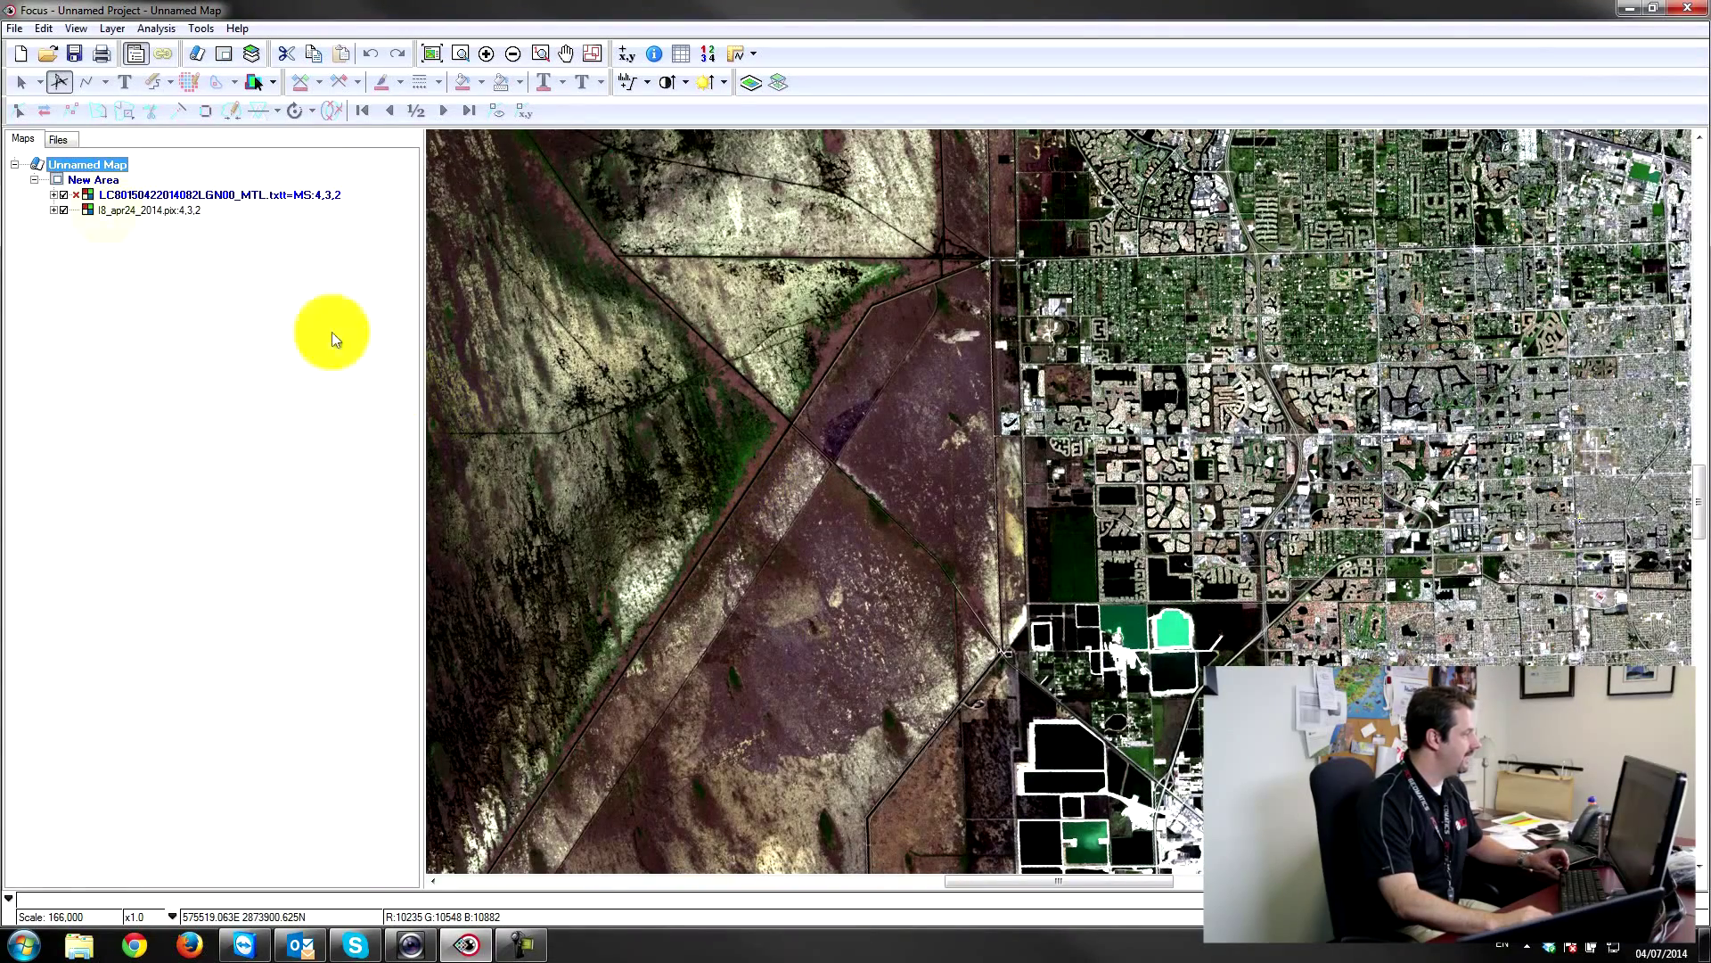
- Apply a display enhancement and brightness adjustment to both the March 23 and April 24 layers
{"action": "left_click", "coordinate": [157, 195]}
{"action": "left_click", "coordinate": [148, 210], "text": "ctrl"}
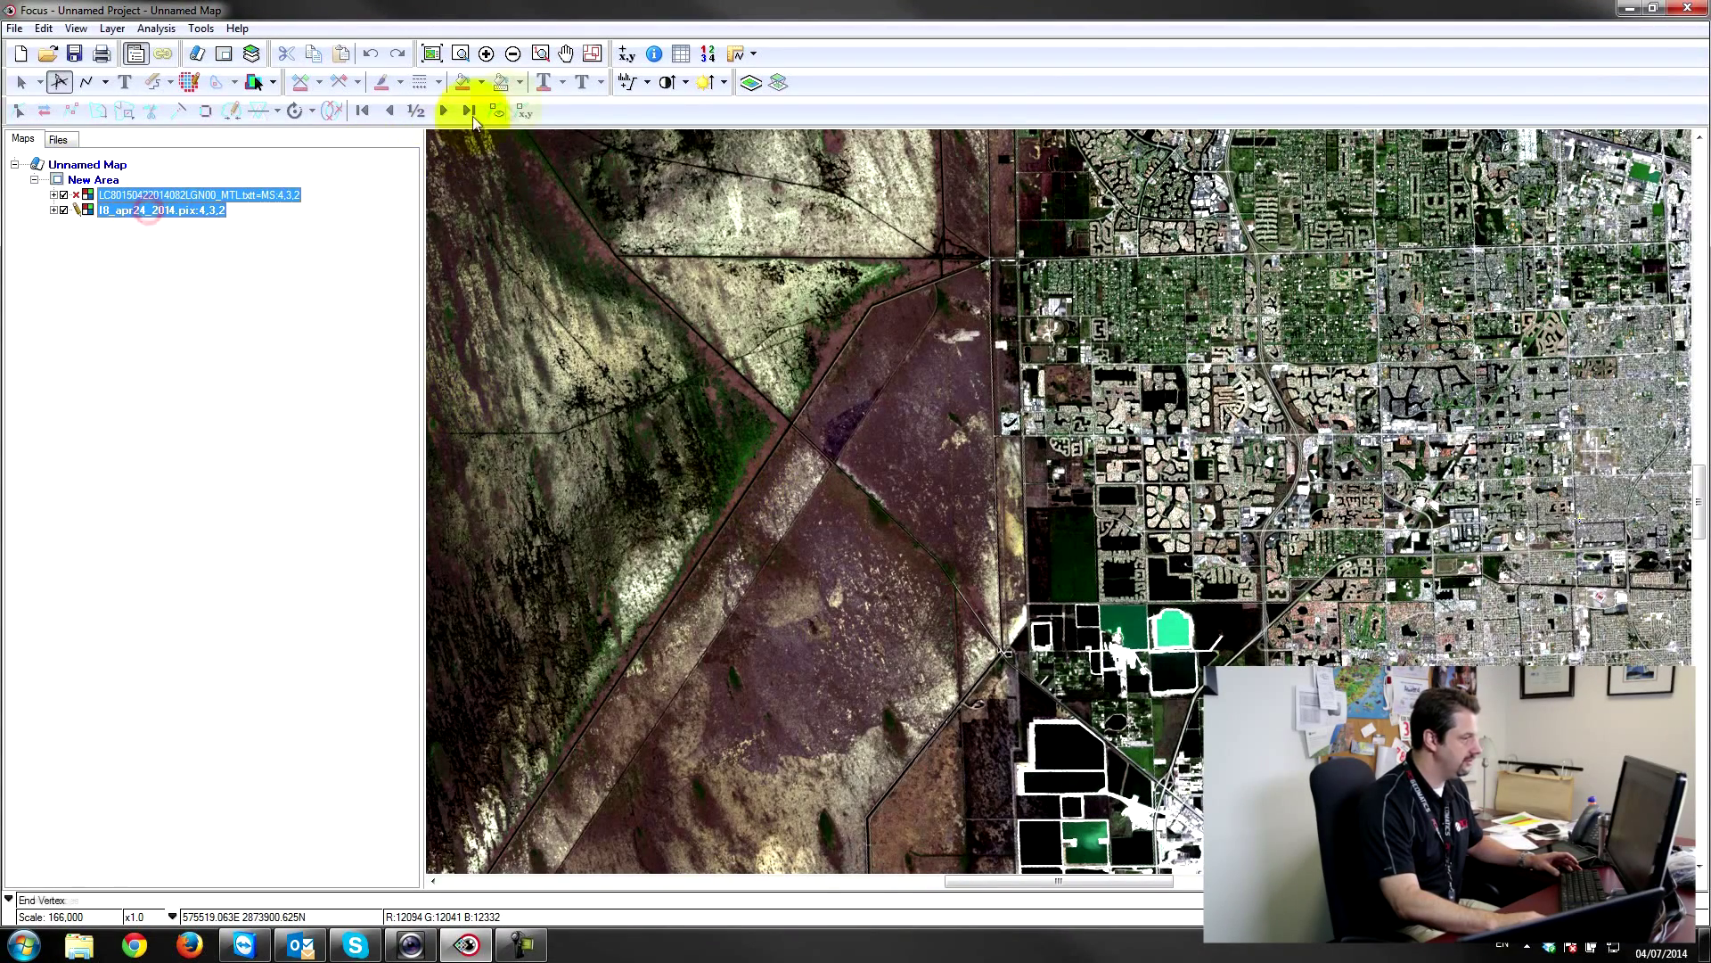
{"action": "left_click", "coordinate": [632, 83]}
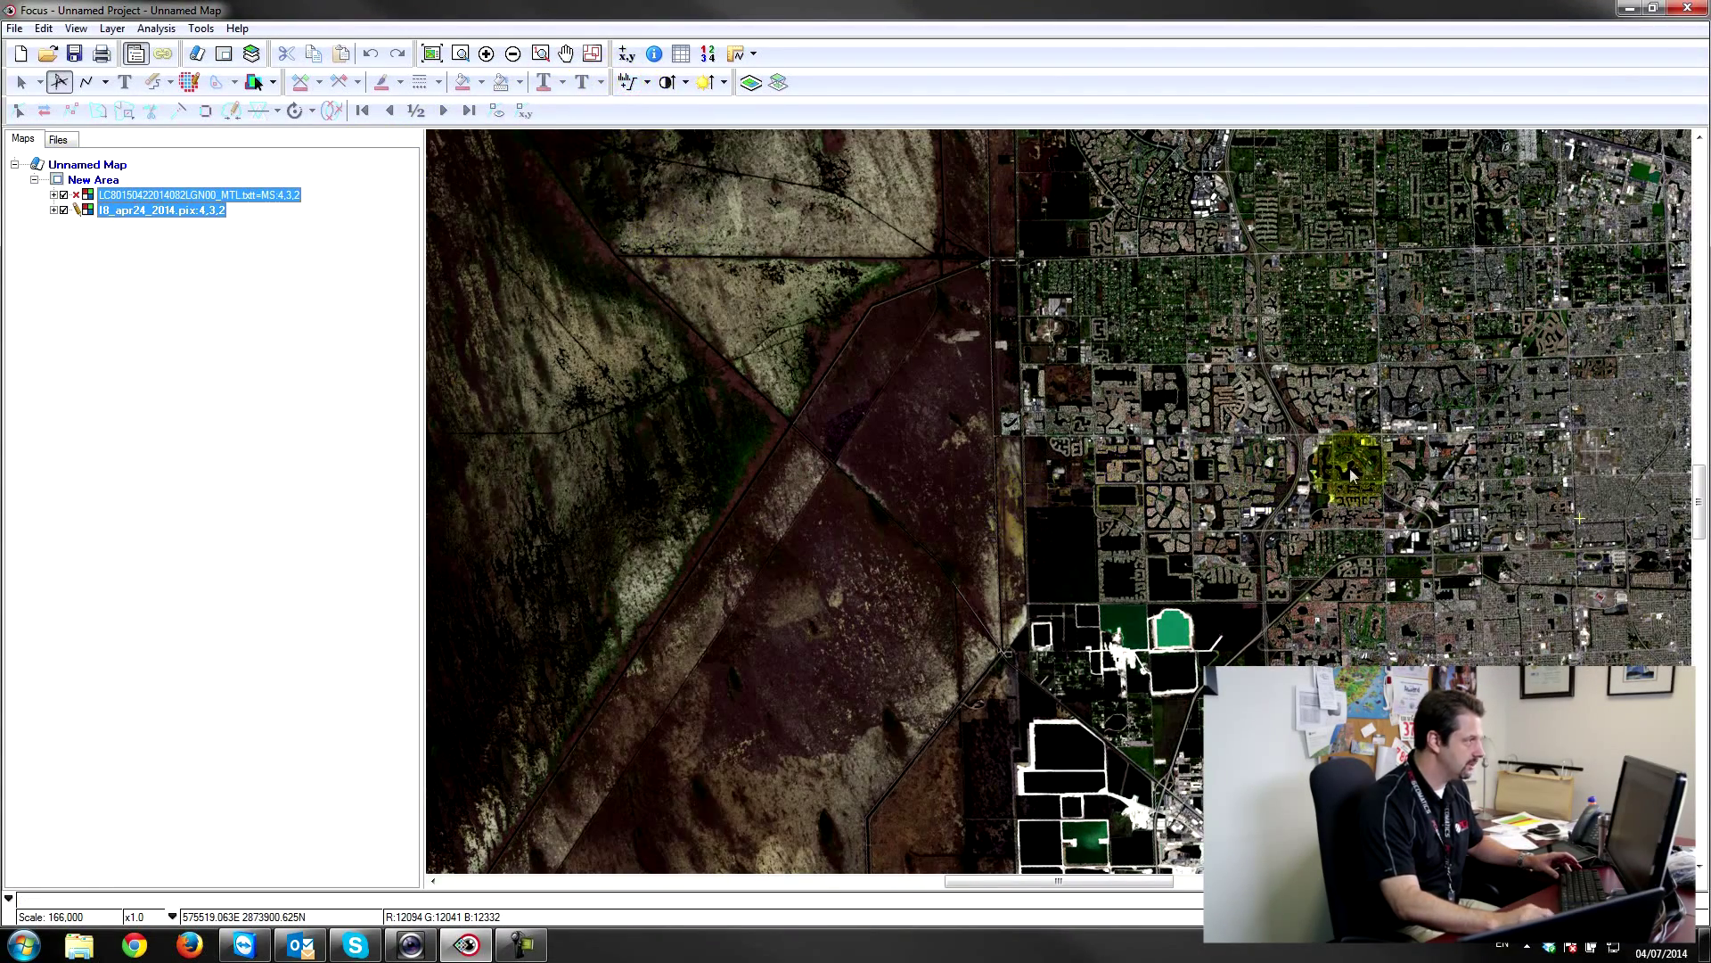
{"action": "left_click_drag", "start_coordinate": [1349, 468], "coordinate": [803, 329]}
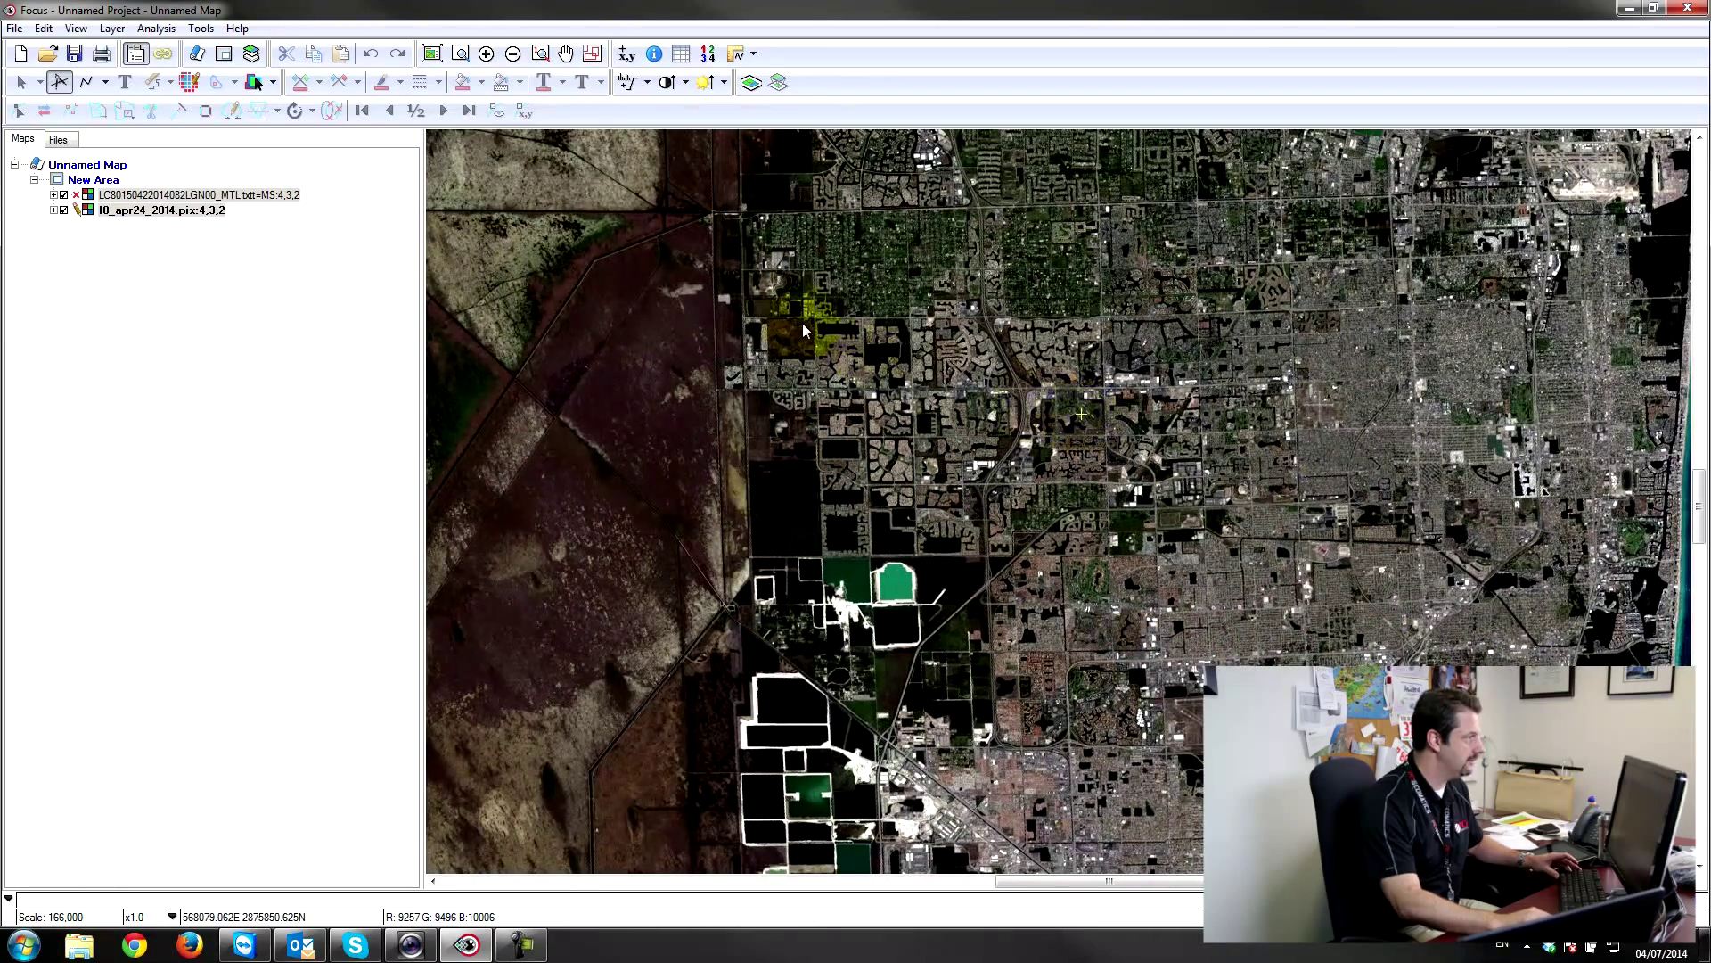
{"action": "left_click", "coordinate": [704, 83]}
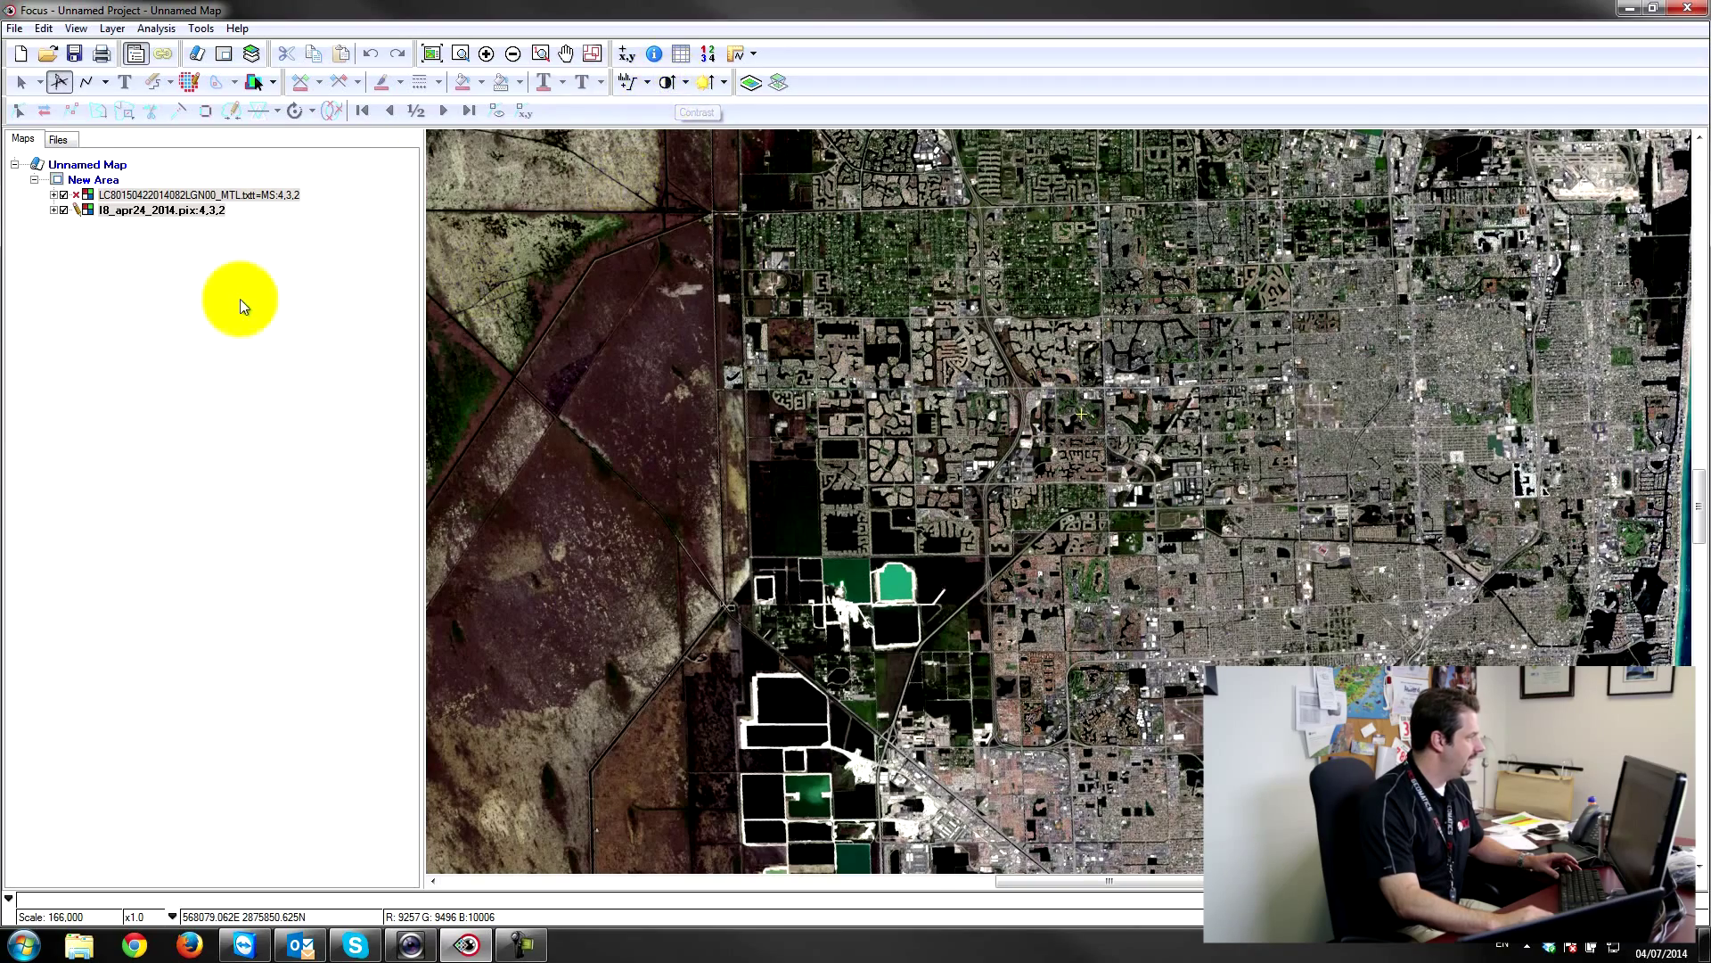
{"action": "left_click", "coordinate": [139, 256]}
- Toggle the March 23 layer off and on to compare it with the cloudy April 24 image
{"action": "left_click", "coordinate": [63, 196]}
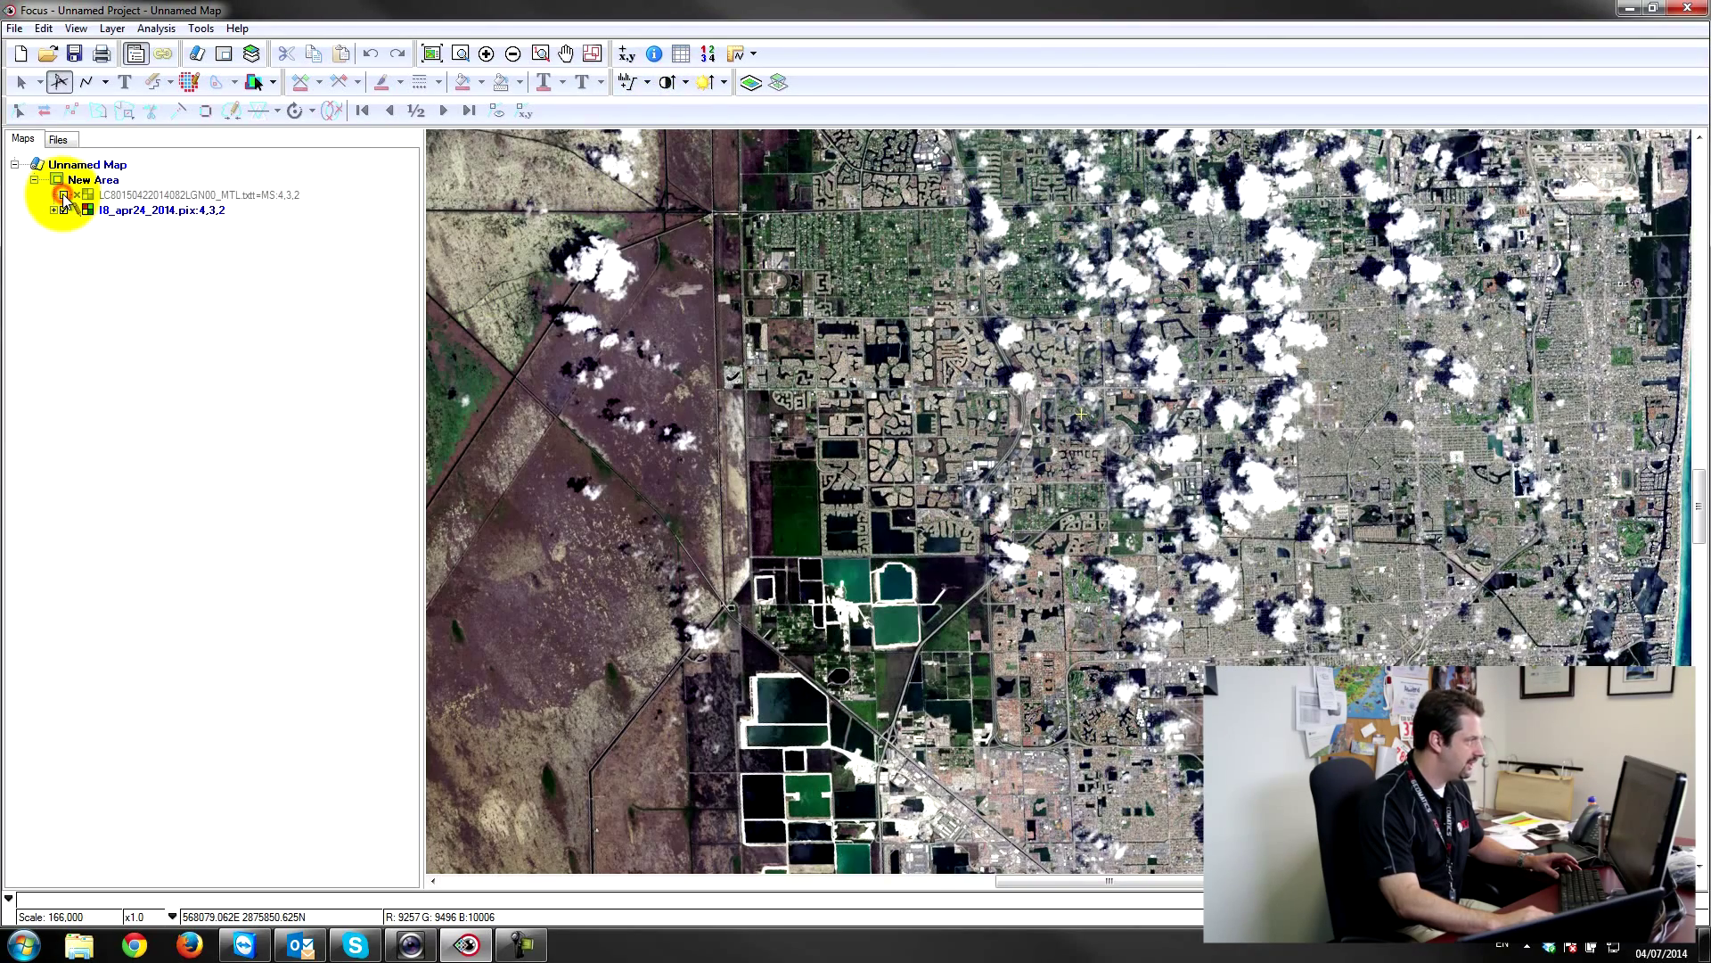
{"action": "left_click", "coordinate": [64, 196]}
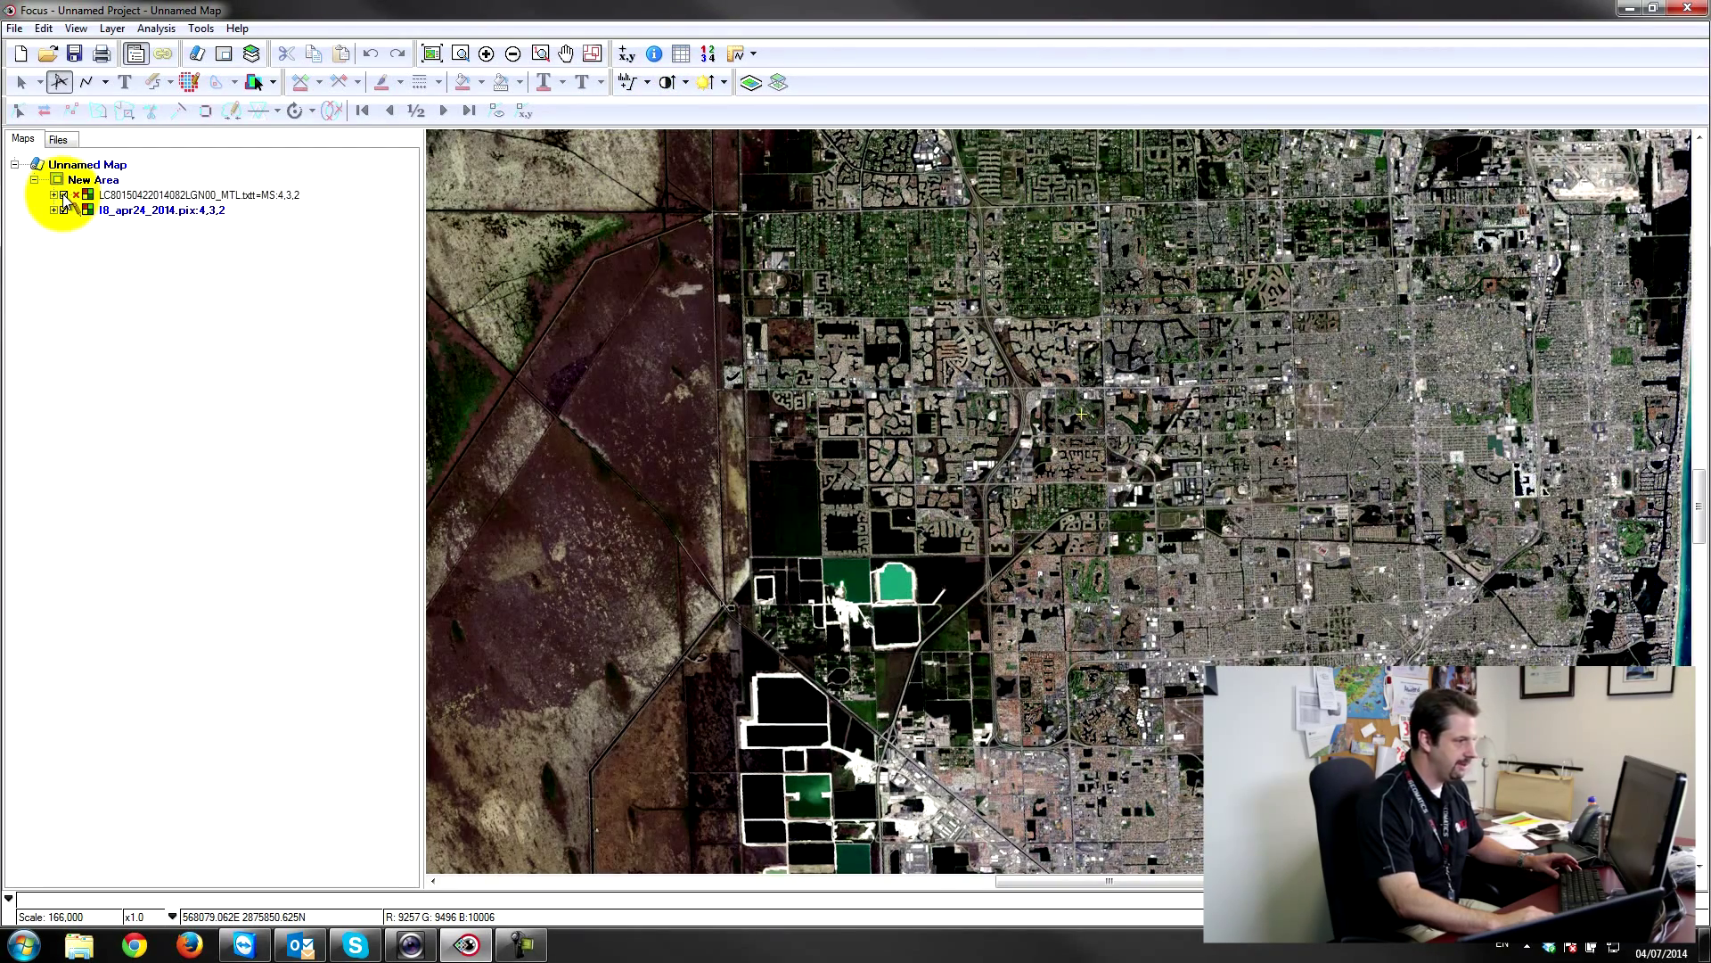
{"action": "left_click", "coordinate": [63, 195]}
{"action": "left_click_drag", "start_coordinate": [1314, 463], "coordinate": [1148, 544]}
{"action": "left_click", "coordinate": [125, 196]}
- Adjust the brightness of both layers again, then list the loaded files and their bands
{"action": "left_click", "coordinate": [134, 210], "text": "ctrl"}
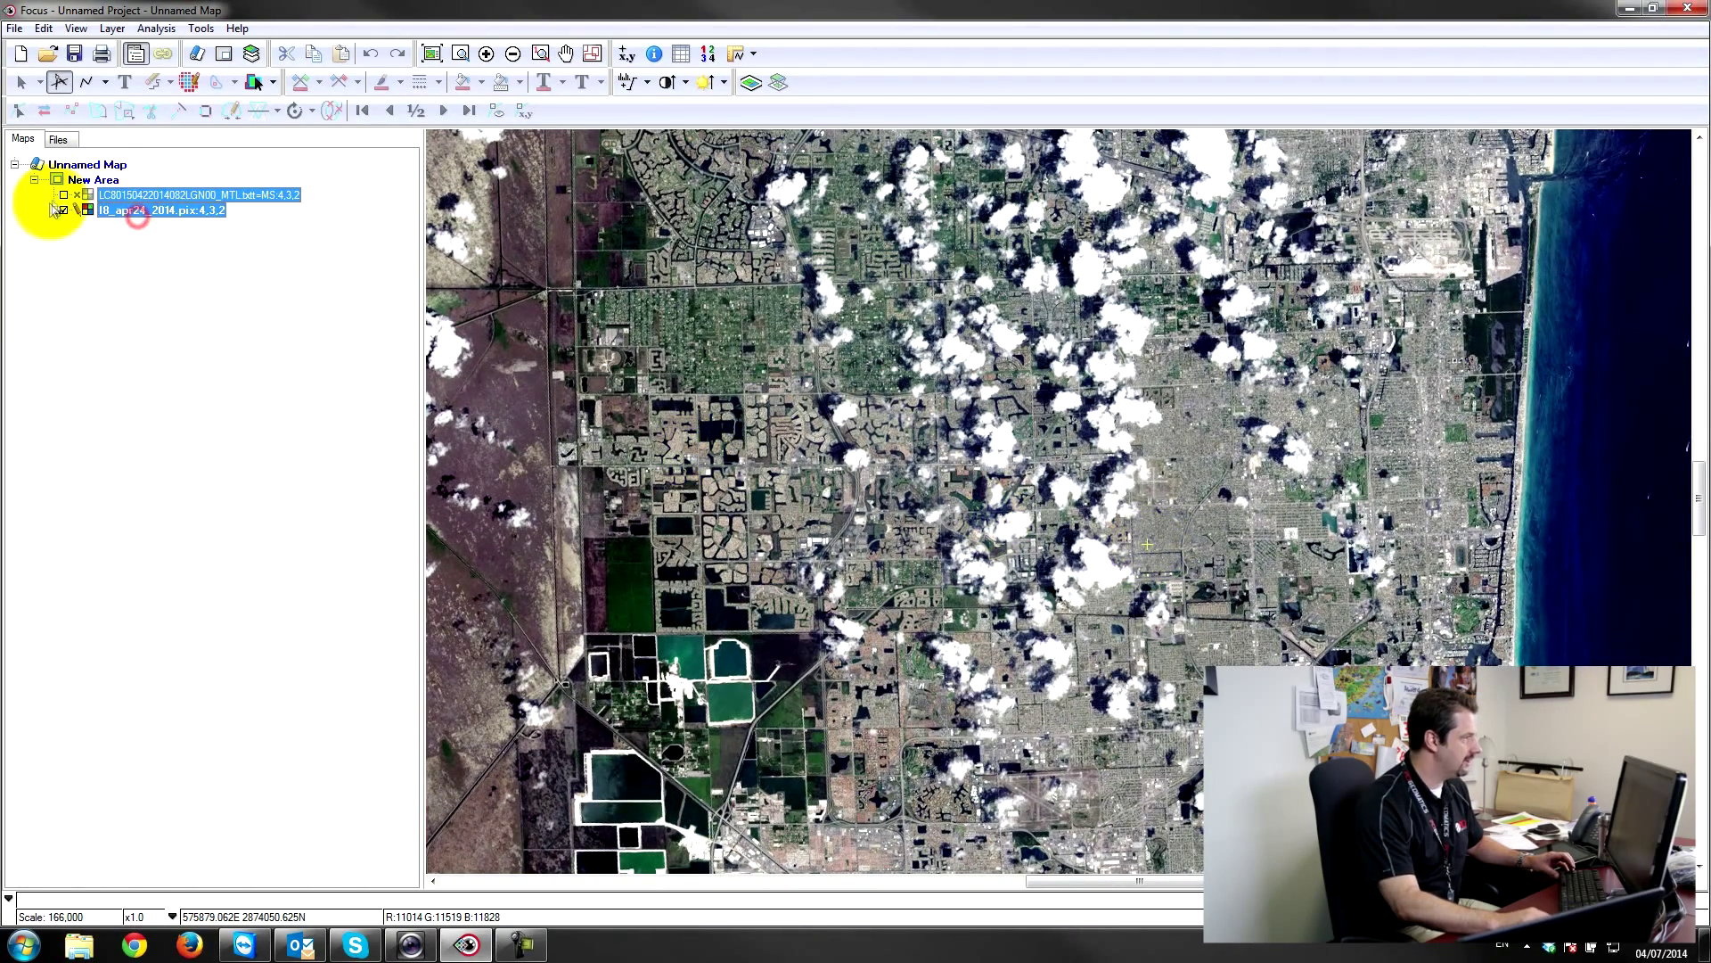
{"action": "left_click", "coordinate": [63, 195]}
{"action": "left_click", "coordinate": [629, 84]}
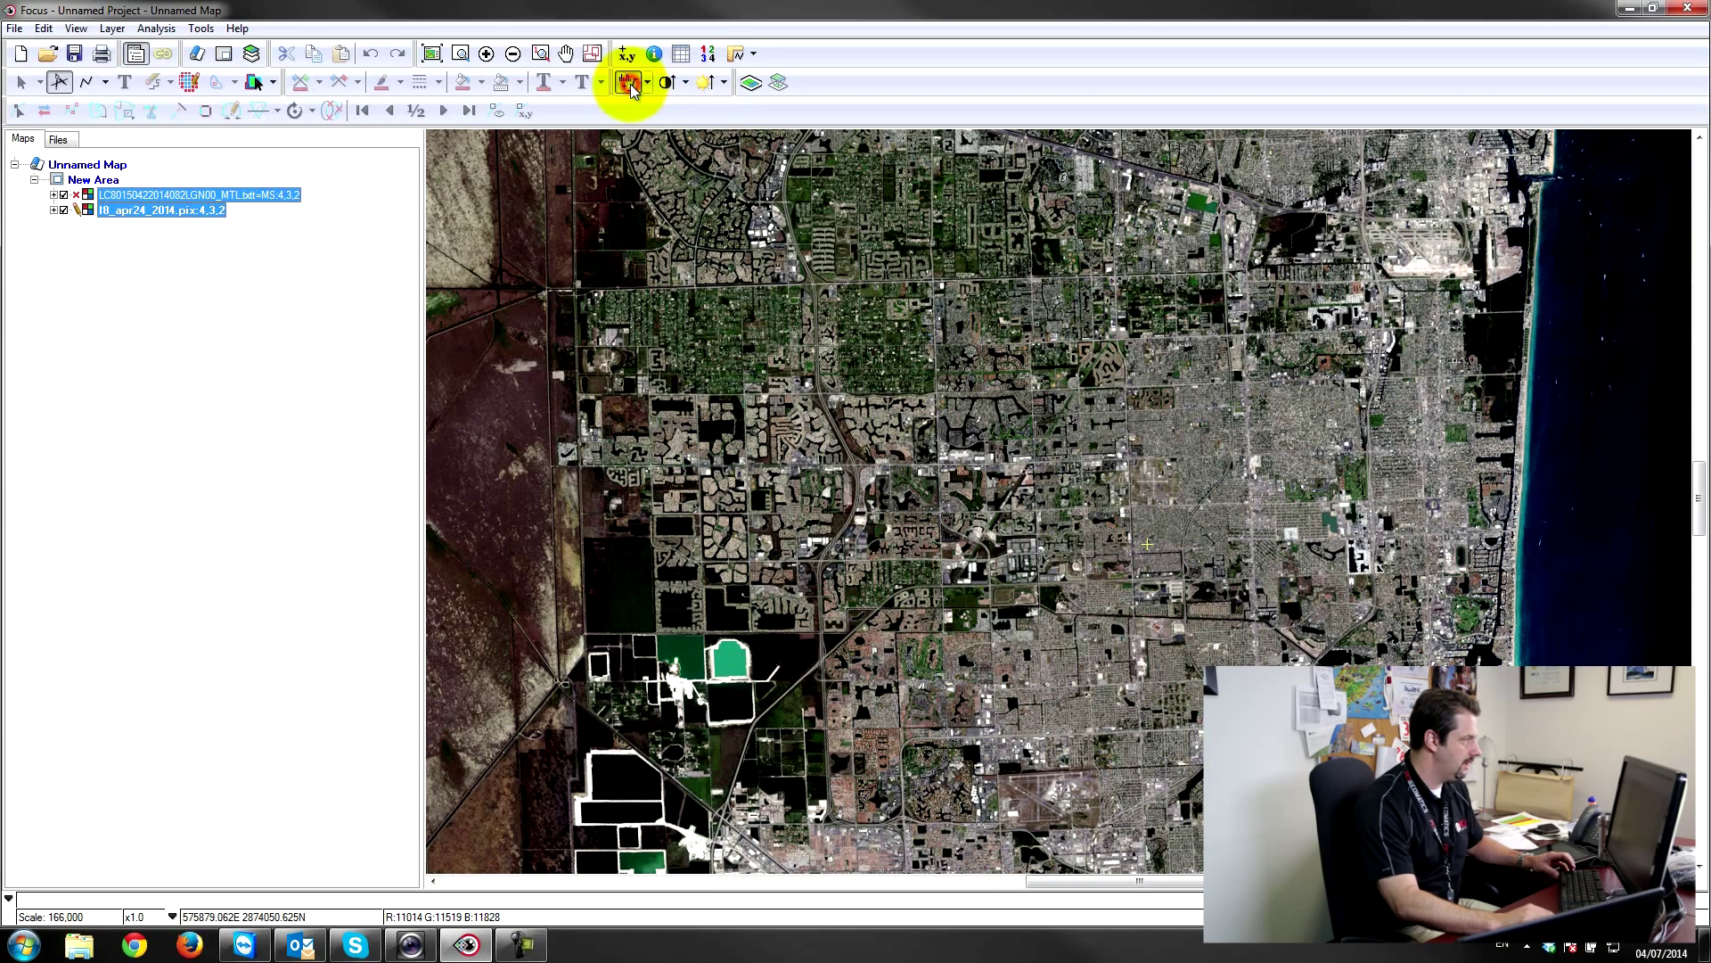
{"action": "left_click", "coordinate": [96, 237]}
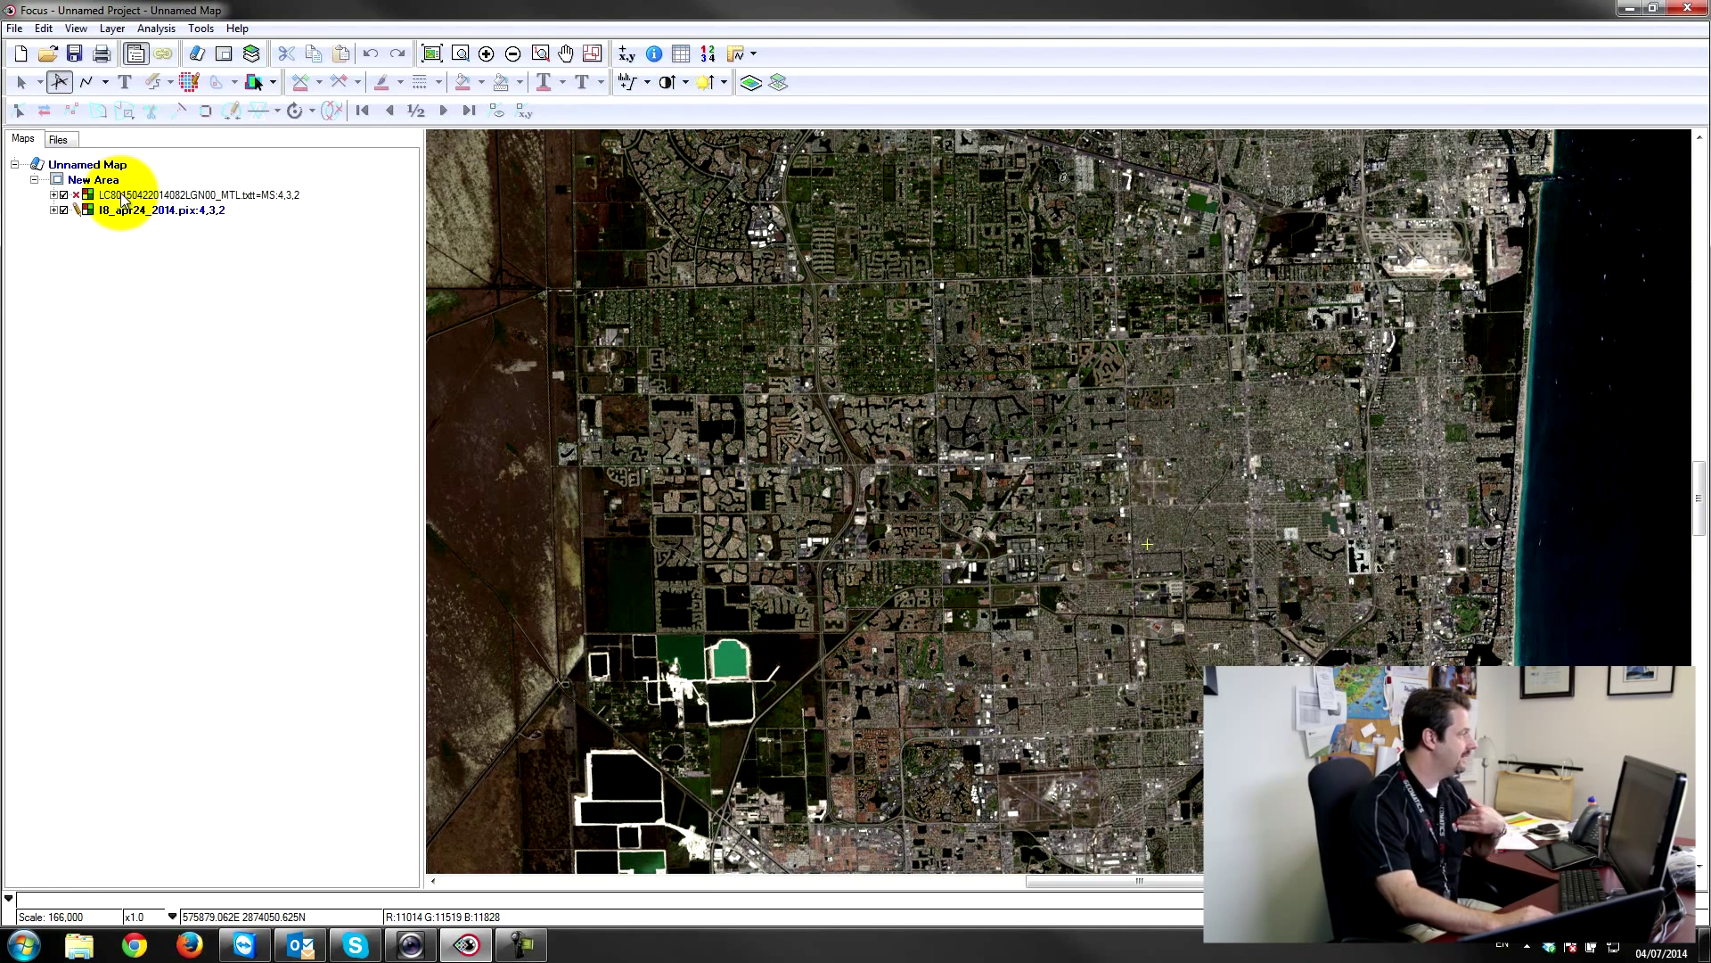
{"action": "left_click", "coordinate": [59, 140]}
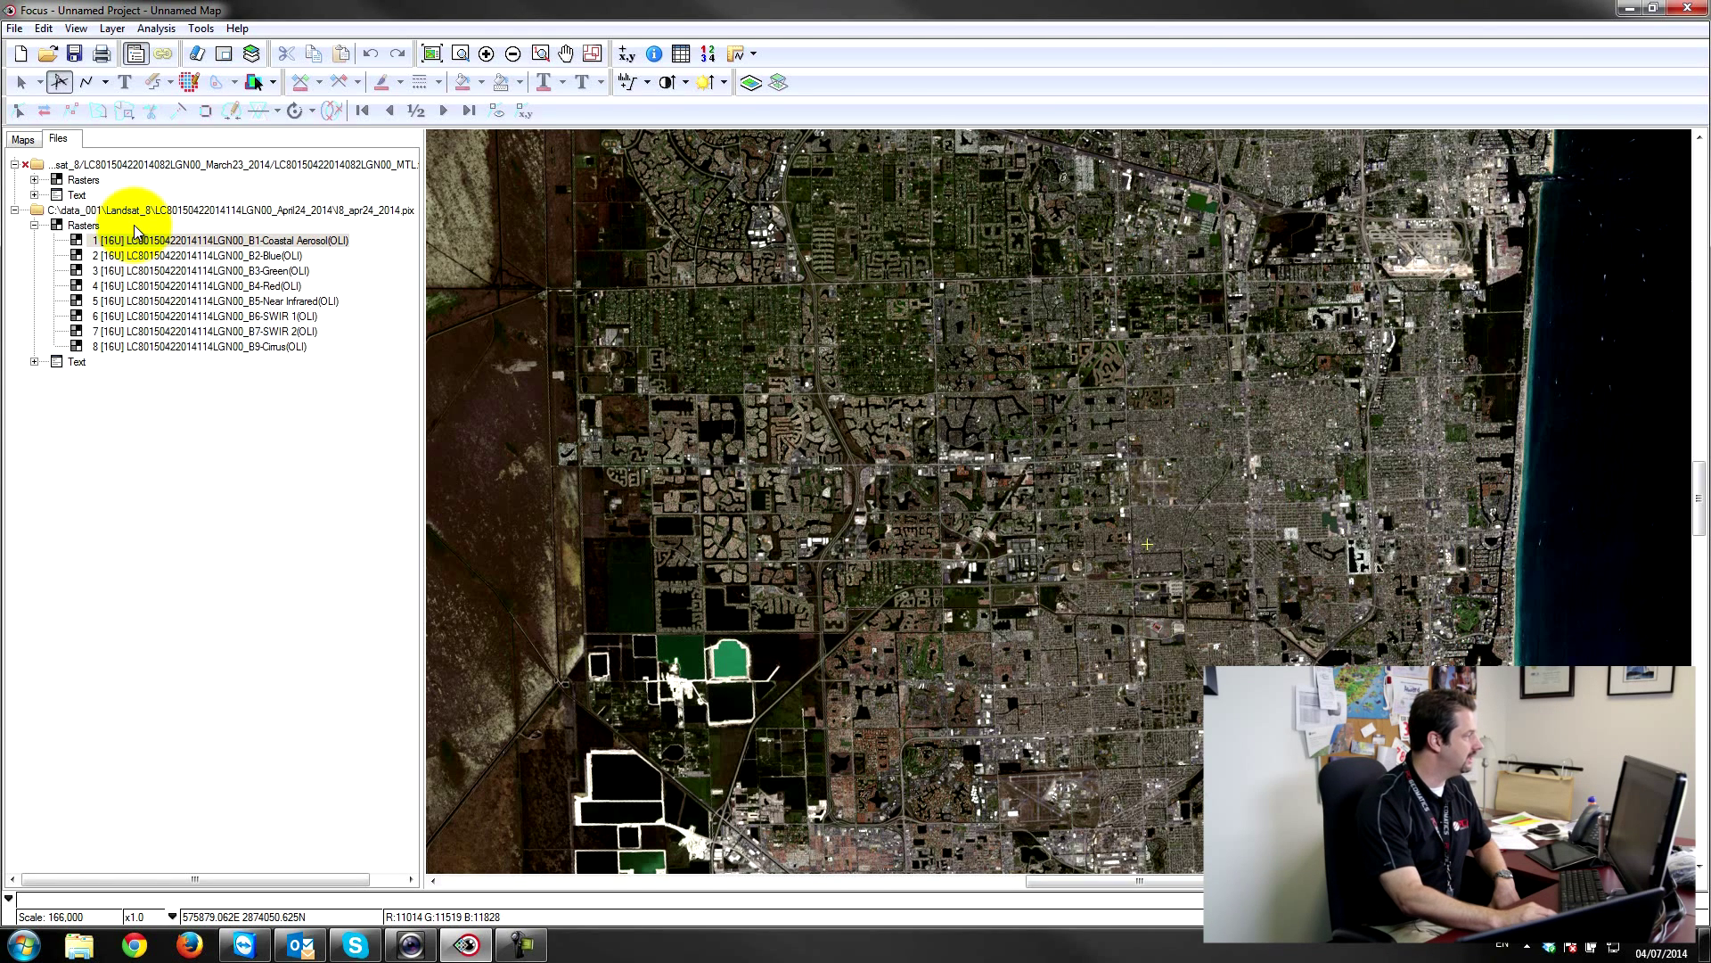
- Expand the March 23 file's Rasters node and select its B1-Coastal Aerosol band
{"action": "left_click", "coordinate": [25, 140]}
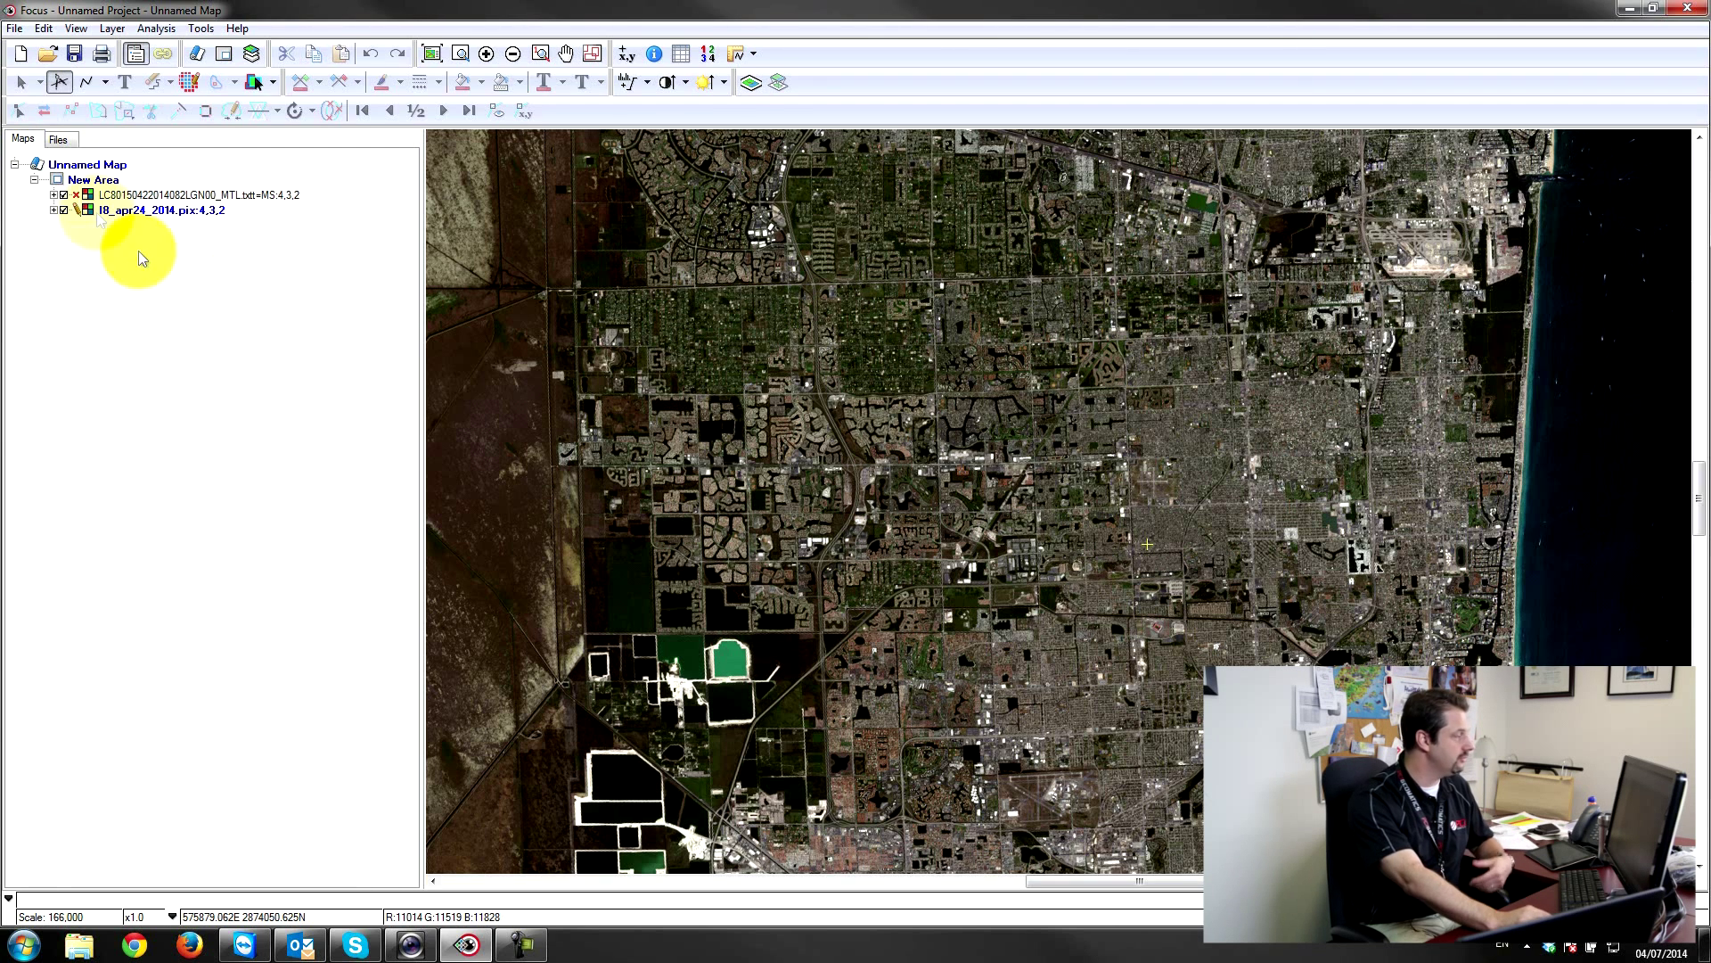
{"action": "left_click", "coordinate": [58, 139]}
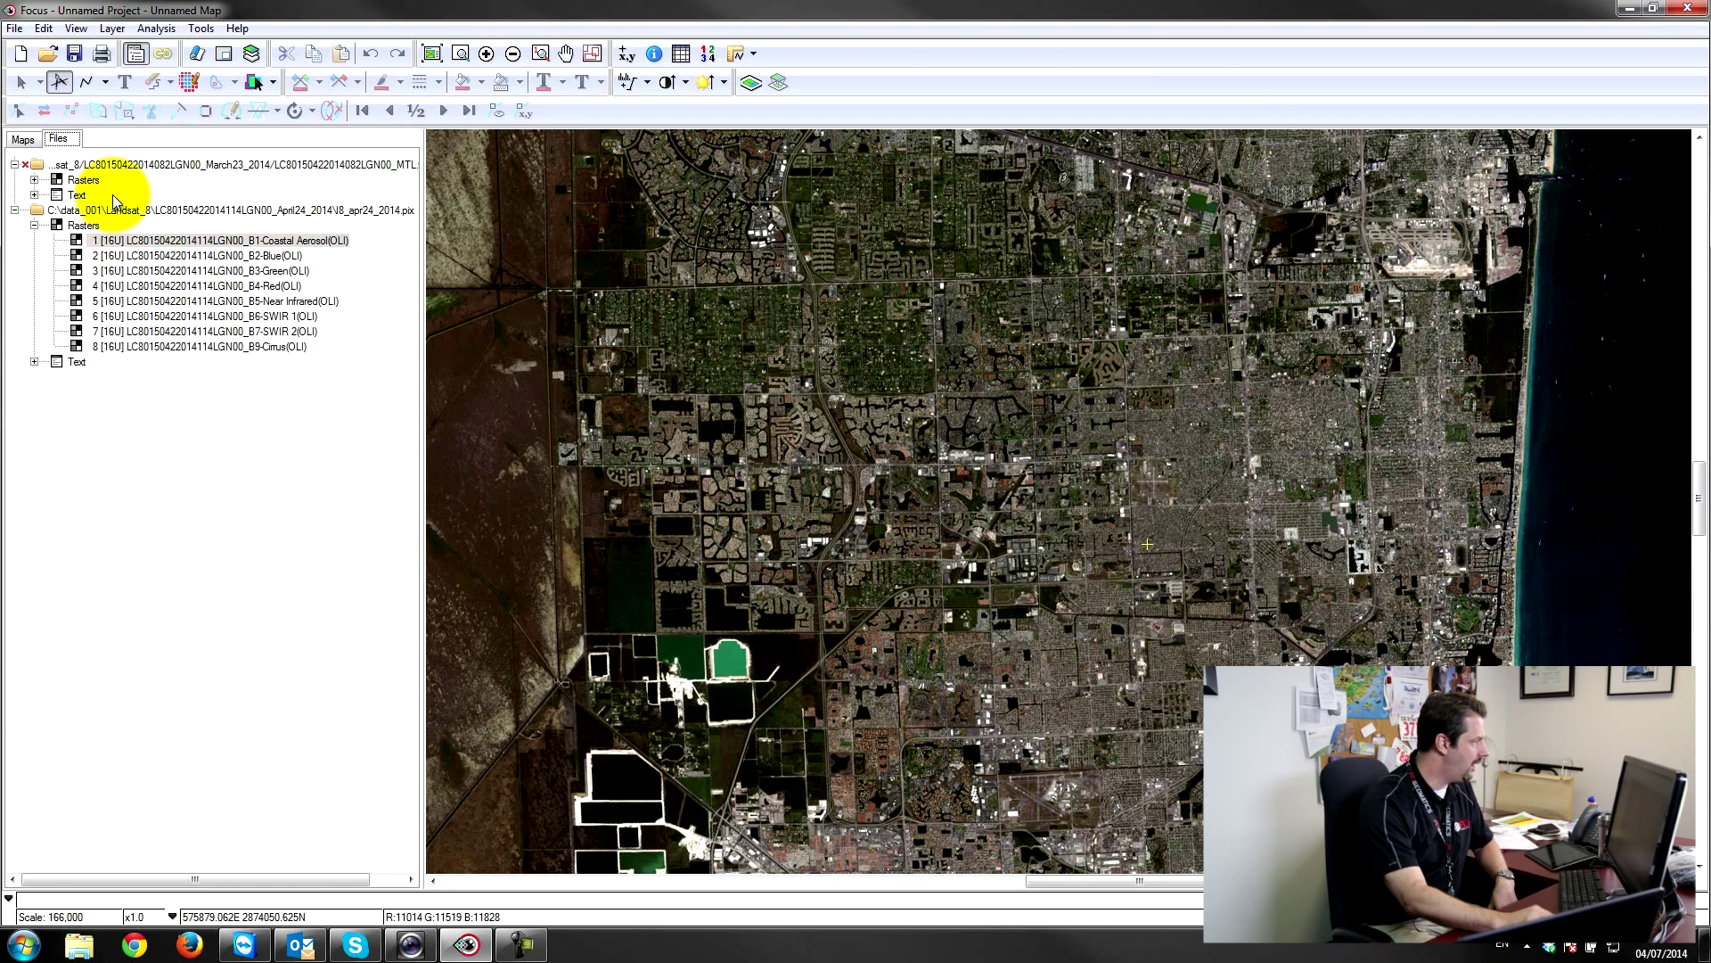
{"action": "left_click", "coordinate": [33, 179]}
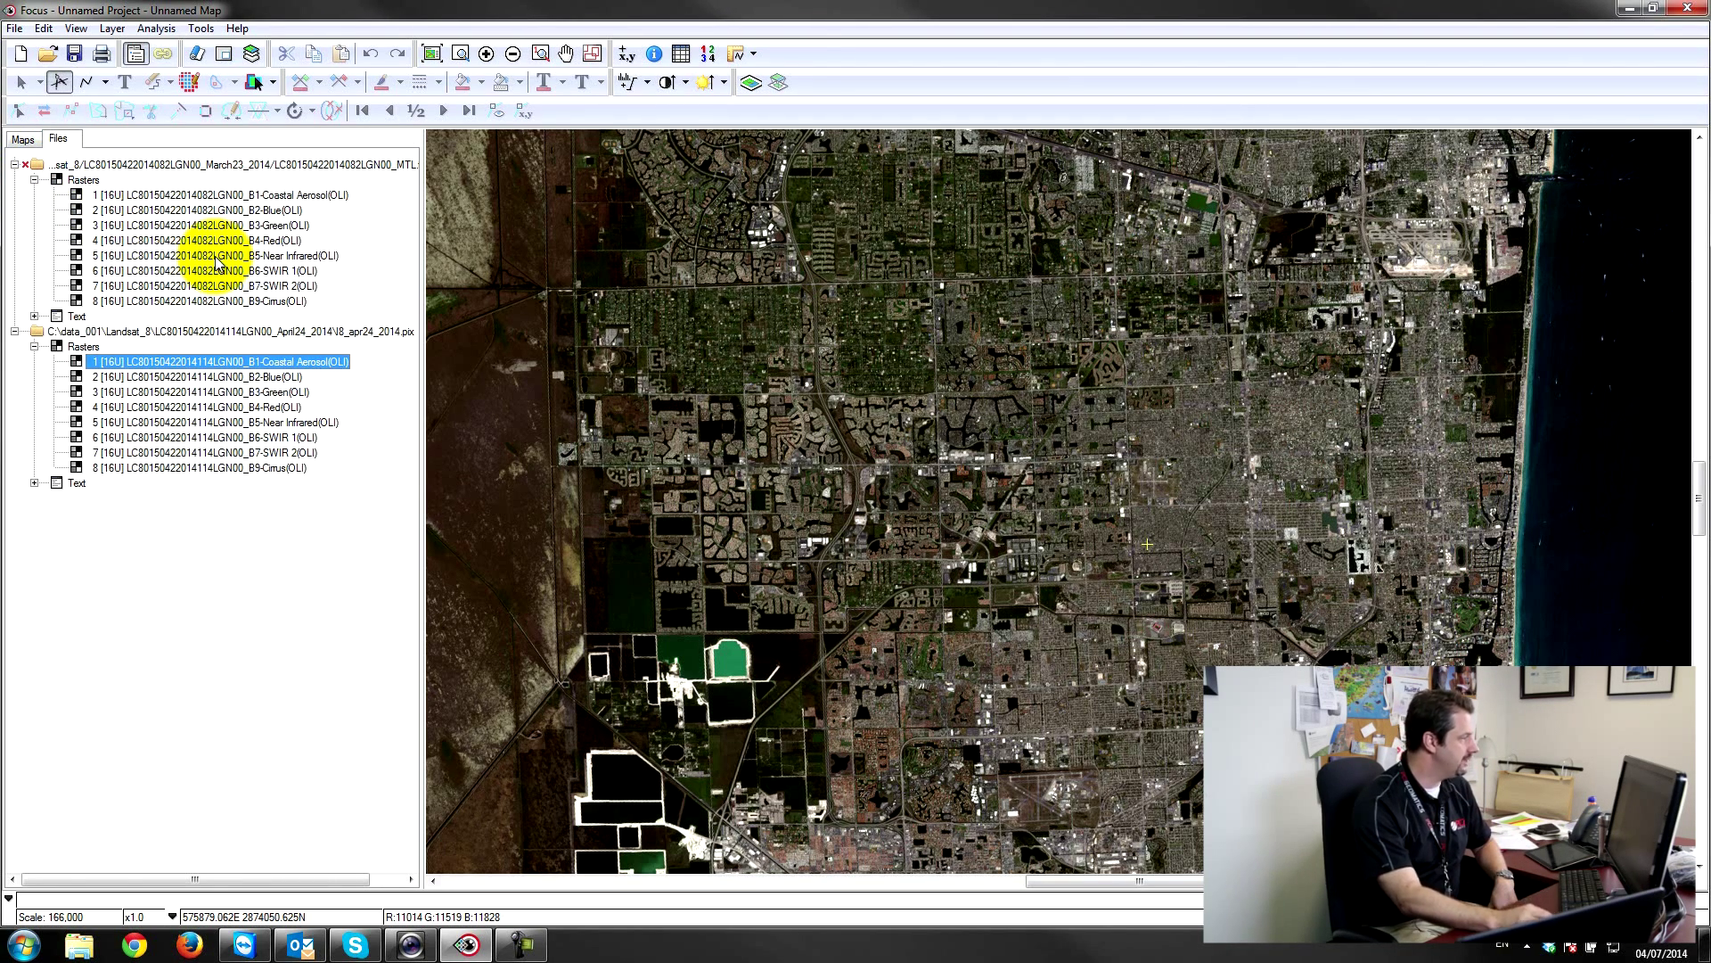
{"action": "left_click", "coordinate": [257, 196]}
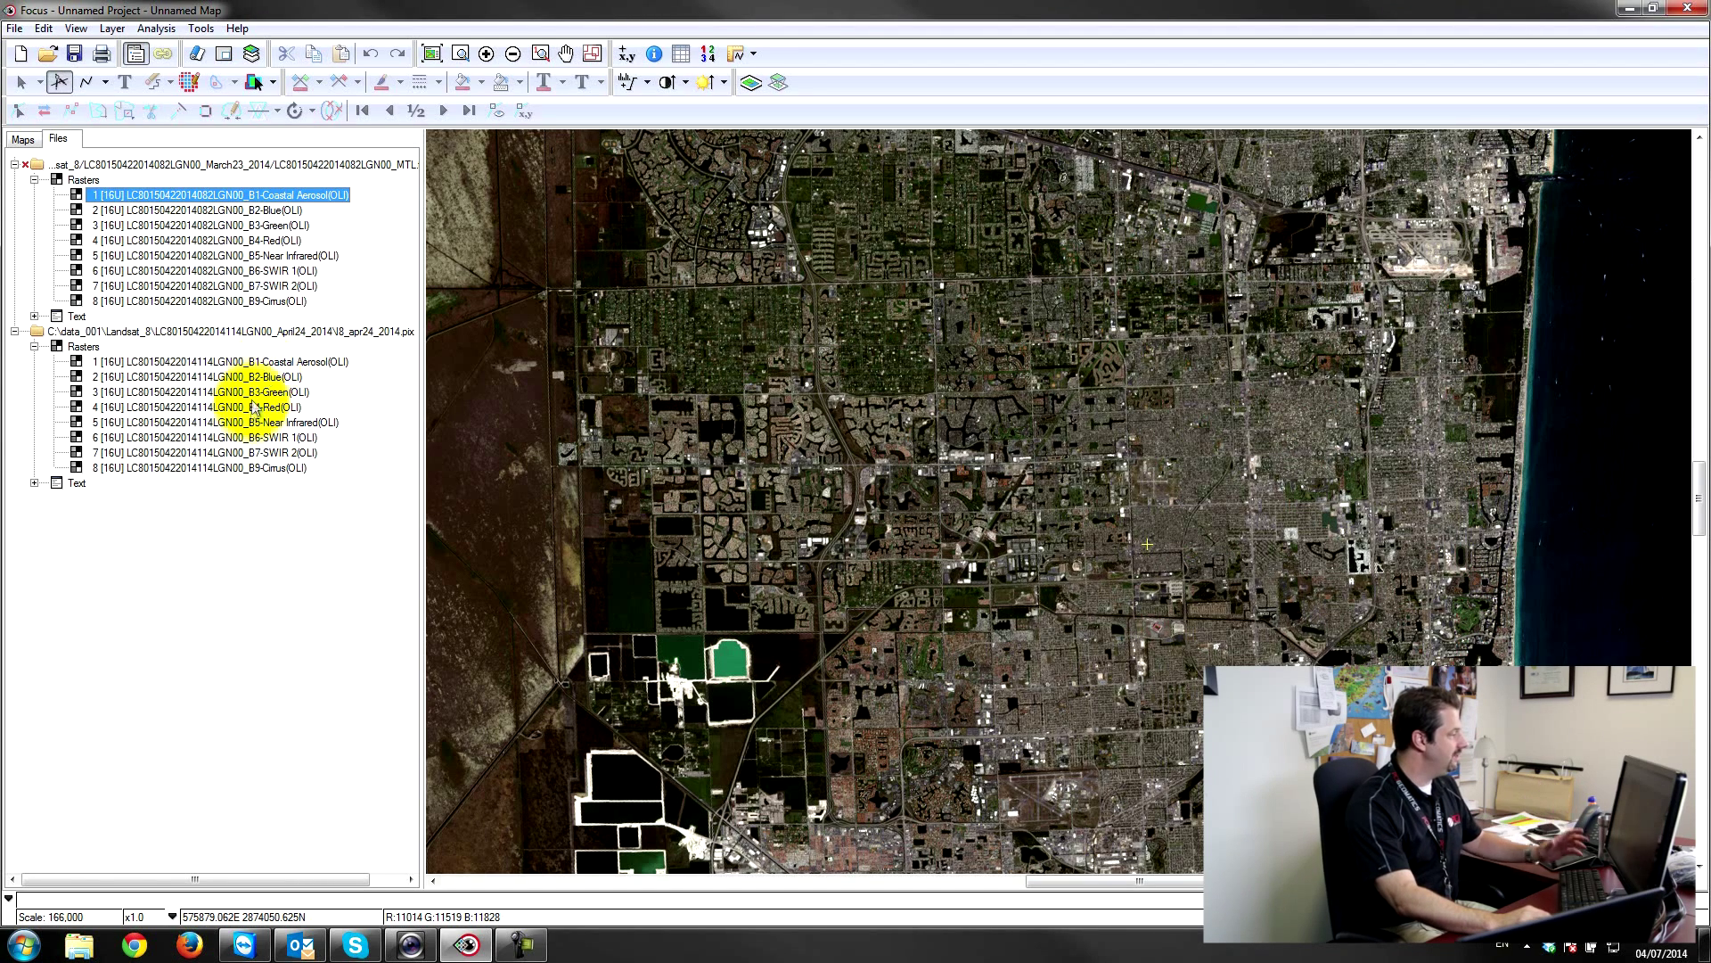
- Display April 24 bands 1, 5 (NIR), 6 (SWIR 1), 7 (SWIR 2) and 9 (Cirrus) as grayscale layers
{"action": "right_click", "coordinate": [253, 362]}
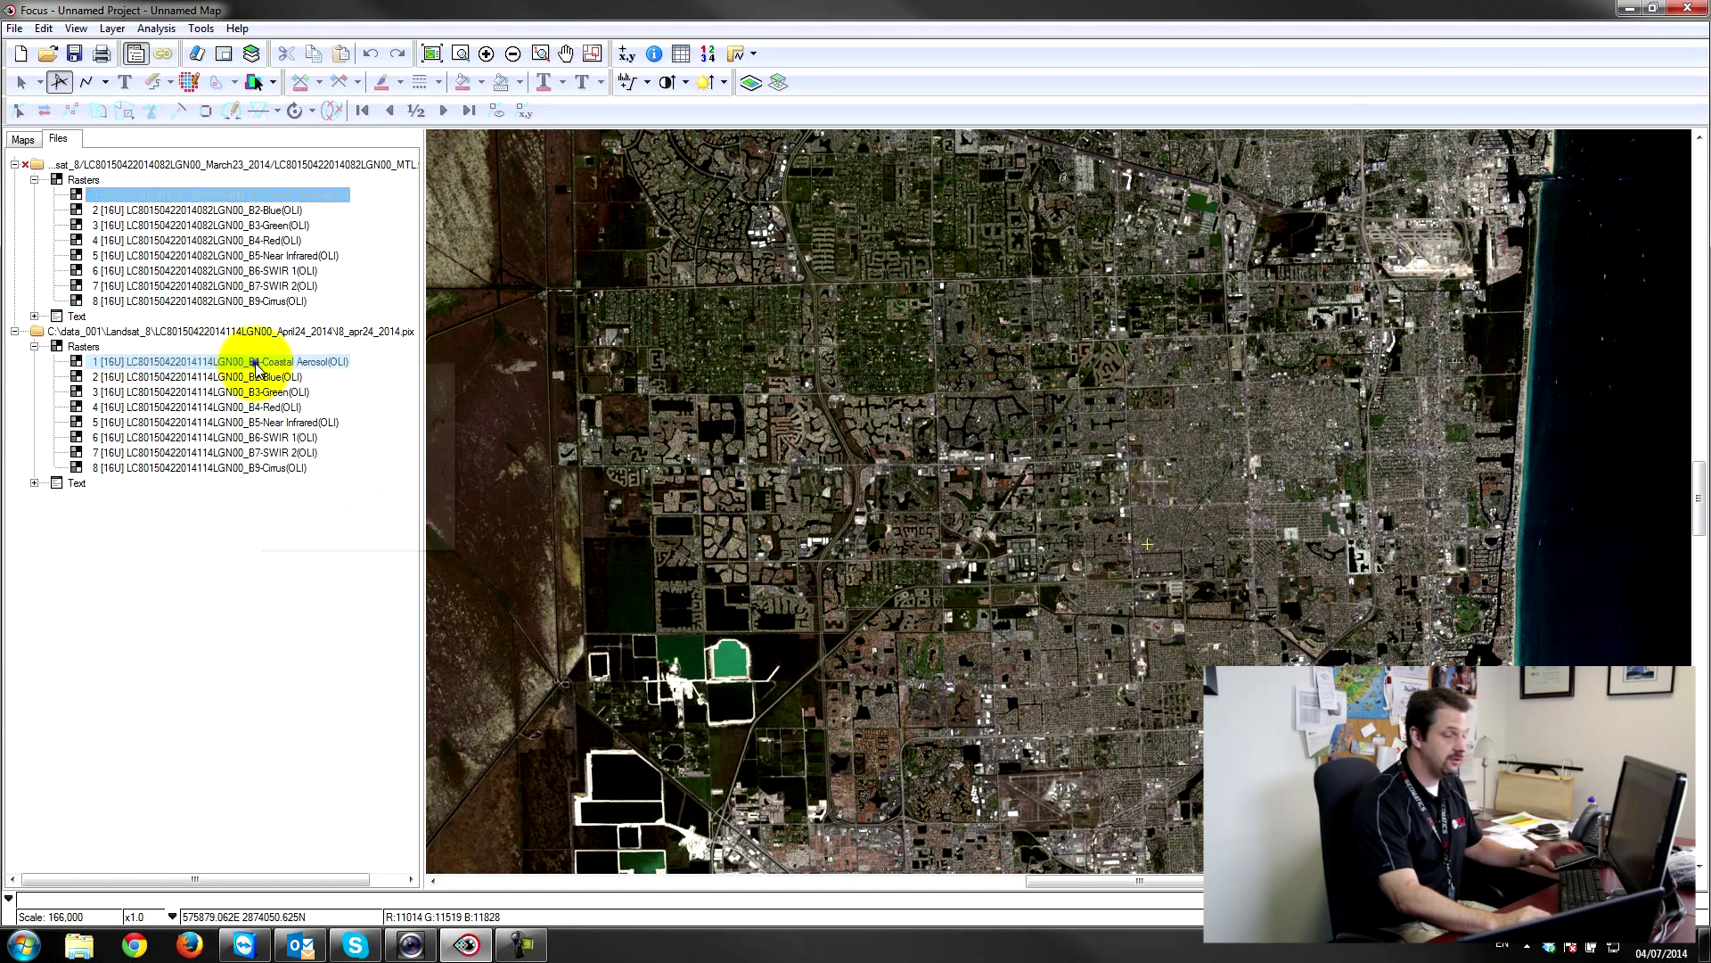
{"action": "mouse_move", "coordinate": [330, 428]}
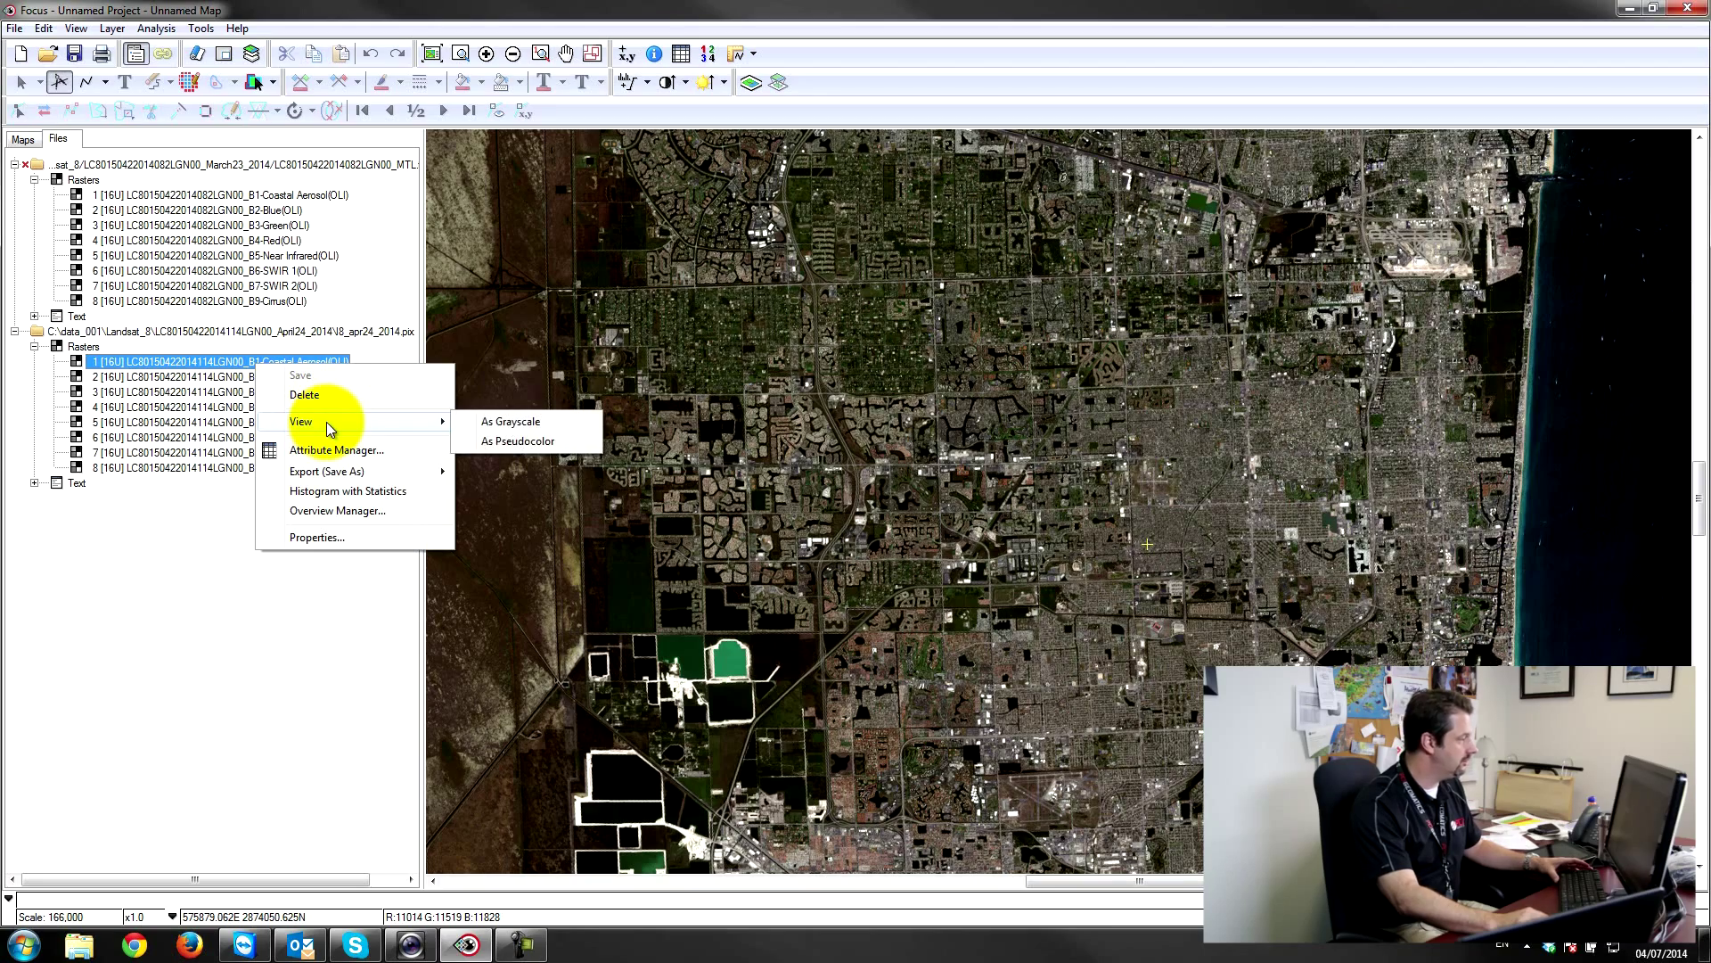
{"action": "left_click", "coordinate": [530, 423]}
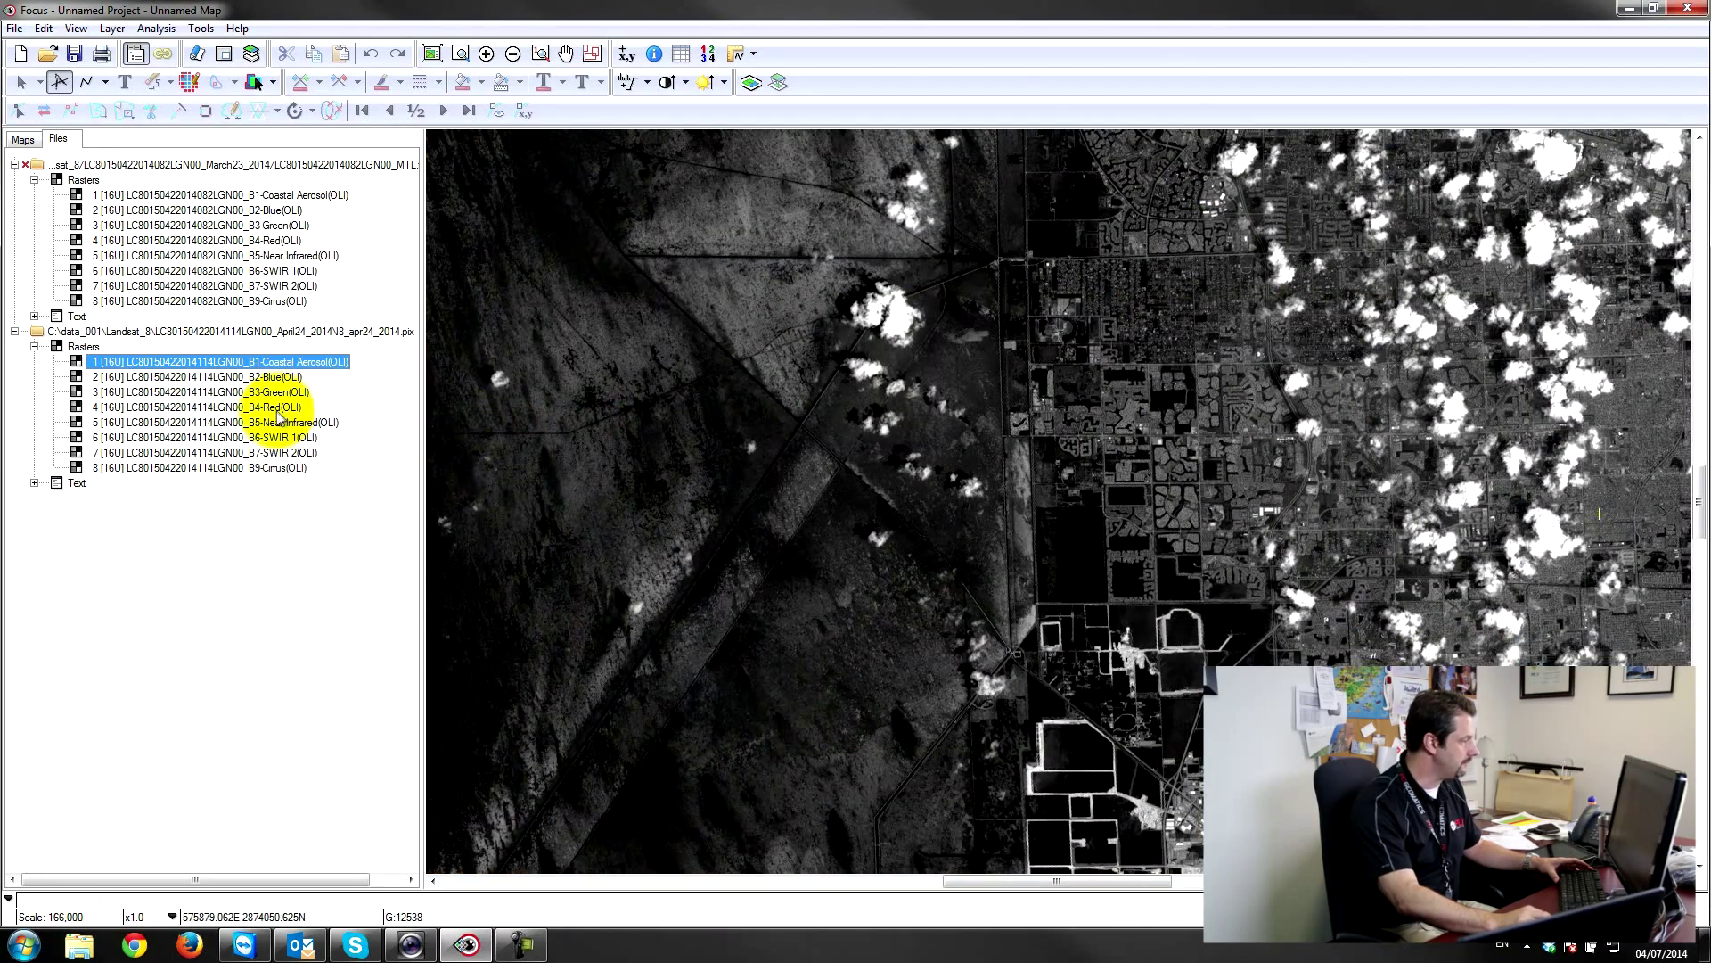
{"action": "right_click", "coordinate": [272, 422]}
{"action": "mouse_move", "coordinate": [374, 479]}
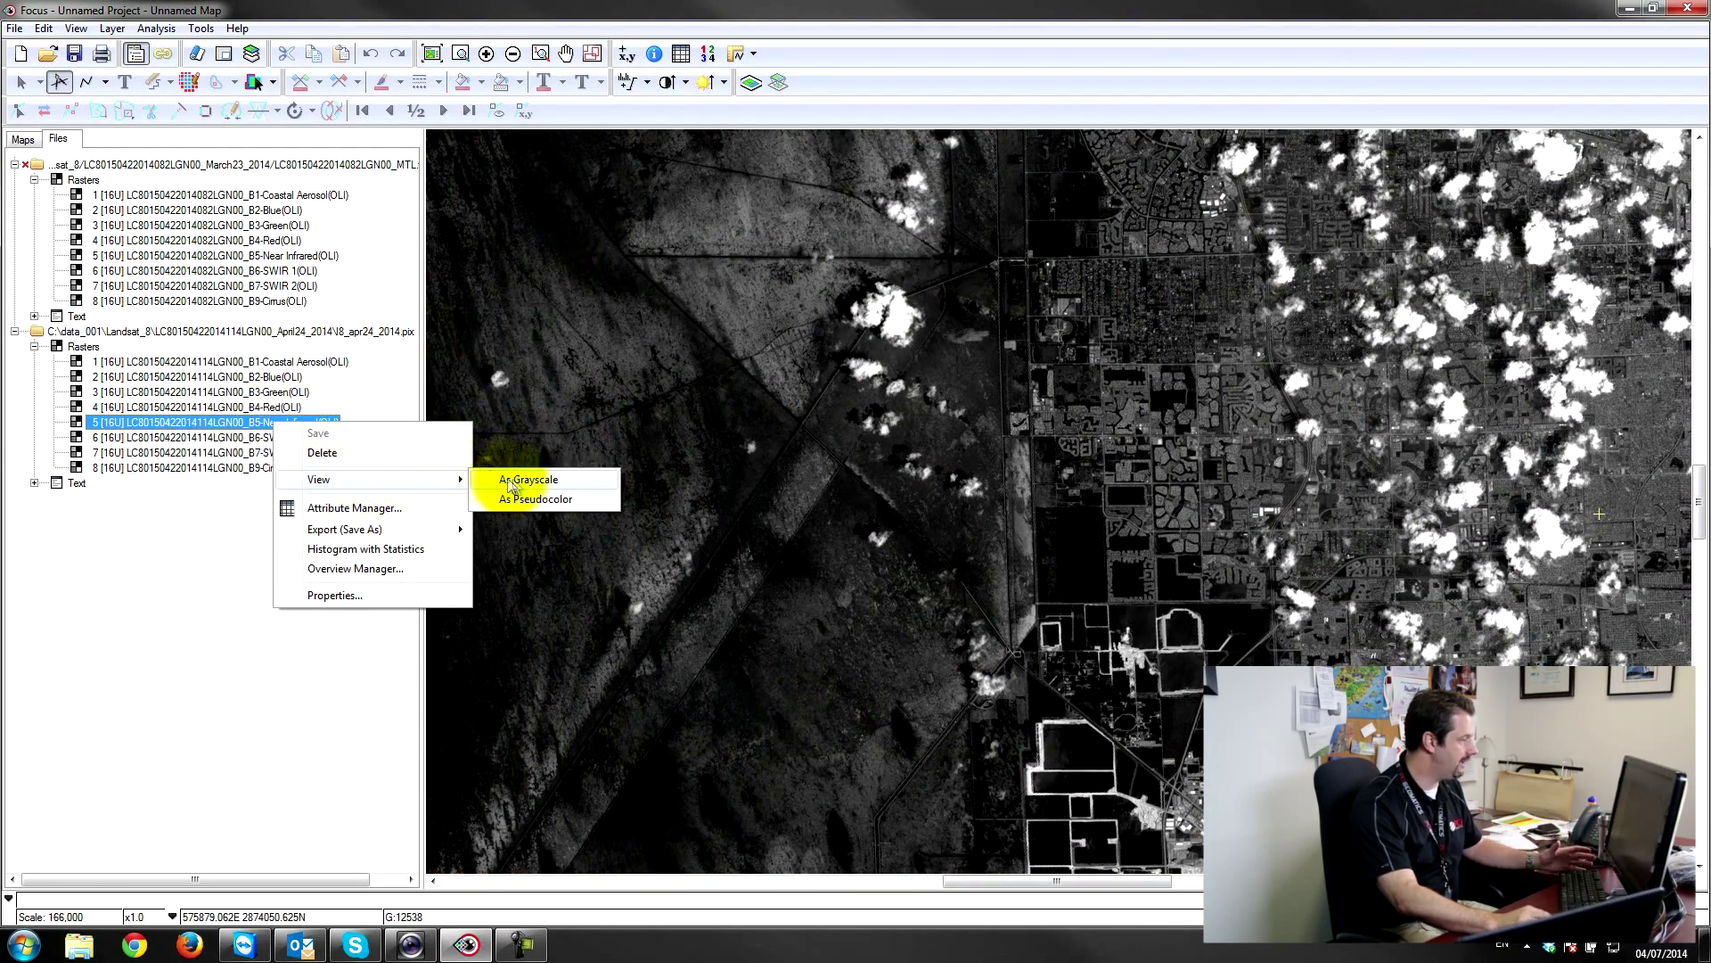
{"action": "left_click", "coordinate": [499, 474]}
{"action": "right_click", "coordinate": [264, 438]}
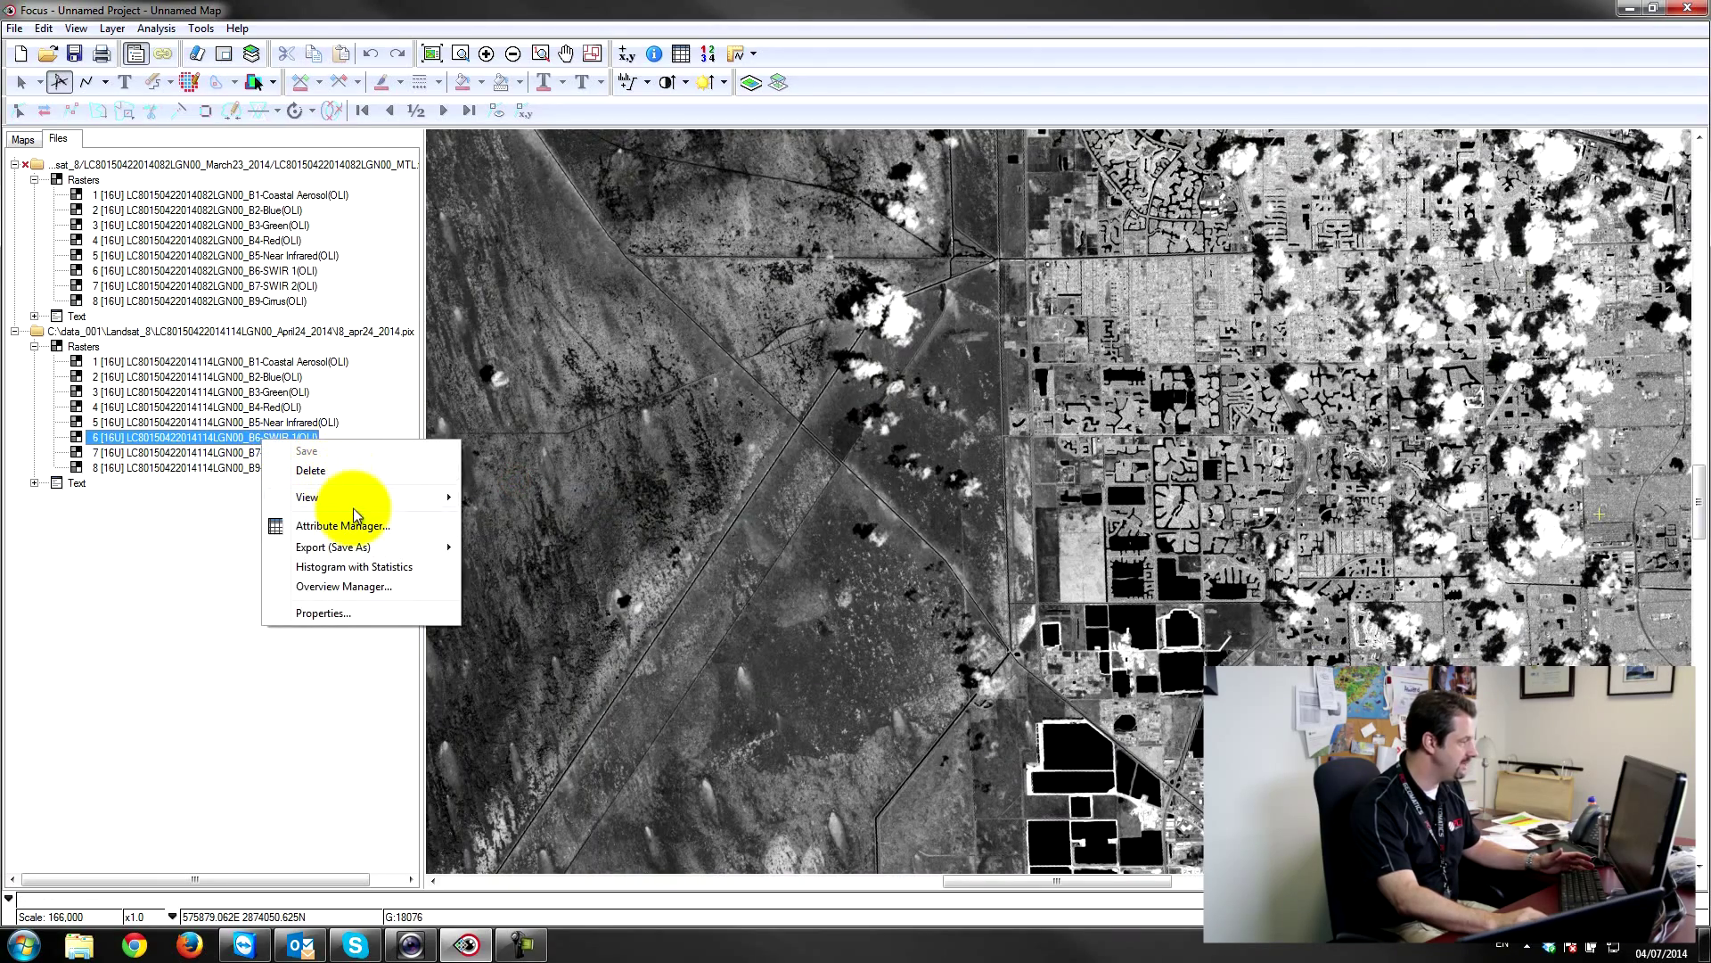
{"action": "mouse_move", "coordinate": [351, 496]}
{"action": "left_click", "coordinate": [520, 506]}
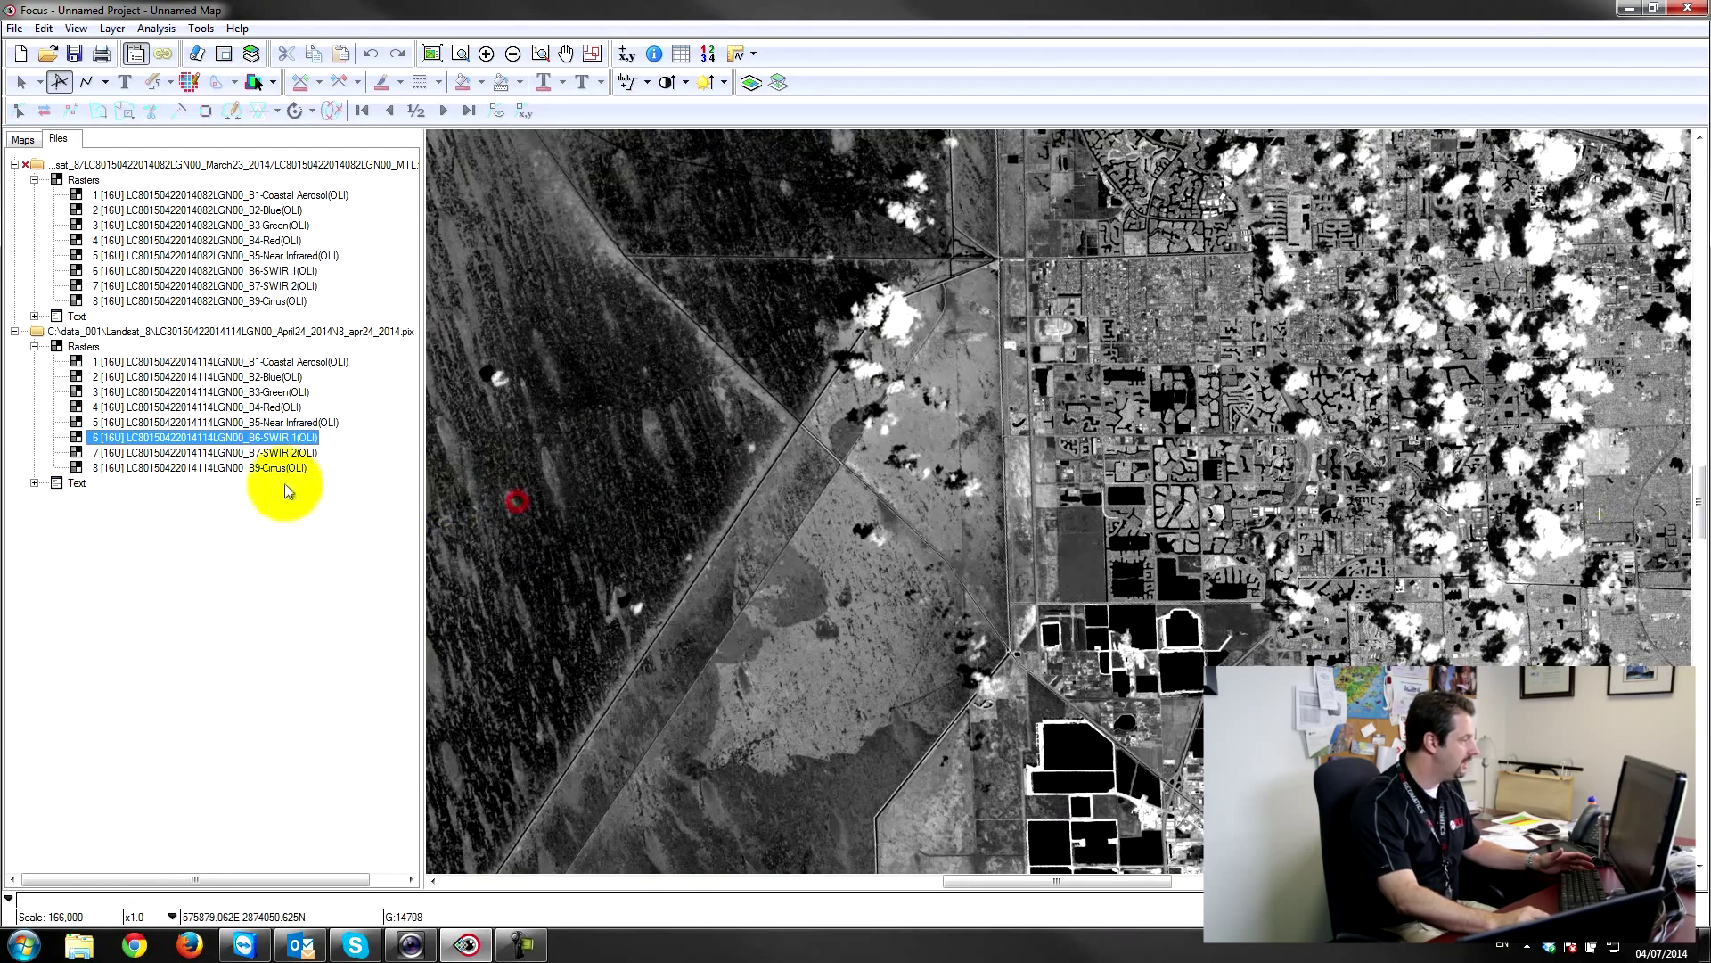
{"action": "right_click", "coordinate": [242, 453]}
{"action": "mouse_move", "coordinate": [419, 509]}
{"action": "left_click", "coordinate": [481, 515]}
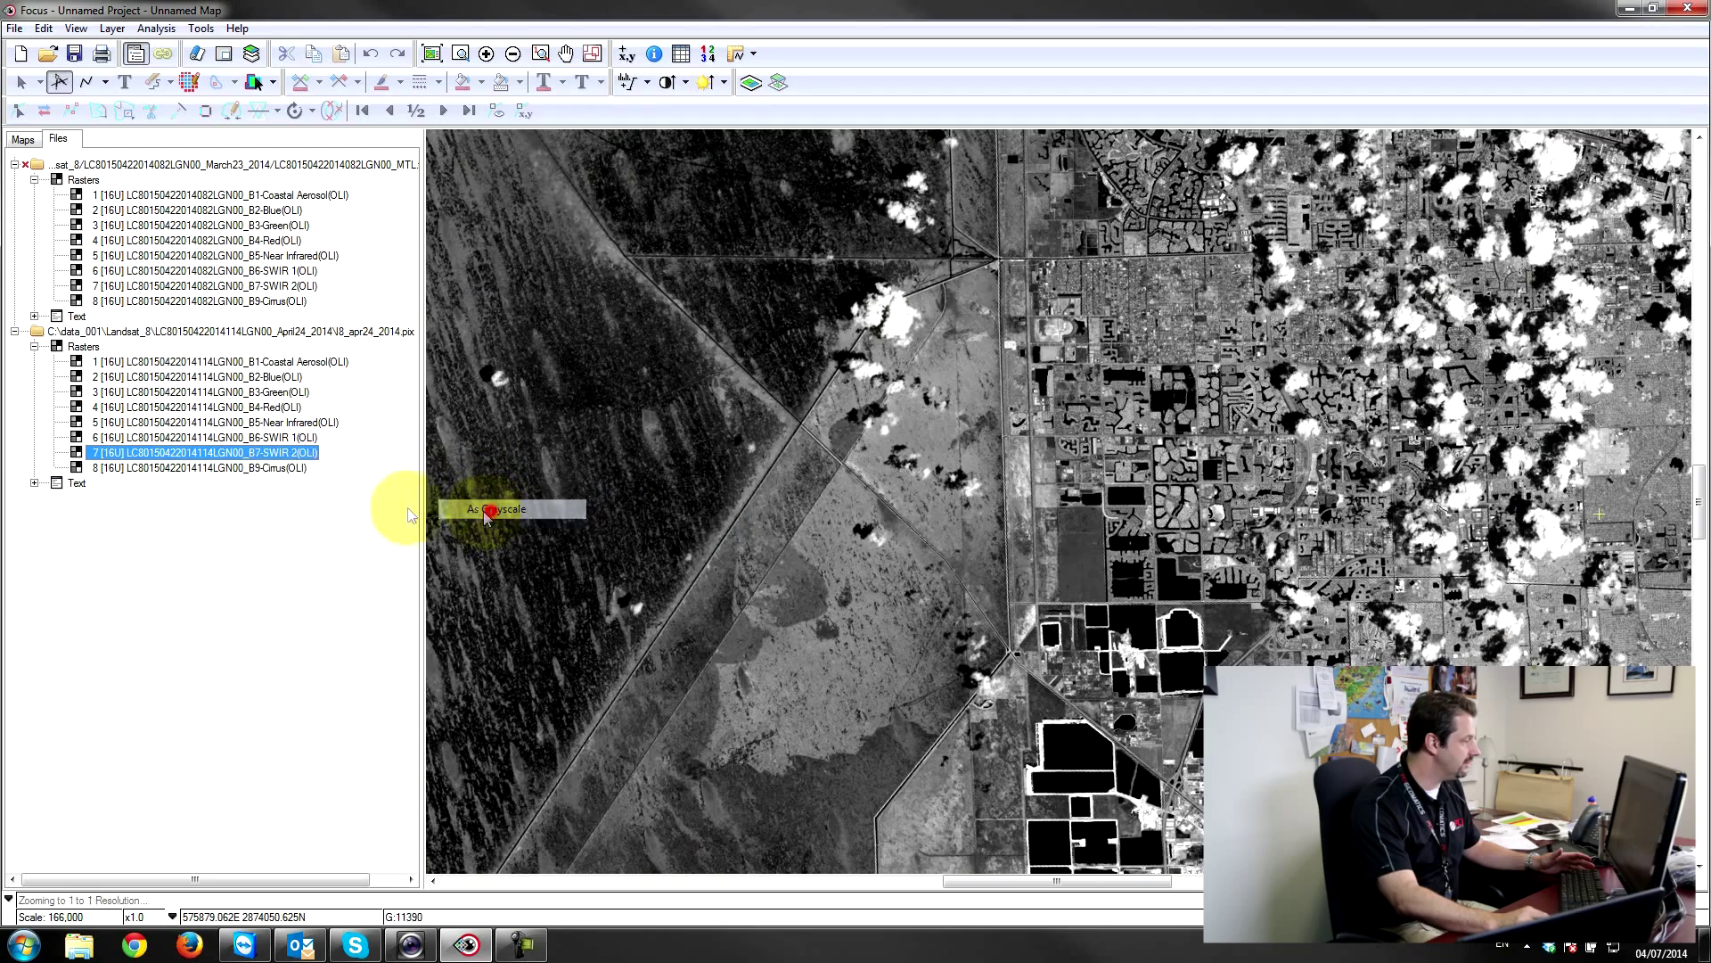
{"action": "right_click", "coordinate": [231, 467]}
{"action": "mouse_move", "coordinate": [401, 529]}
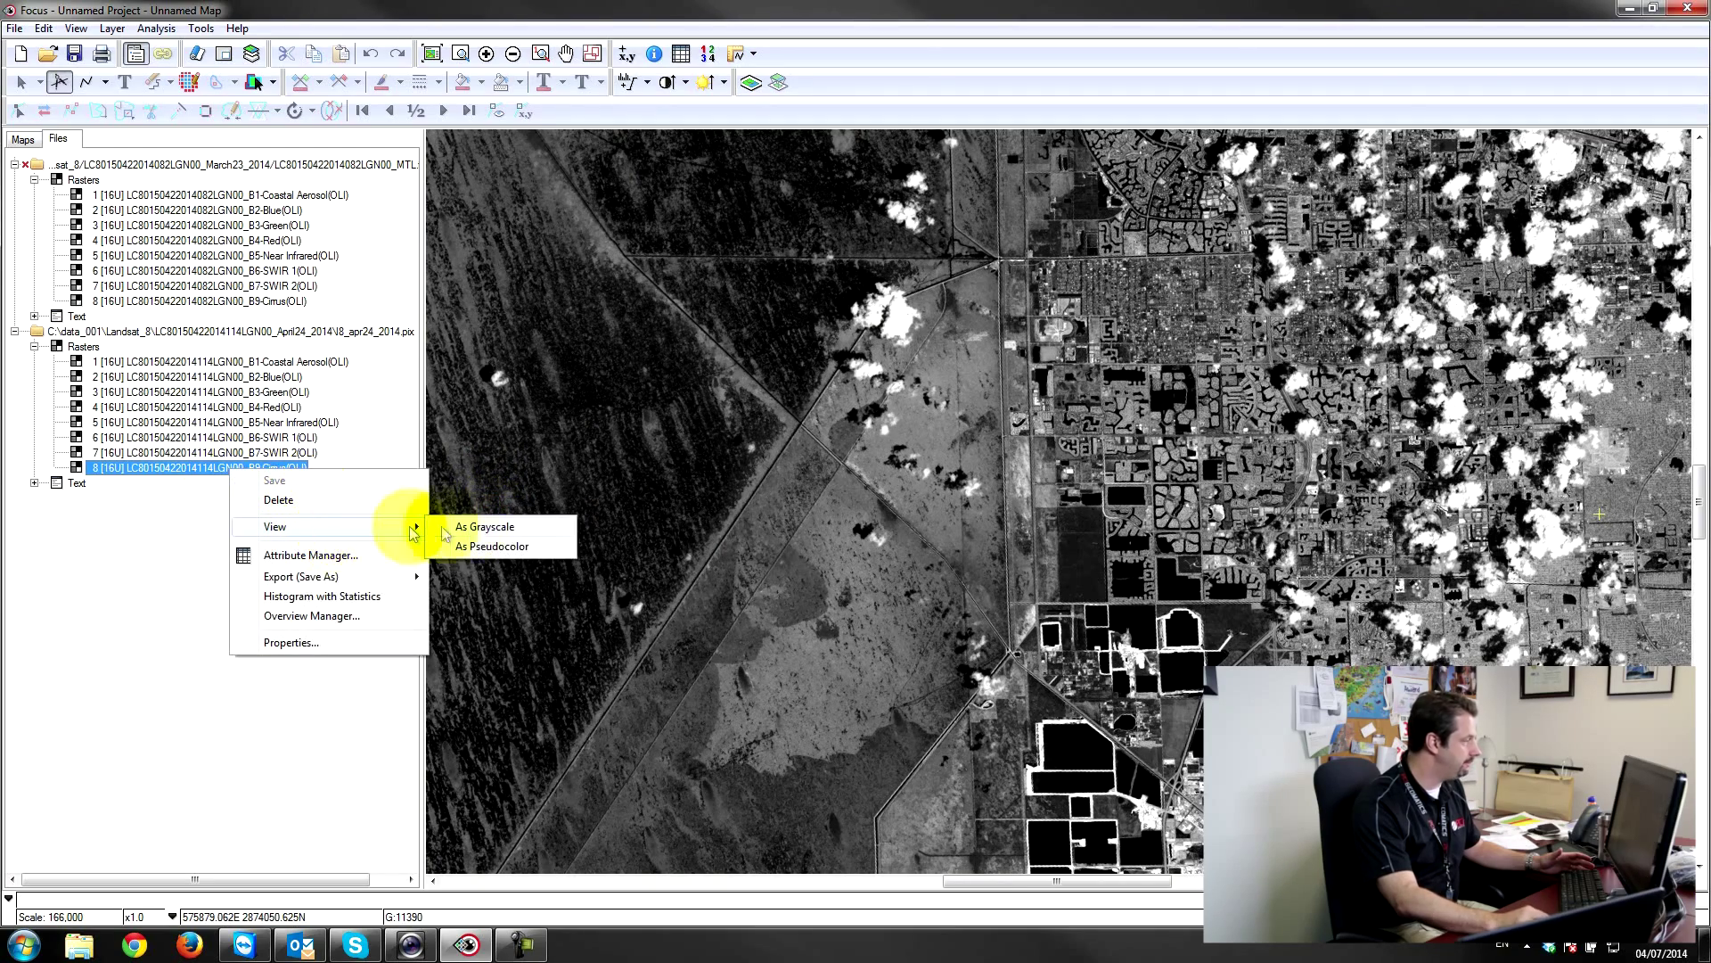
{"action": "left_click", "coordinate": [479, 527]}
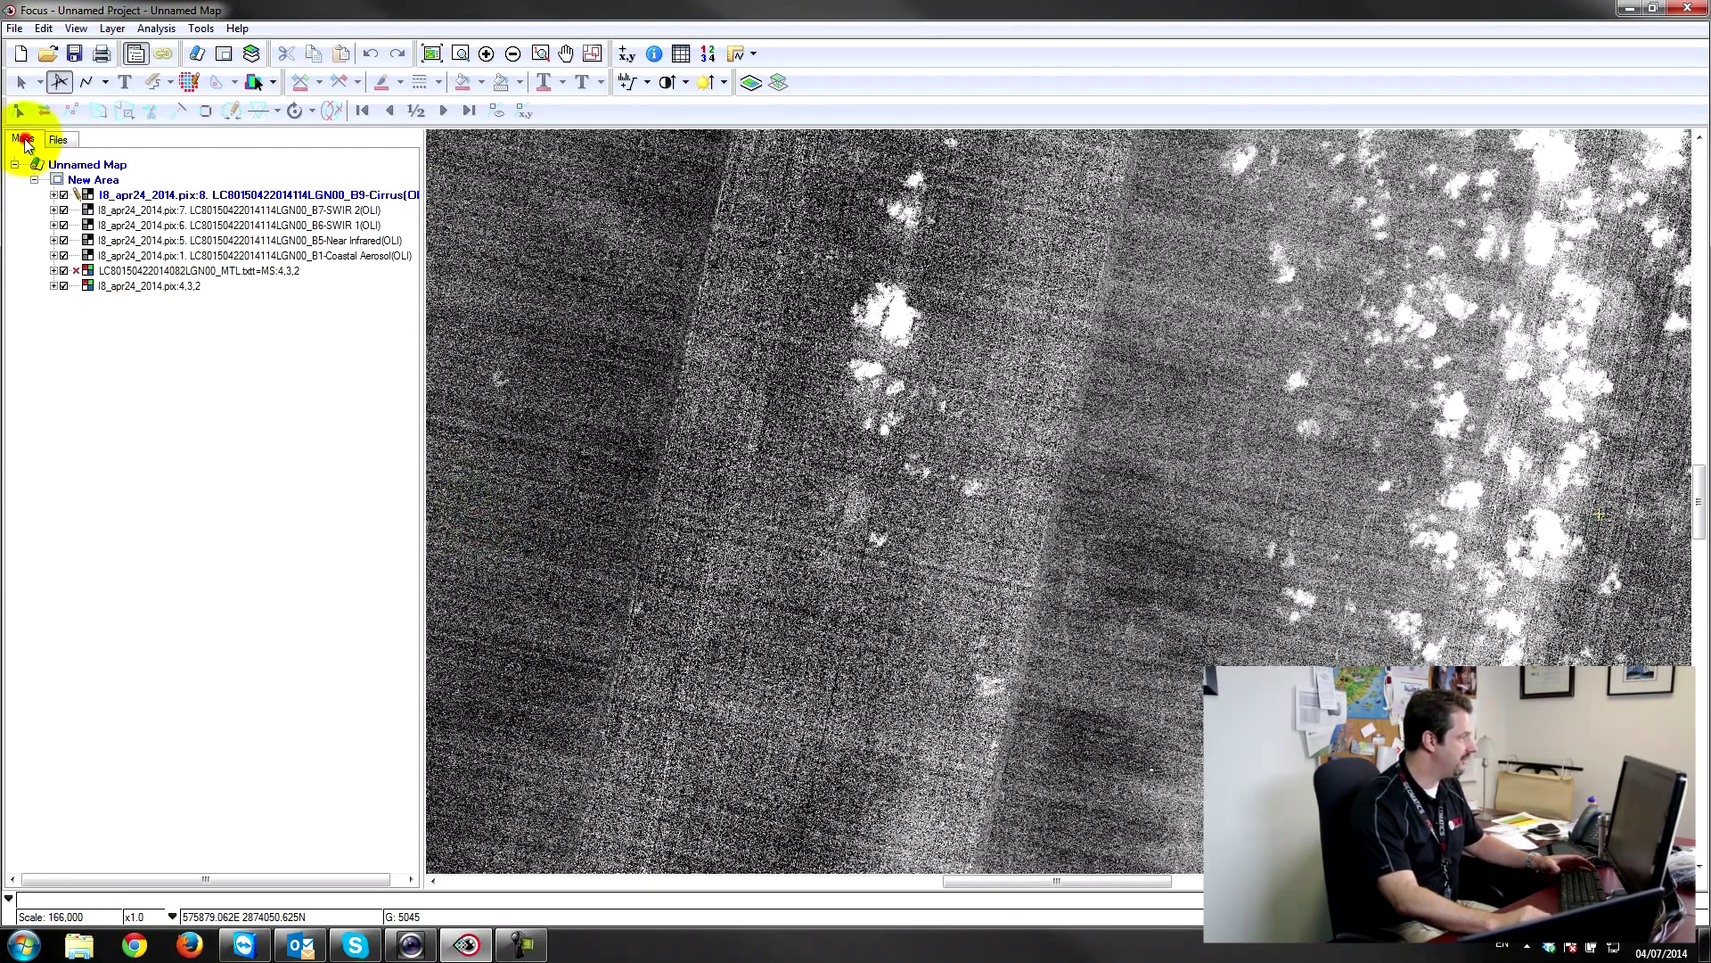
- Move the five band layers below the composites, hide the March 23 composite, and select the April composite
{"action": "left_click", "coordinate": [116, 195]}
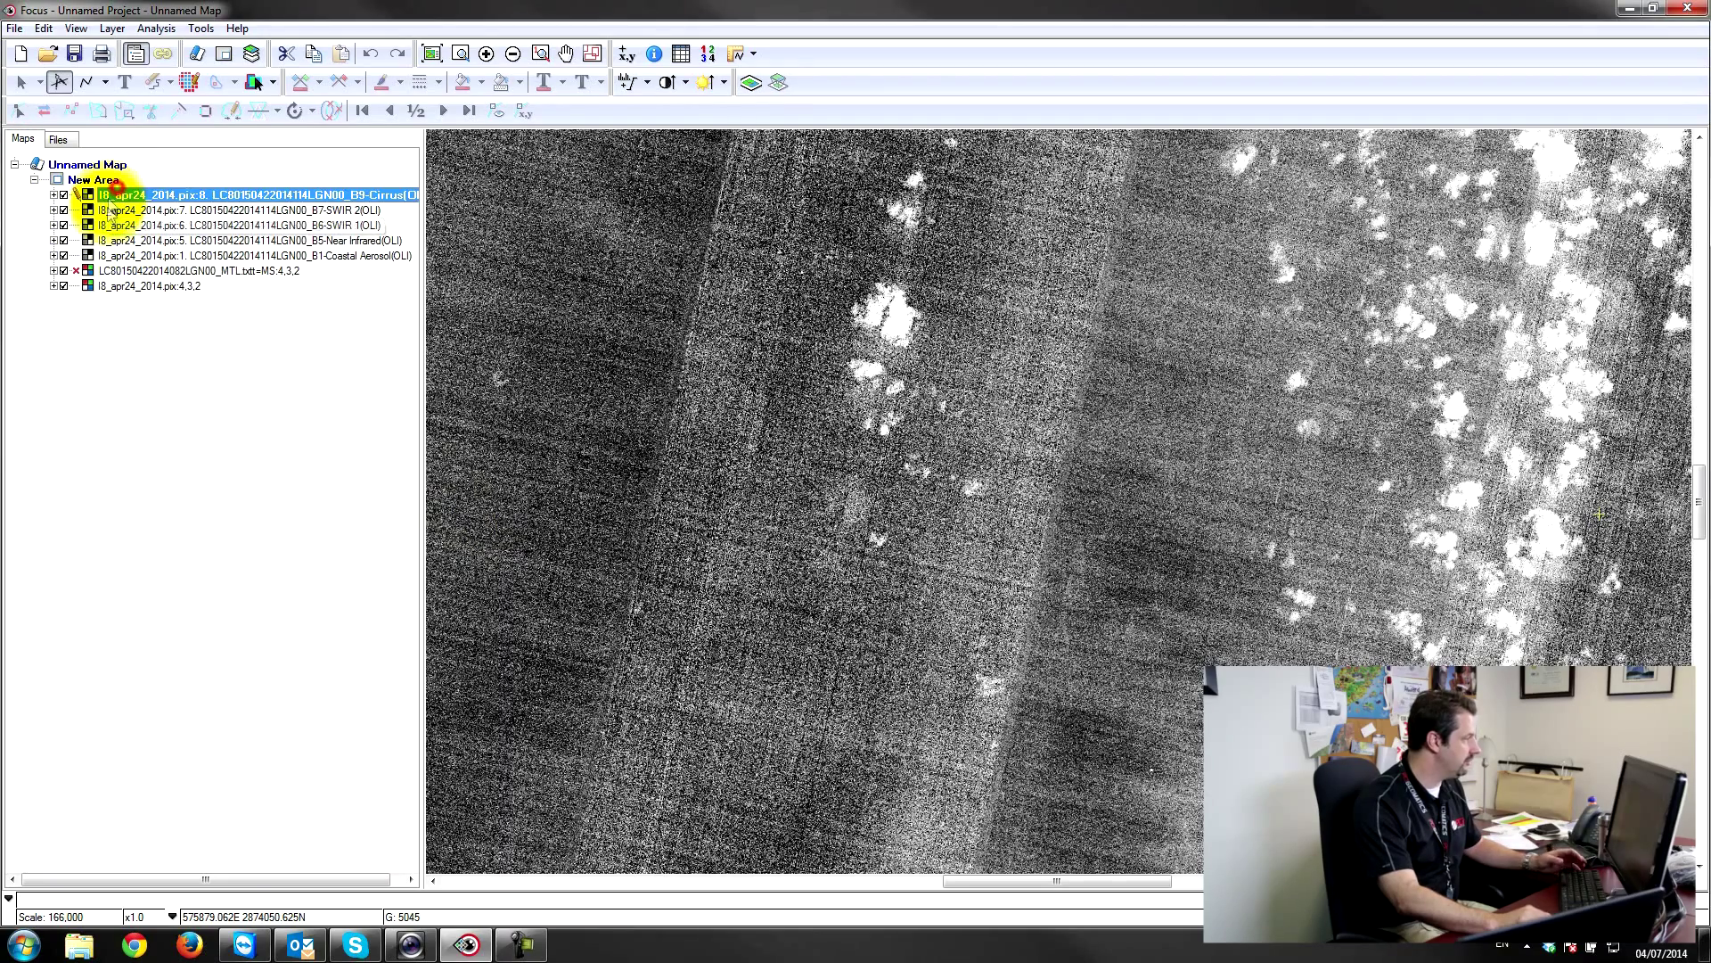
{"action": "left_click", "coordinate": [118, 256], "text": "shift"}
{"action": "left_click_drag", "start_coordinate": [119, 256], "coordinate": [137, 379]}
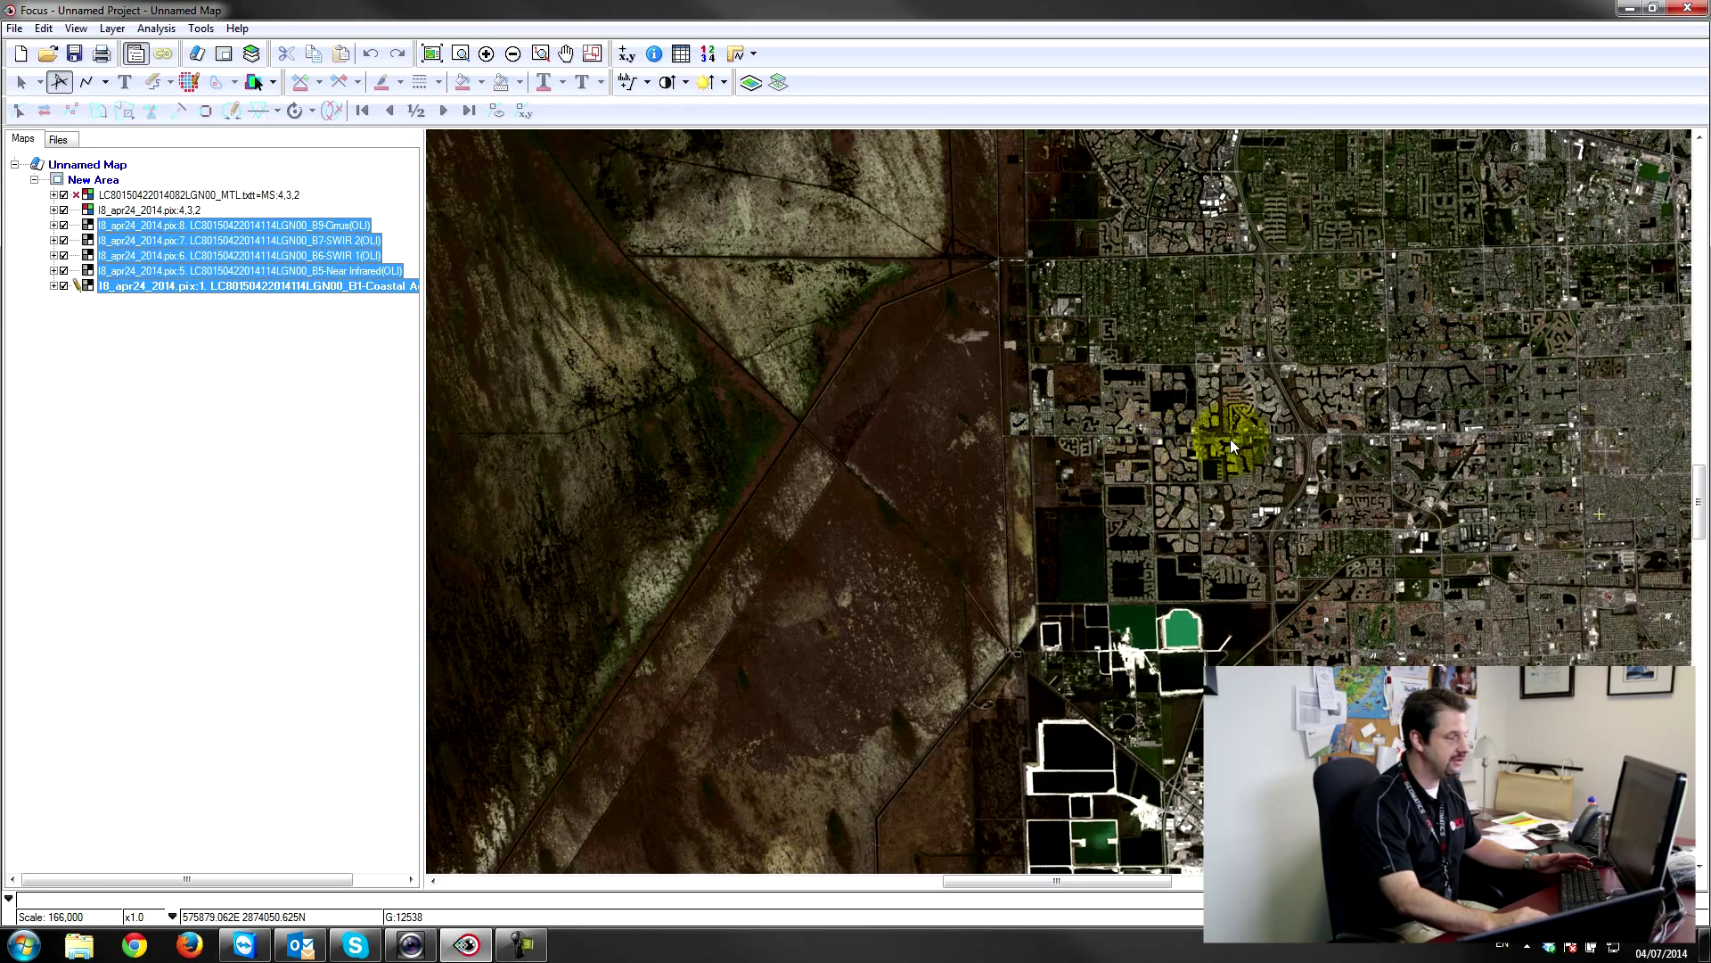
{"action": "left_click_drag", "start_coordinate": [1505, 488], "coordinate": [1183, 486]}
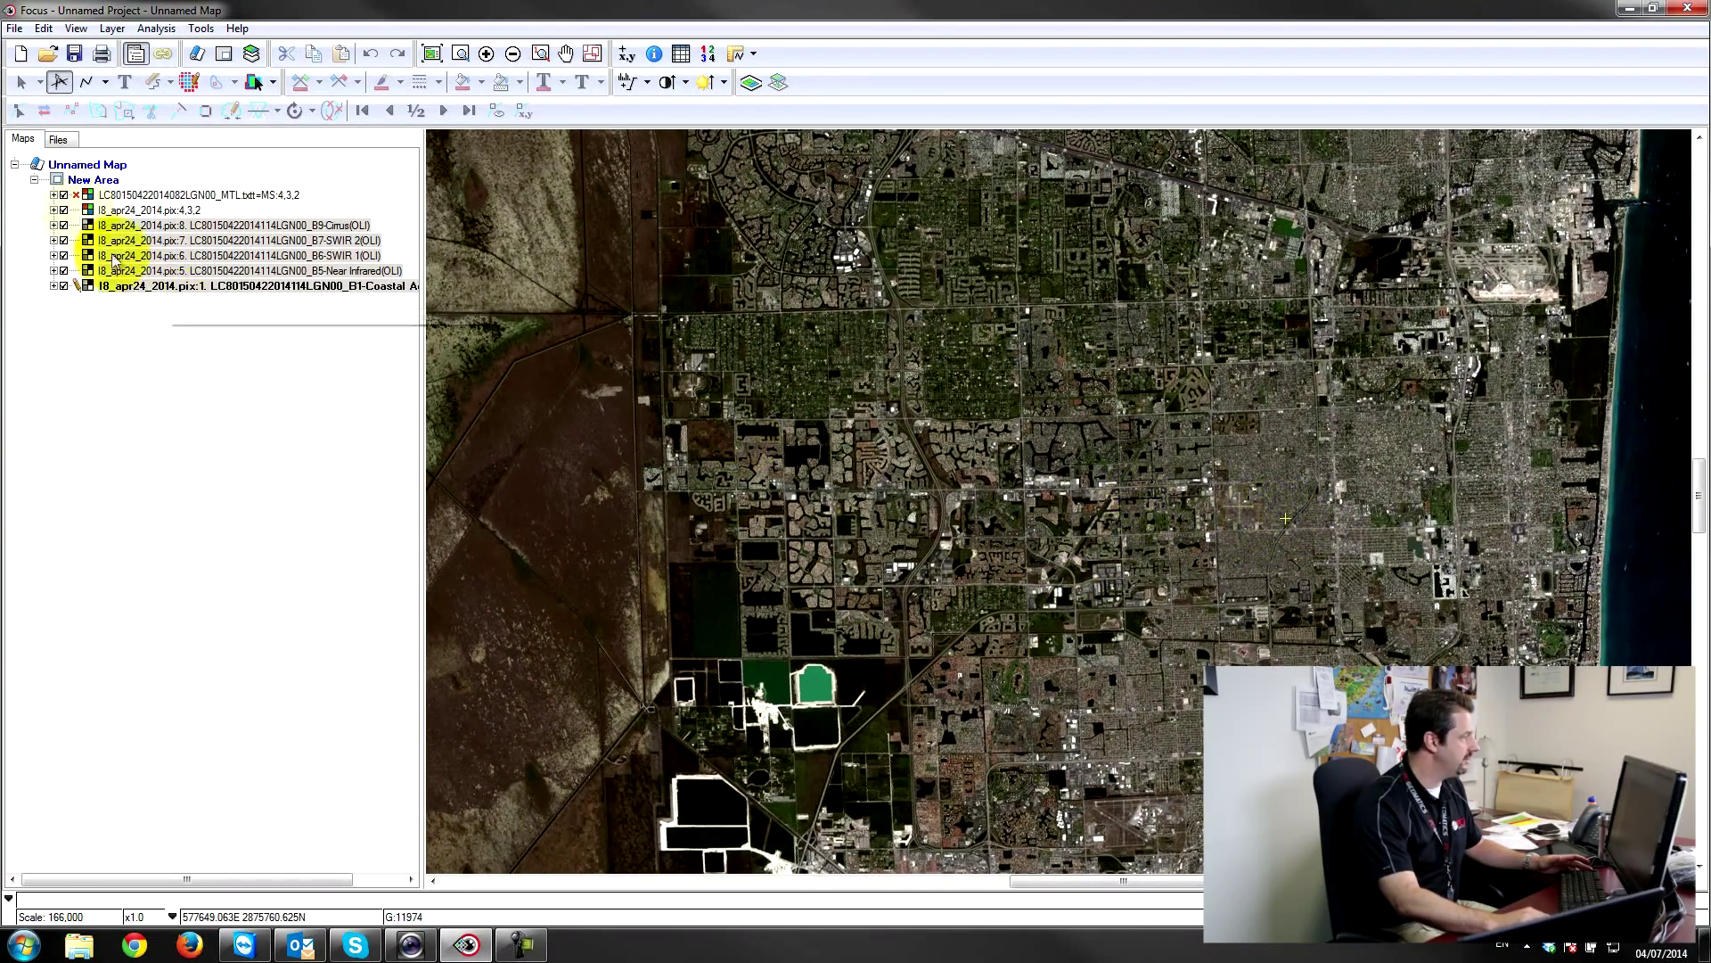
{"action": "left_click", "coordinate": [63, 194]}
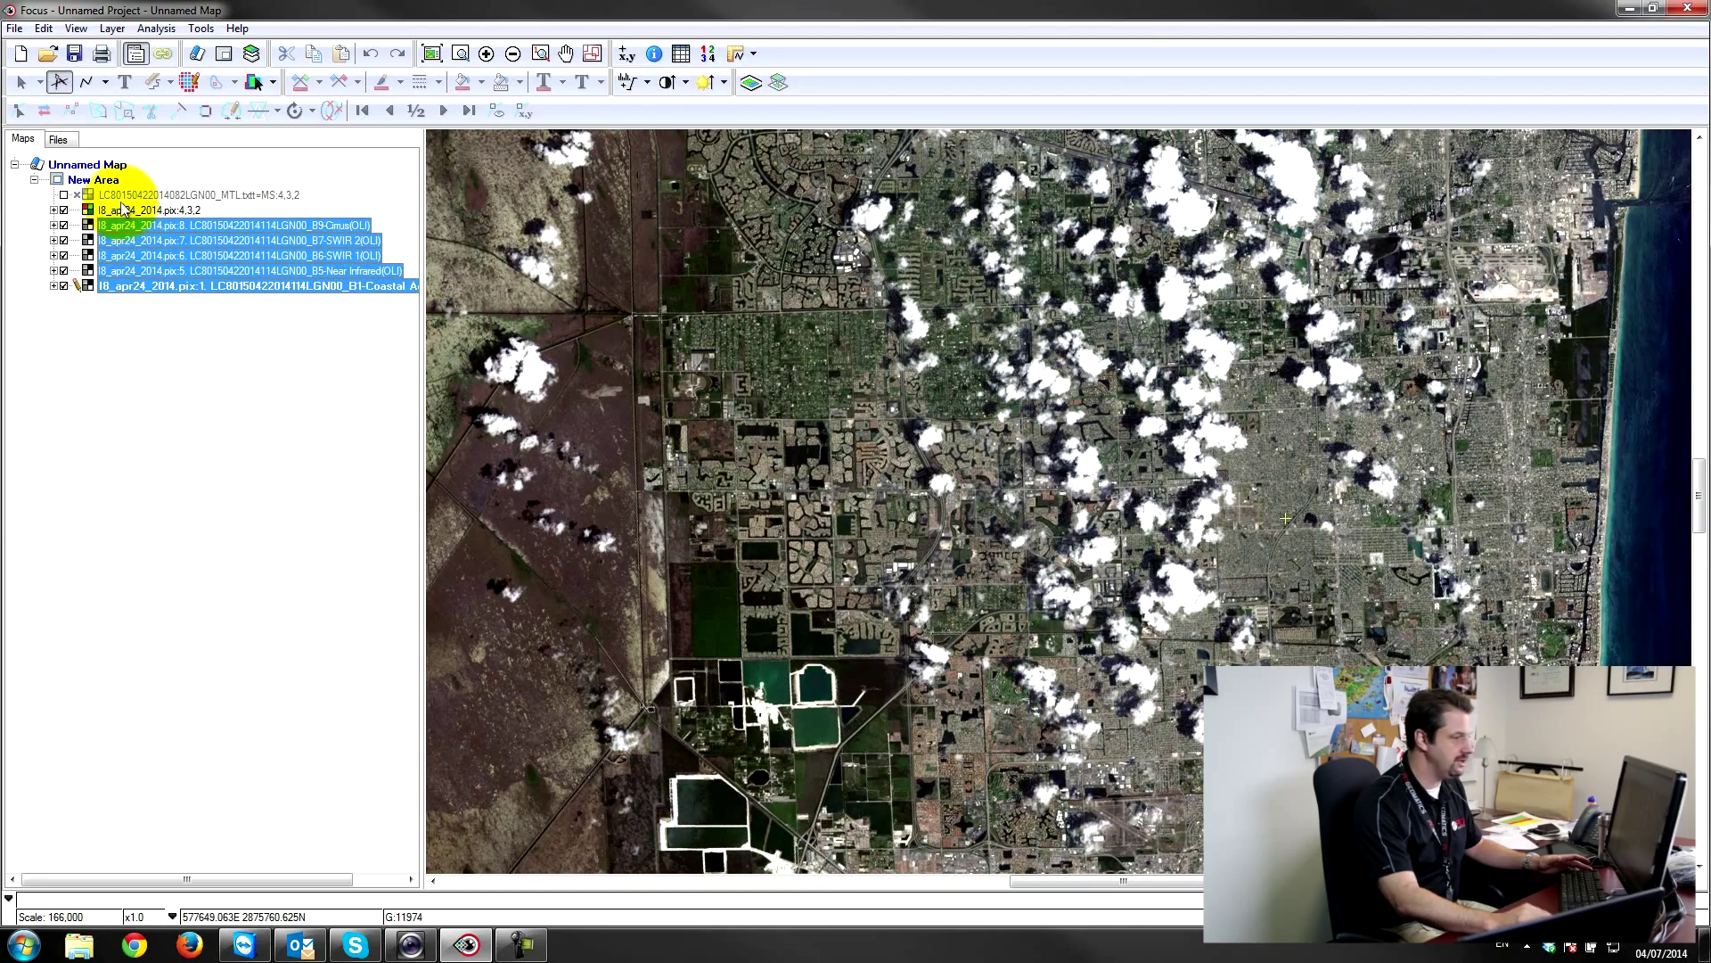
{"action": "left_click", "coordinate": [134, 210]}
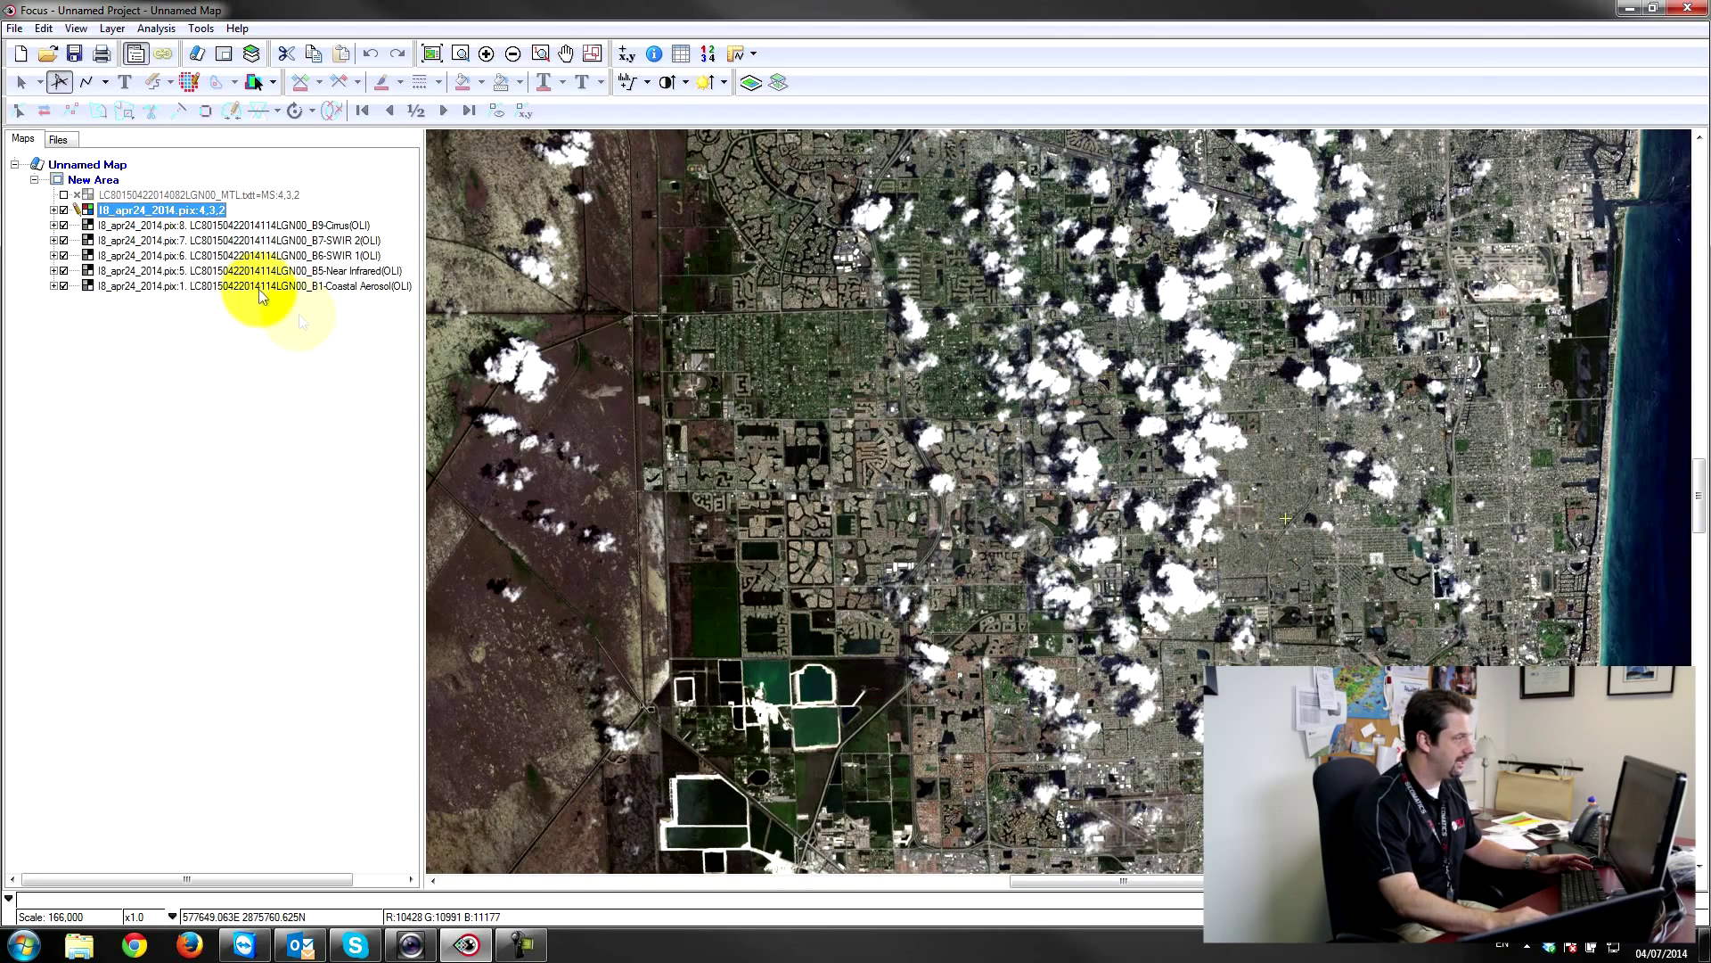
{"action": "left_click_drag", "start_coordinate": [1027, 452], "coordinate": [1014, 490]}
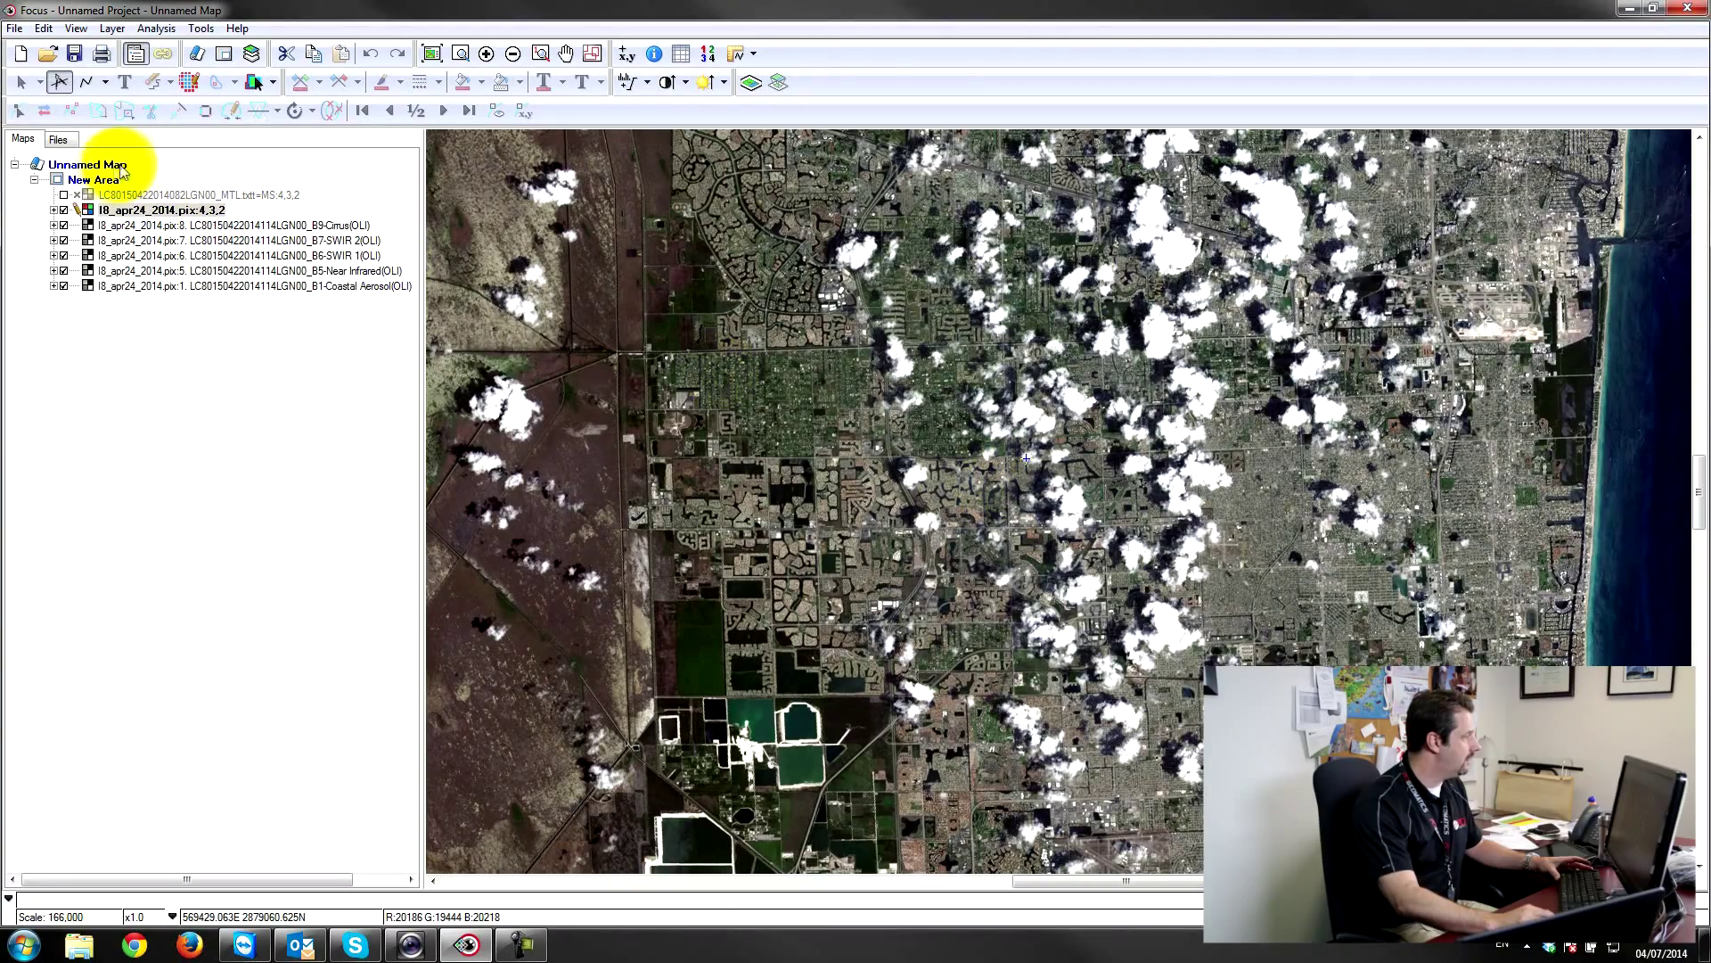
- Create a Whole Polygon vector layer using the April 24 band 1 georeferencing, then zoom to 1:1
{"action": "right_click", "coordinate": [80, 177]}
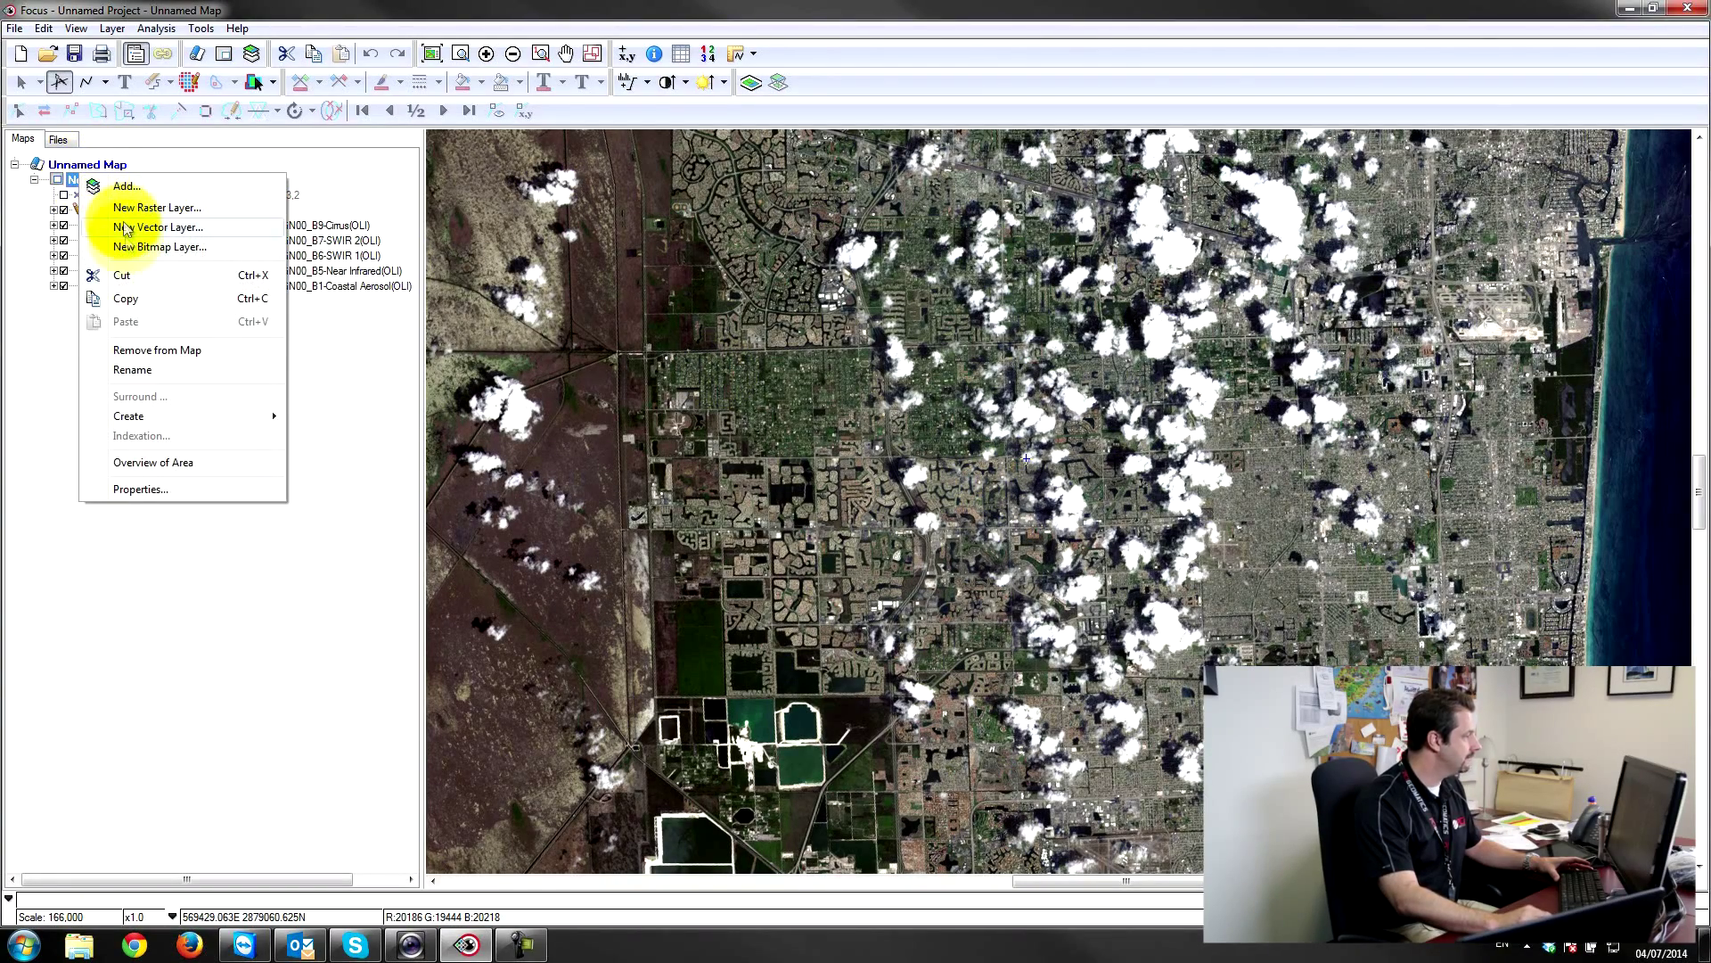
{"action": "left_click", "coordinate": [157, 226]}
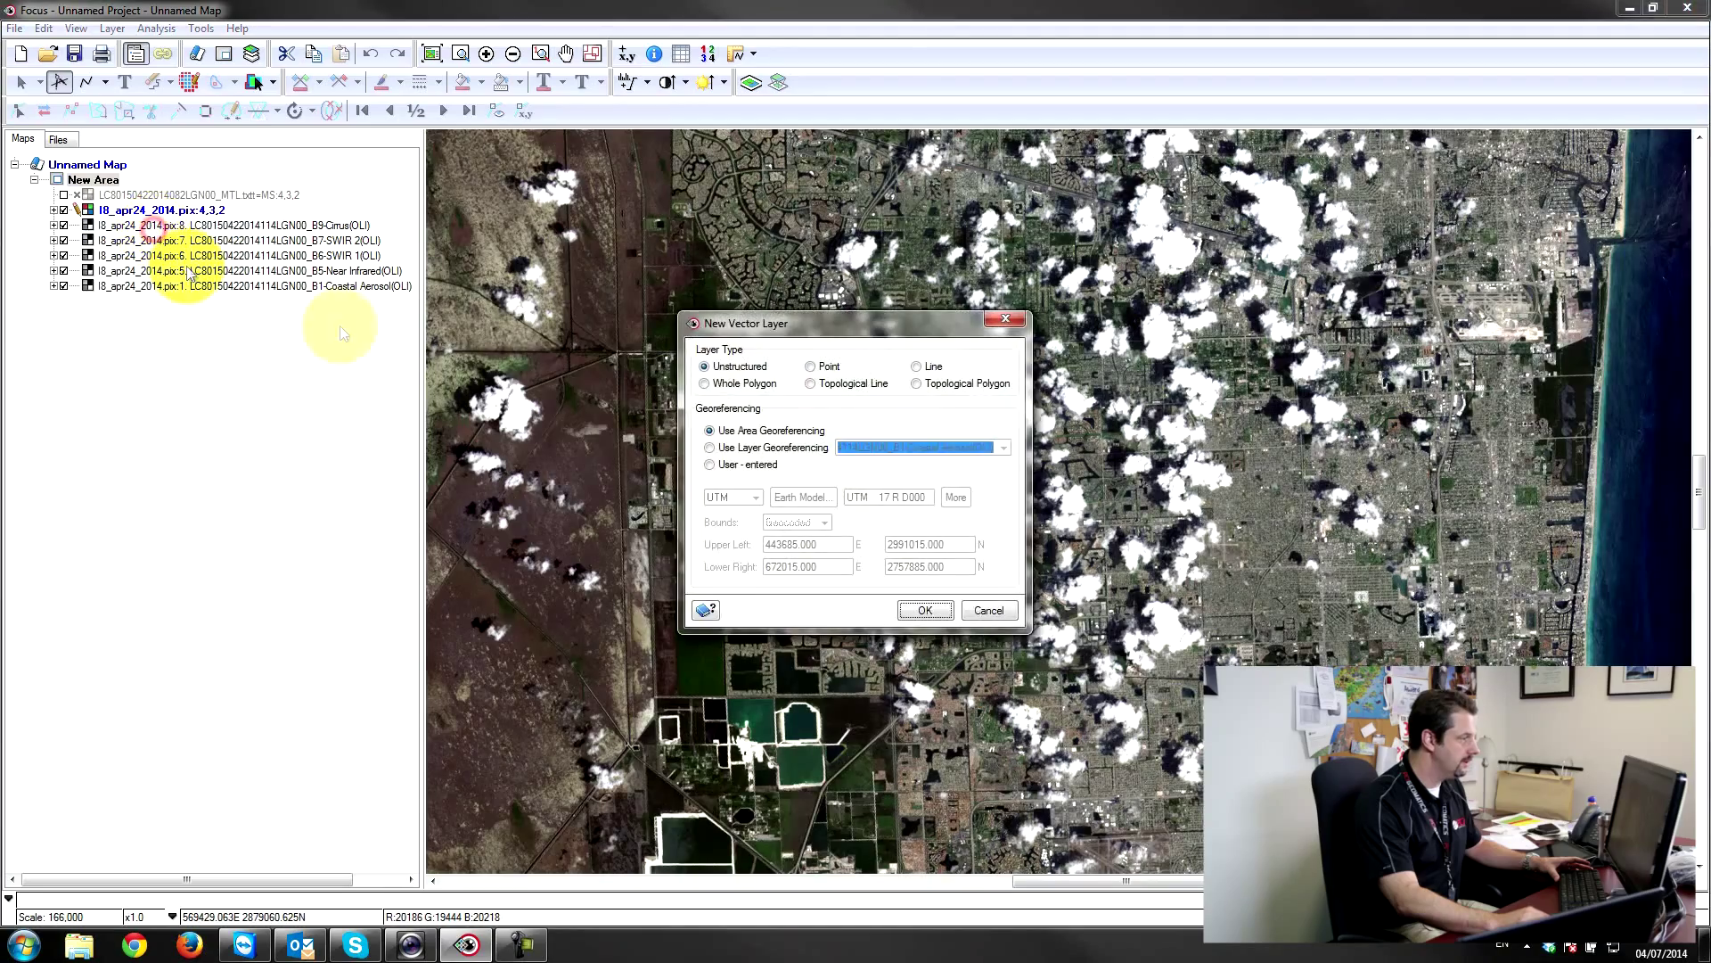
{"action": "left_click", "coordinate": [736, 385]}
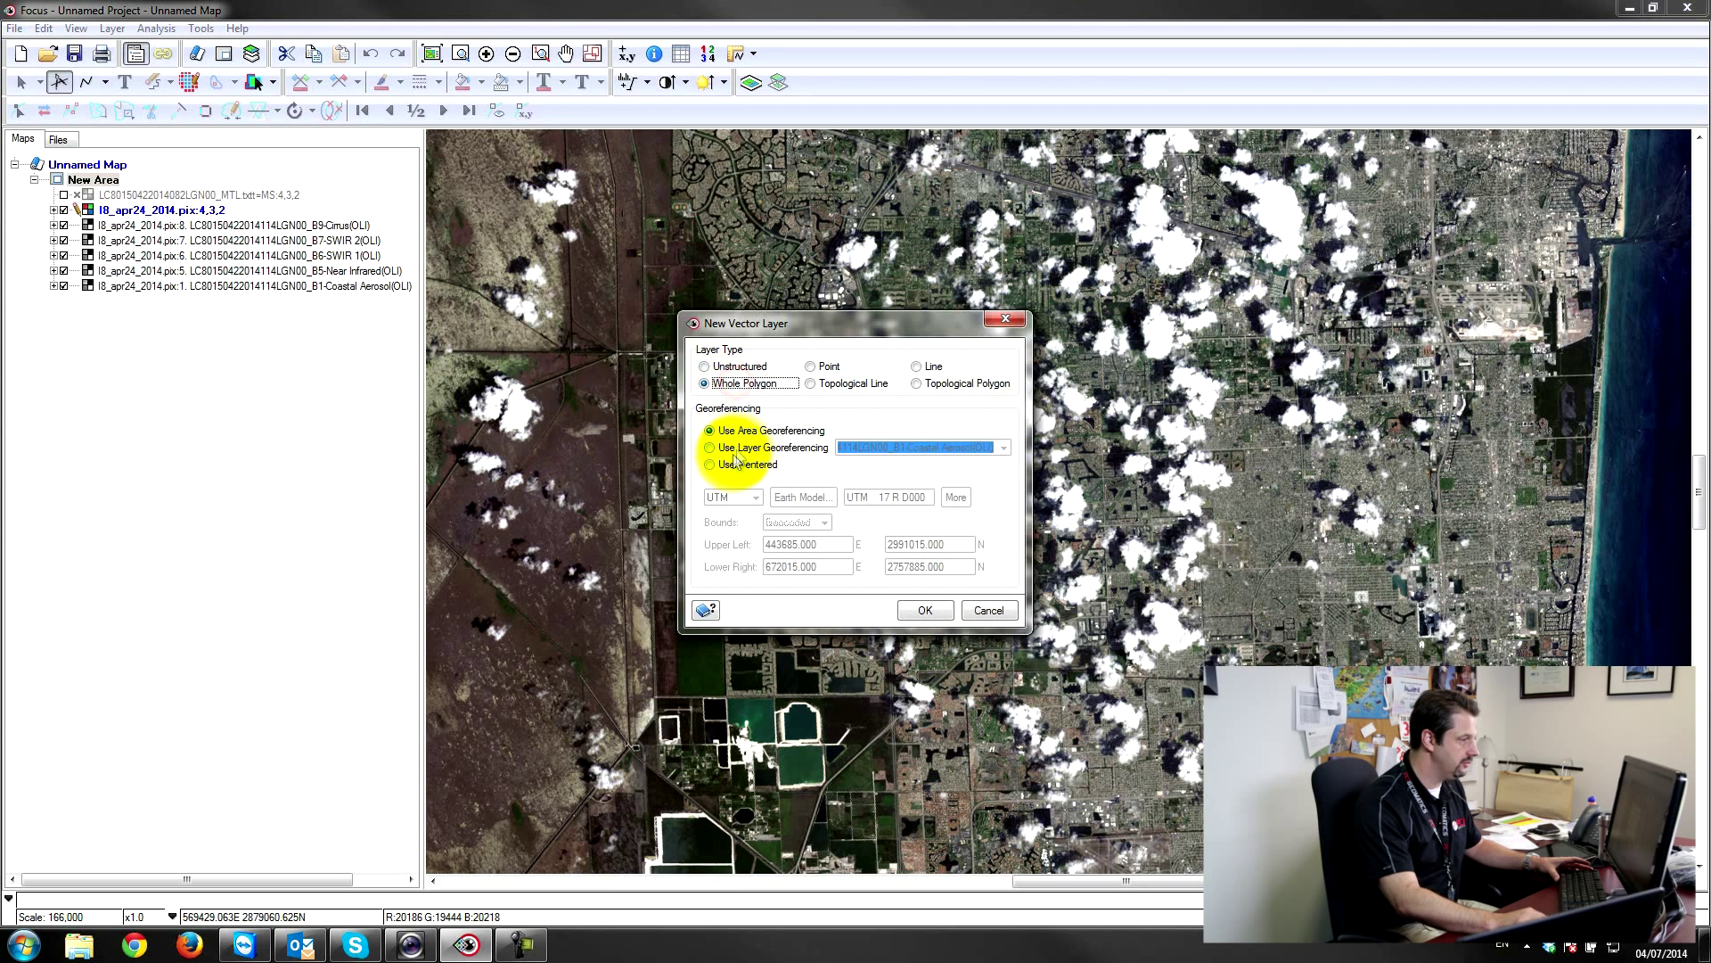
{"action": "left_click", "coordinate": [710, 447]}
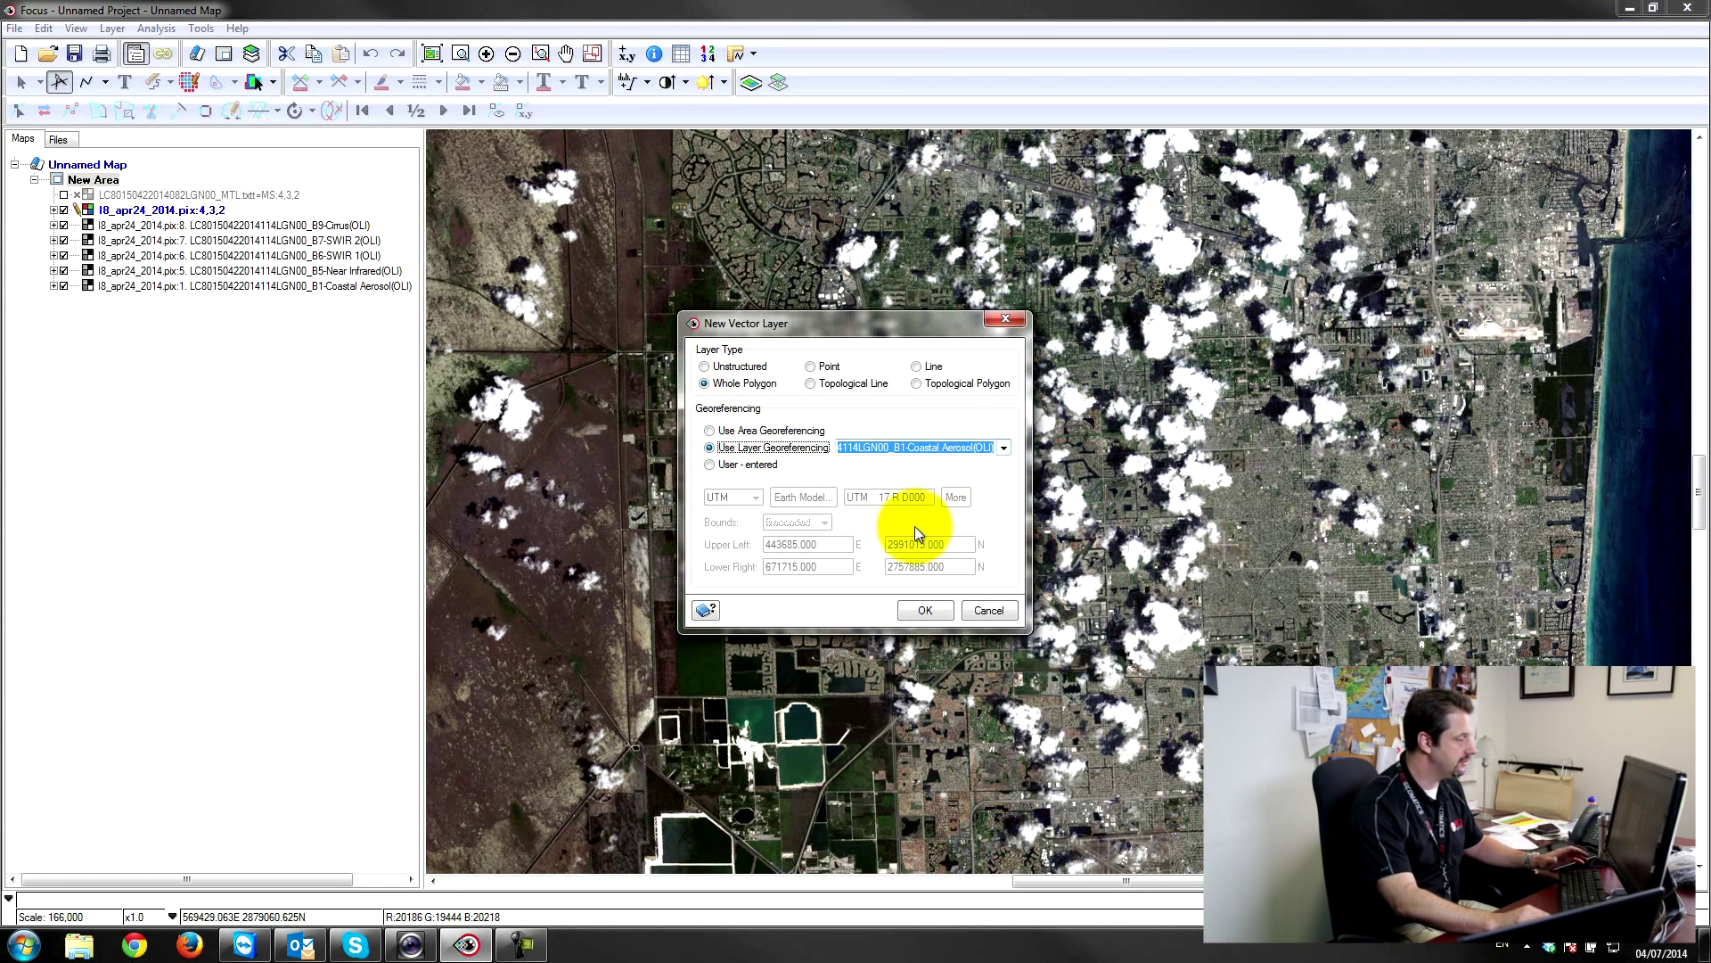
{"action": "left_click", "coordinate": [927, 608]}
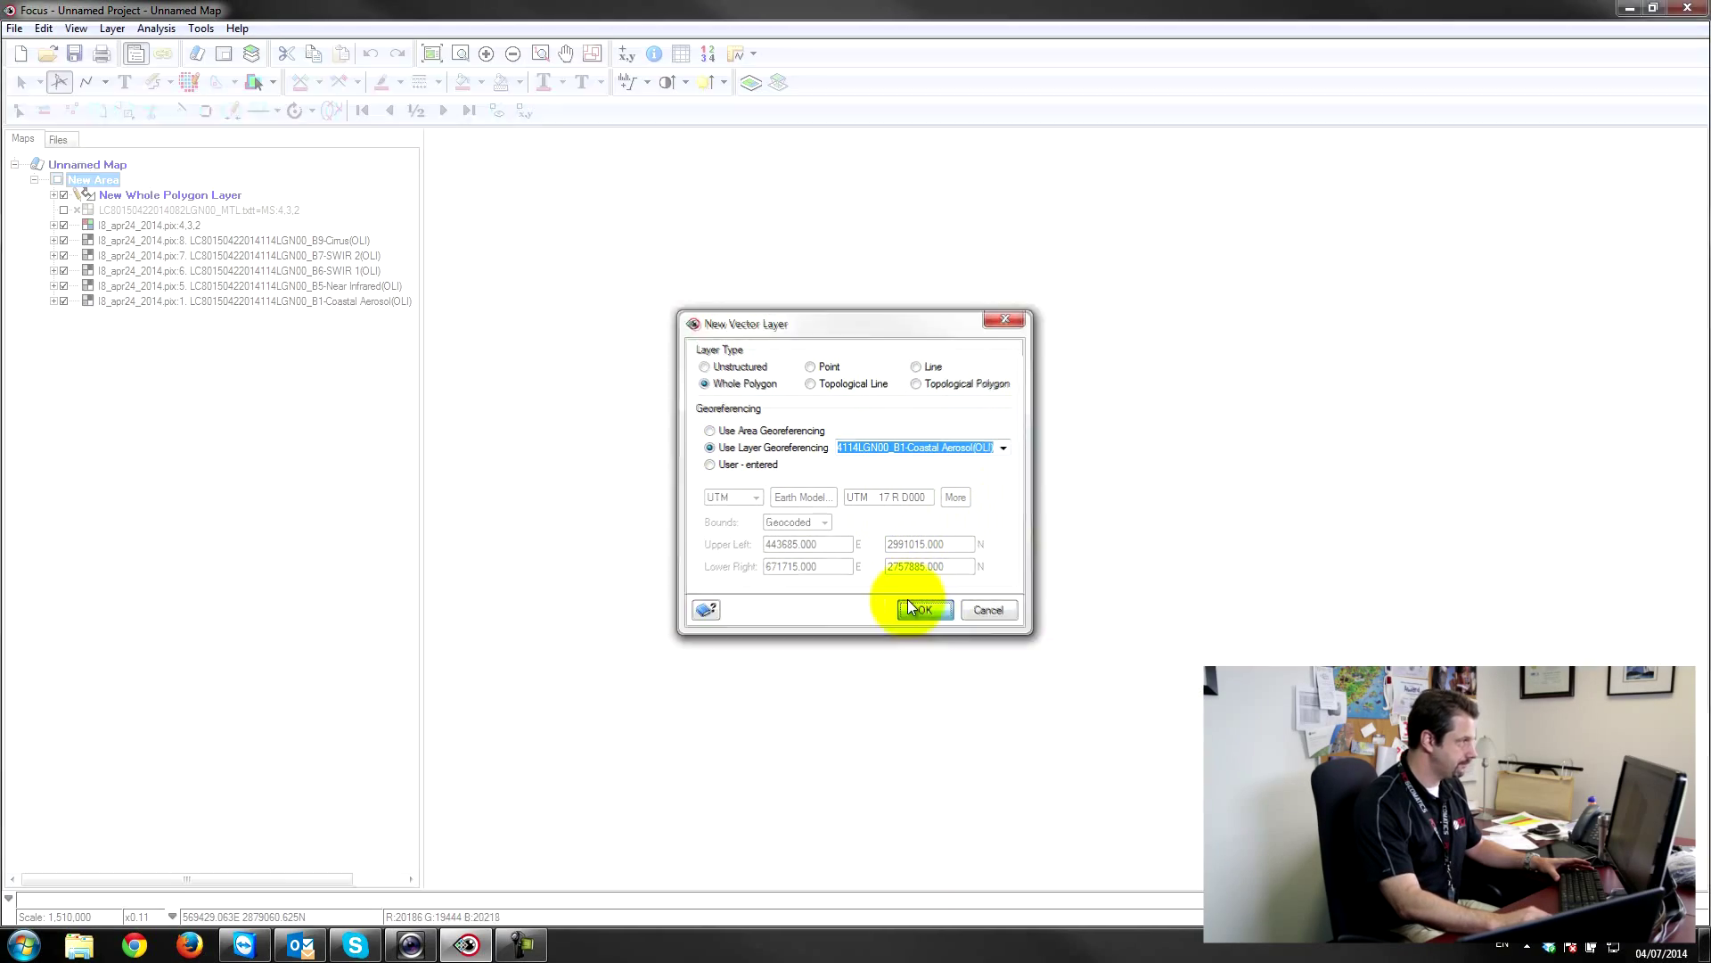
{"action": "left_click", "coordinate": [542, 53]}
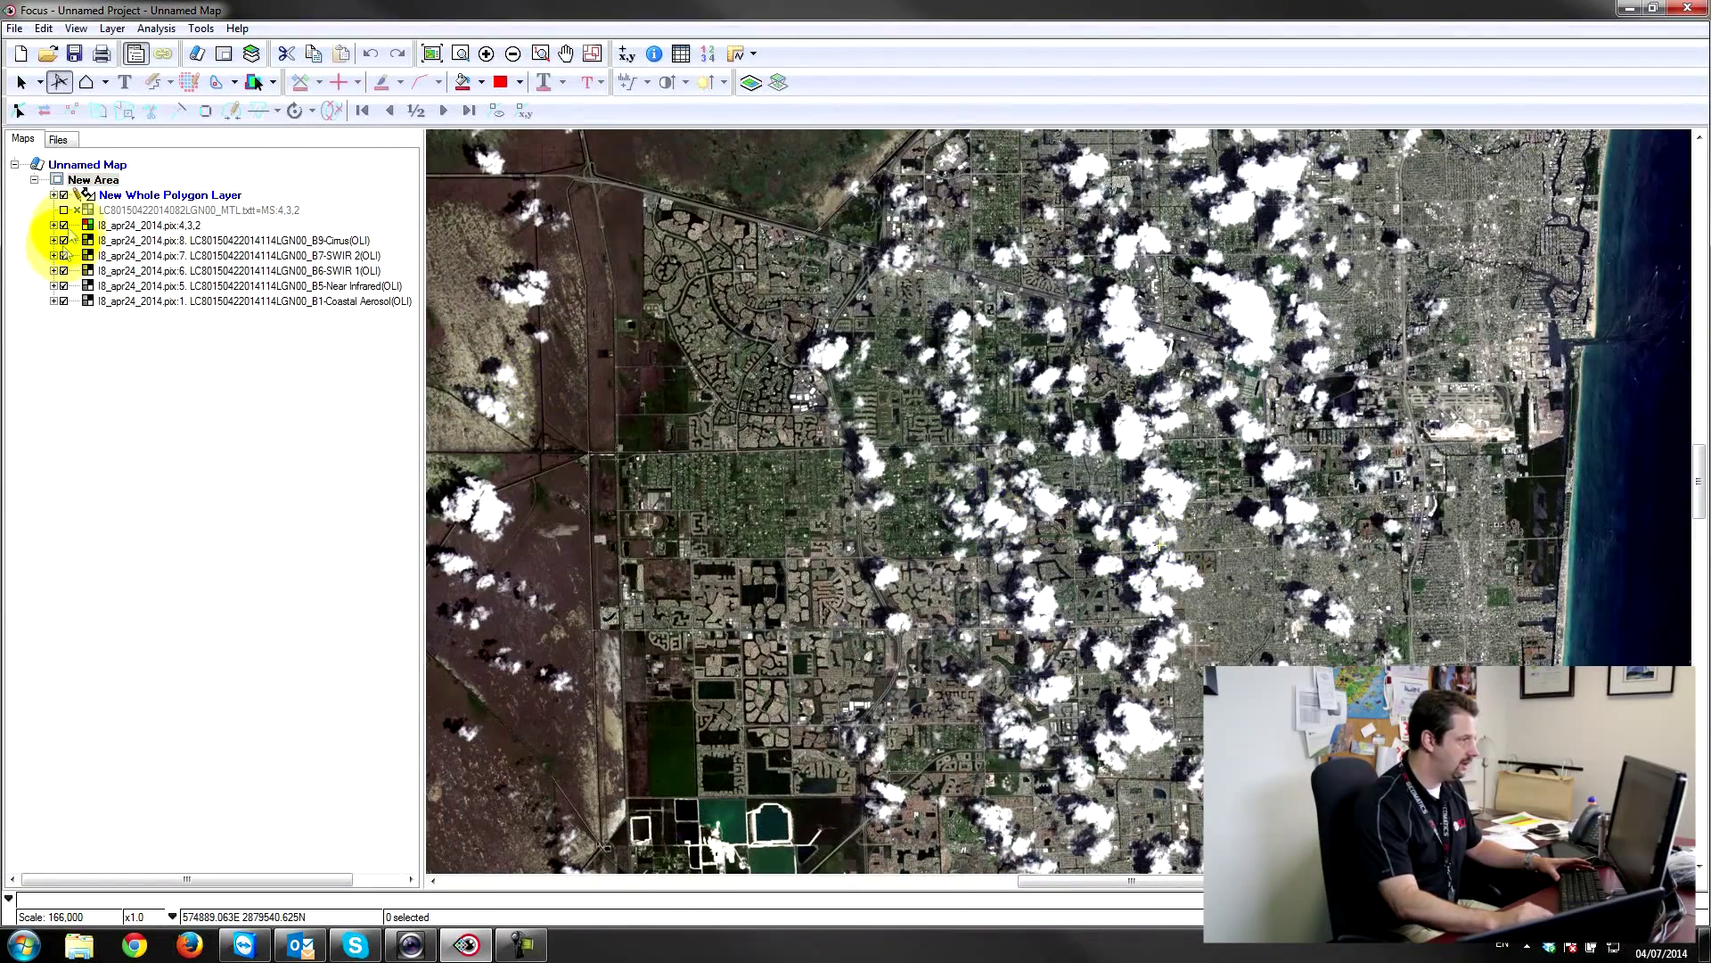
- Digitize a closed polygon of about 4.874e+08 sq m around the cloudy urban area to the coast
{"action": "left_click", "coordinate": [85, 82]}
{"action": "left_click", "coordinate": [815, 210]}
{"action": "left_click", "coordinate": [731, 388]}
{"action": "left_click", "coordinate": [798, 589]}
{"action": "left_click", "coordinate": [856, 686]}
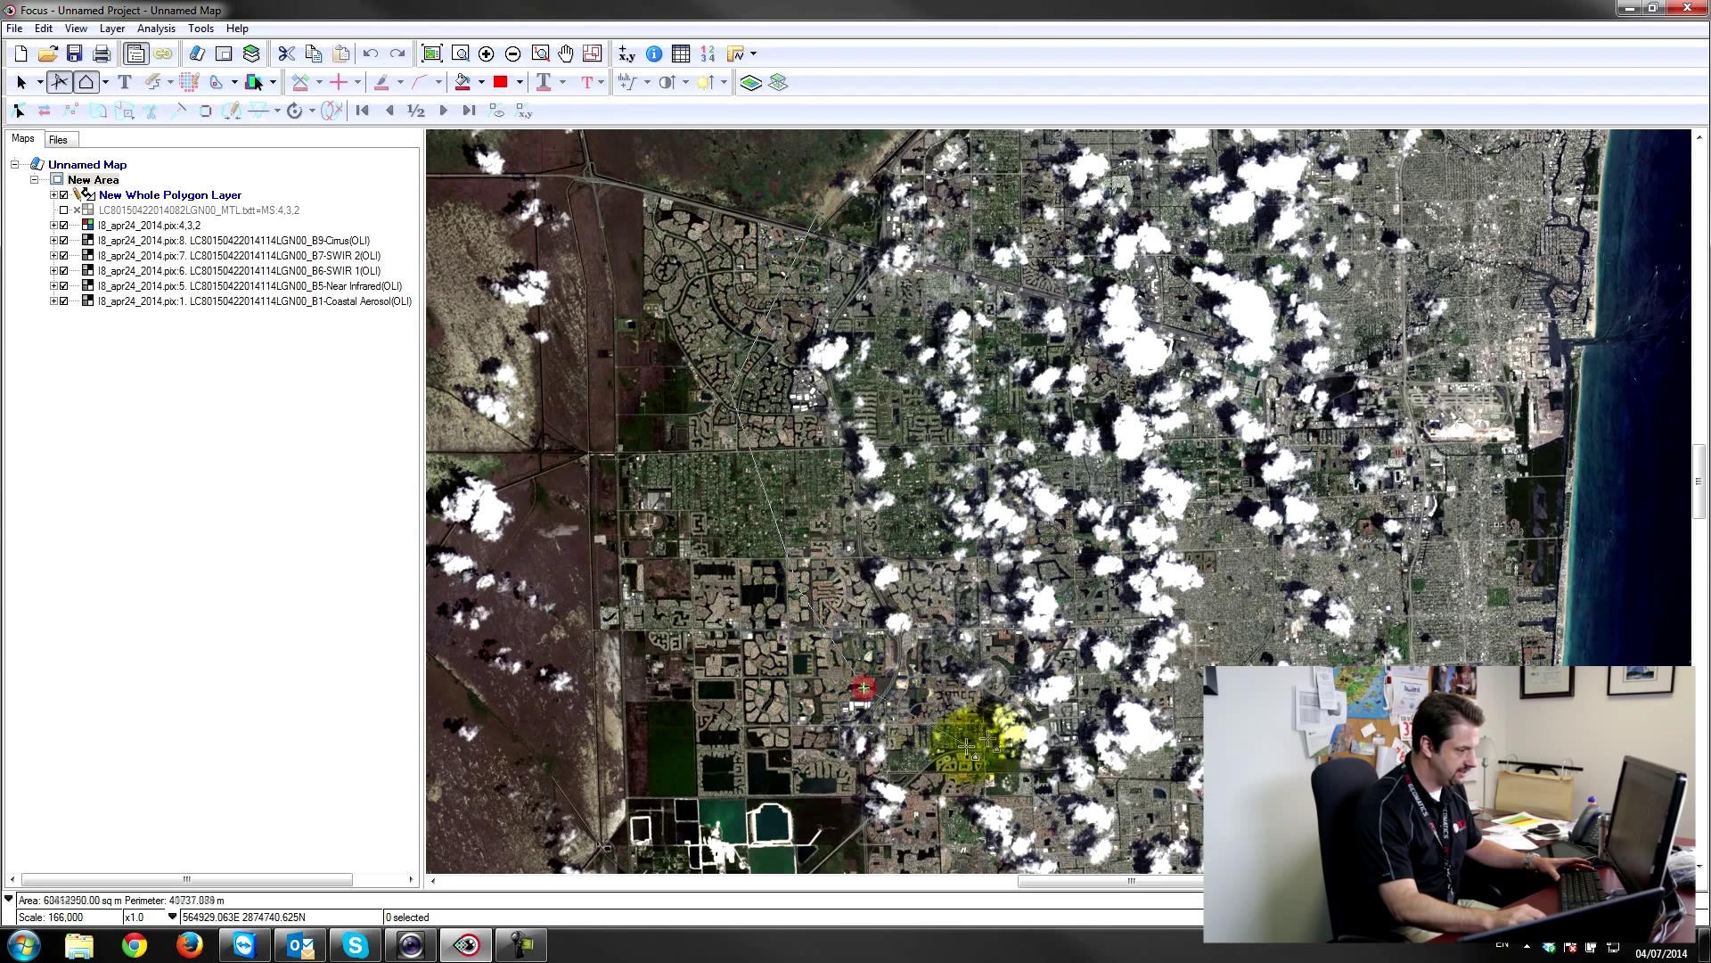
{"action": "left_click", "coordinate": [1061, 851]}
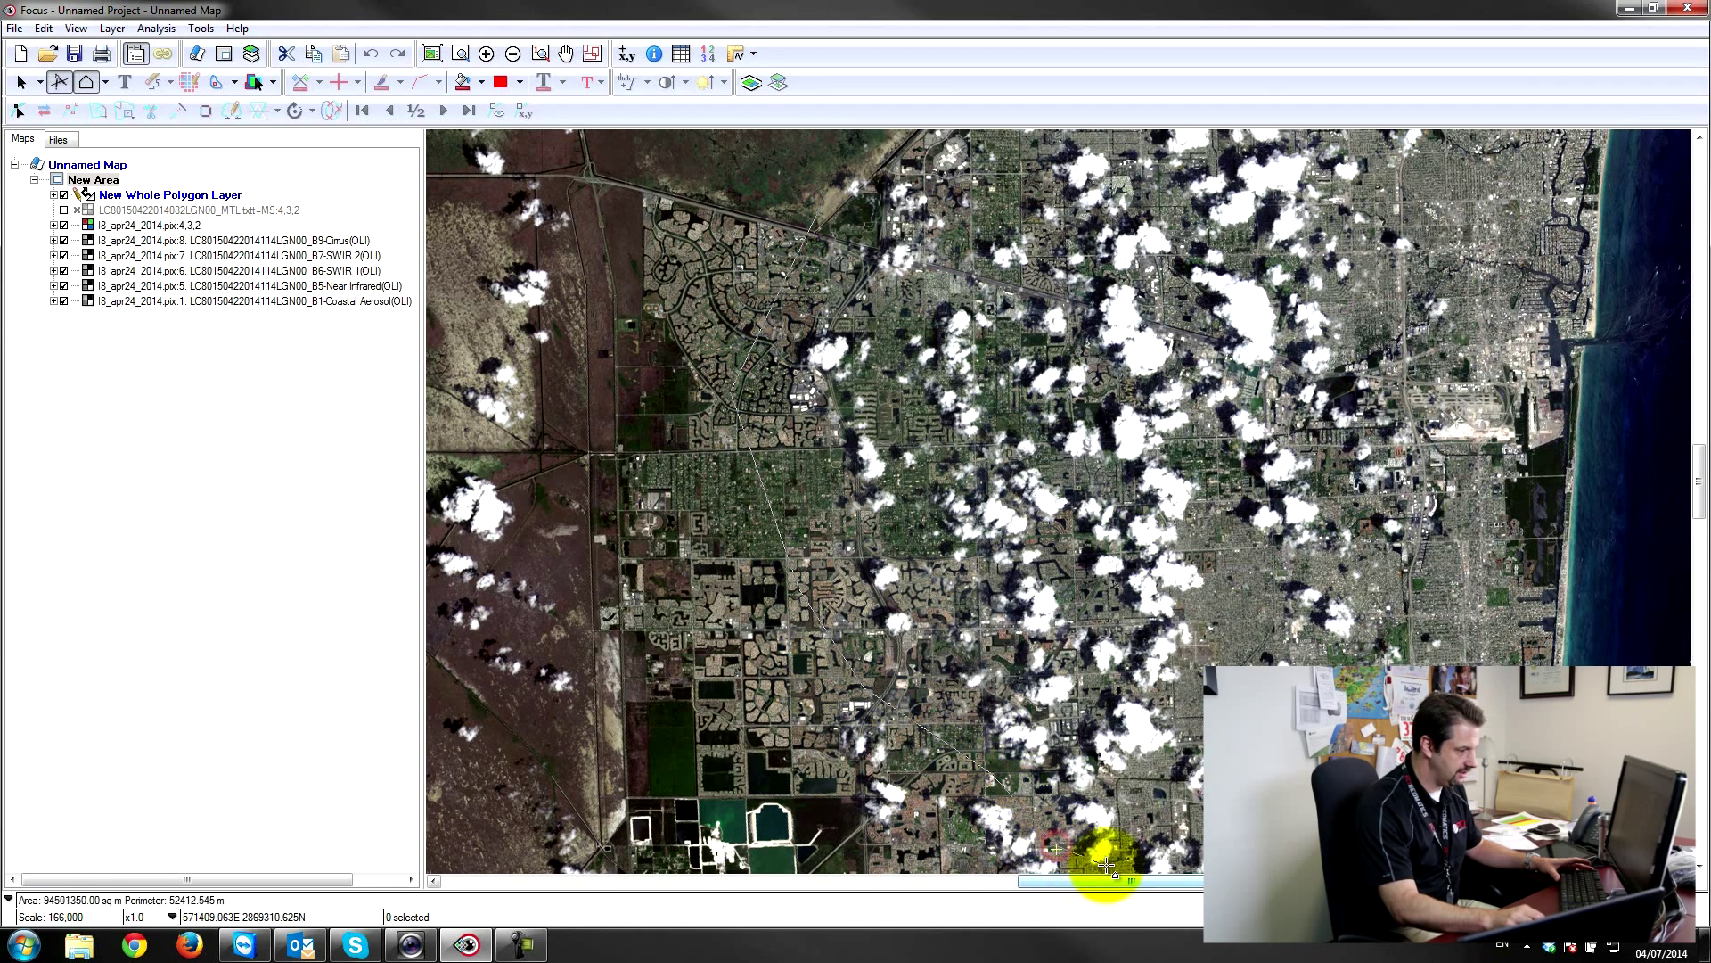
{"action": "left_click", "coordinate": [1146, 827]}
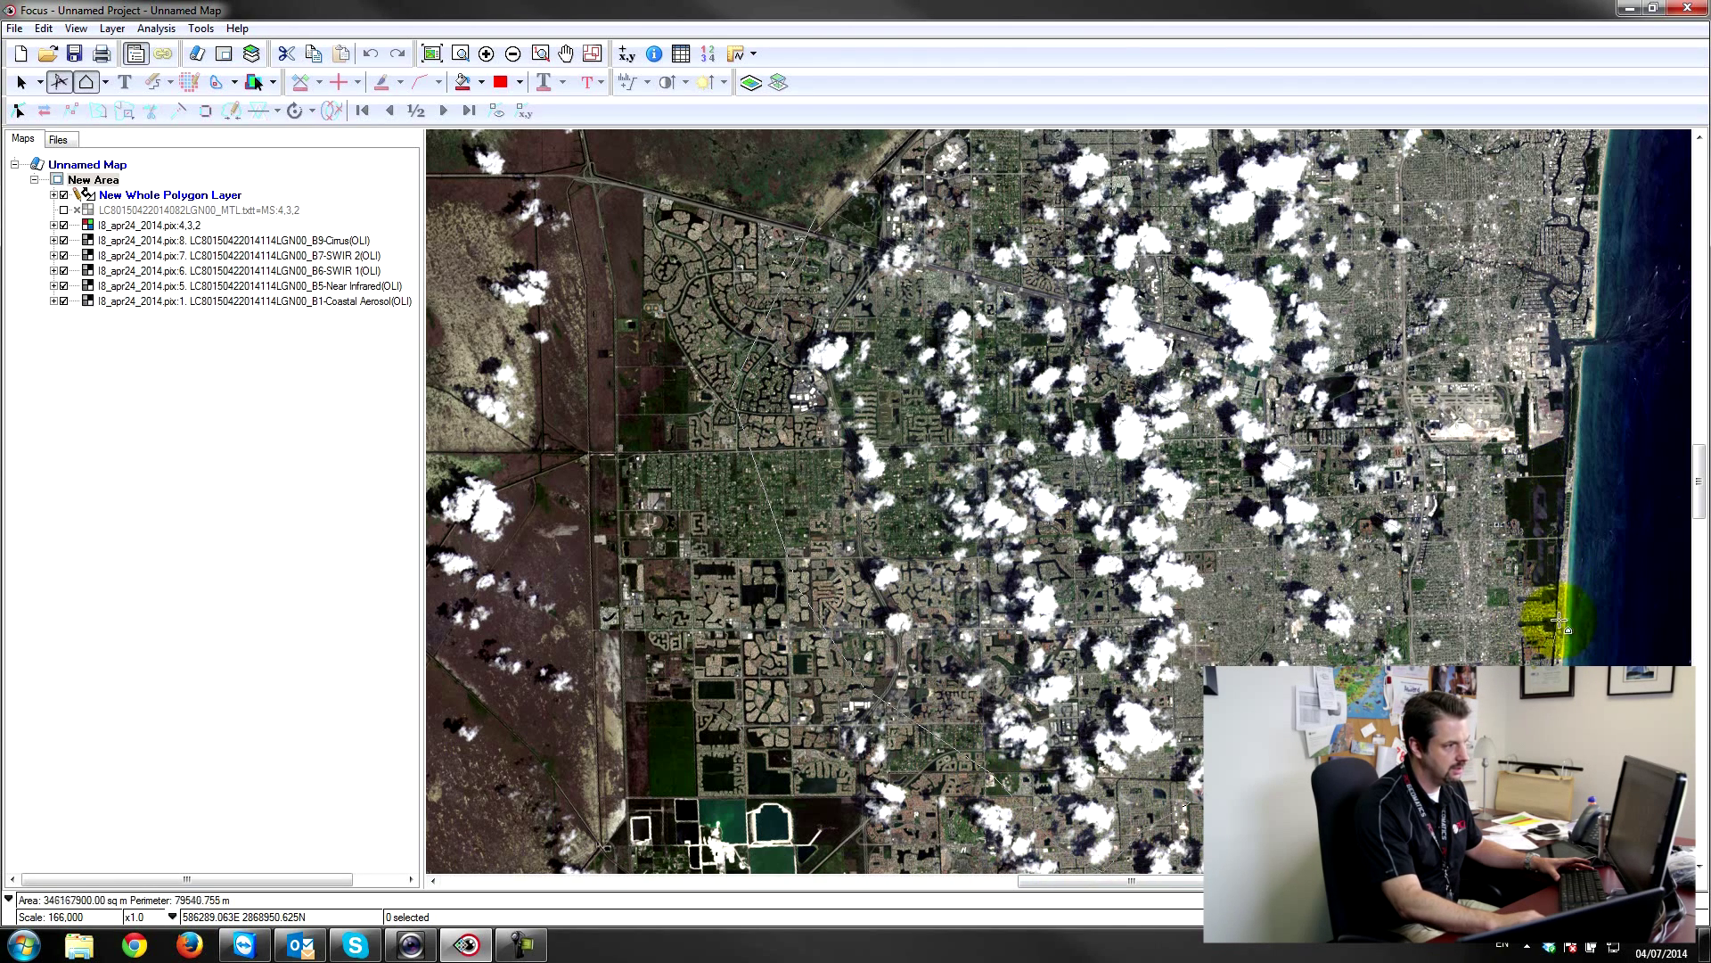
{"action": "left_click", "coordinate": [1574, 403]}
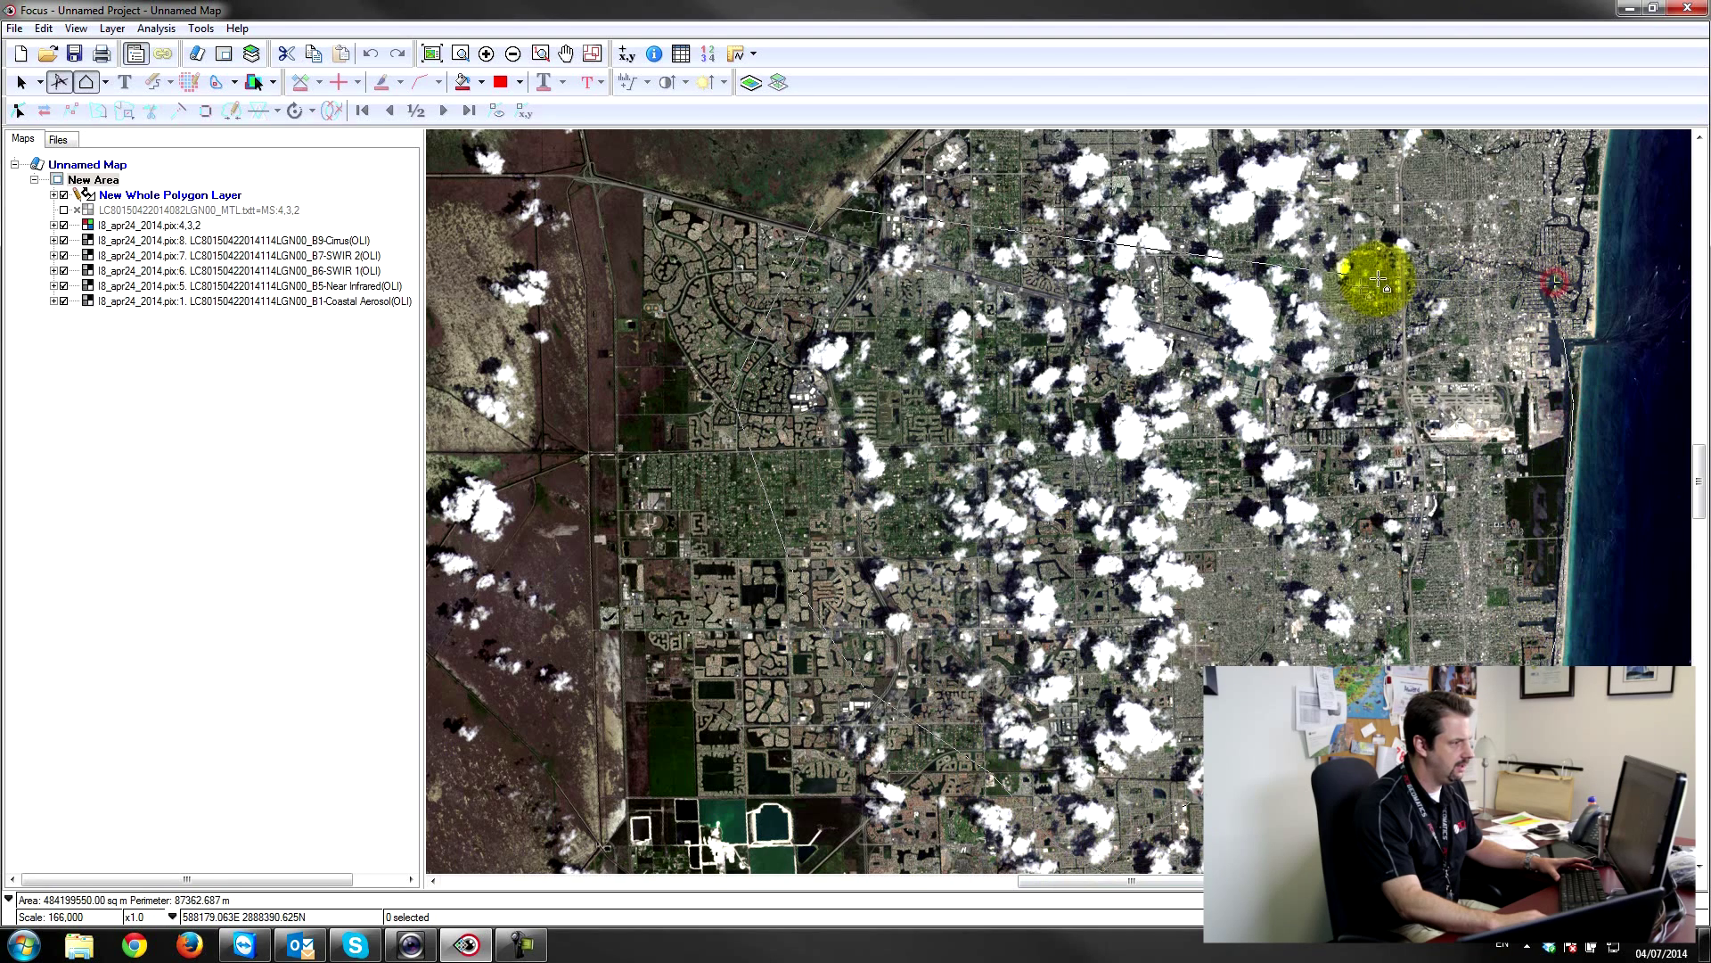
{"action": "left_click", "coordinate": [1308, 267]}
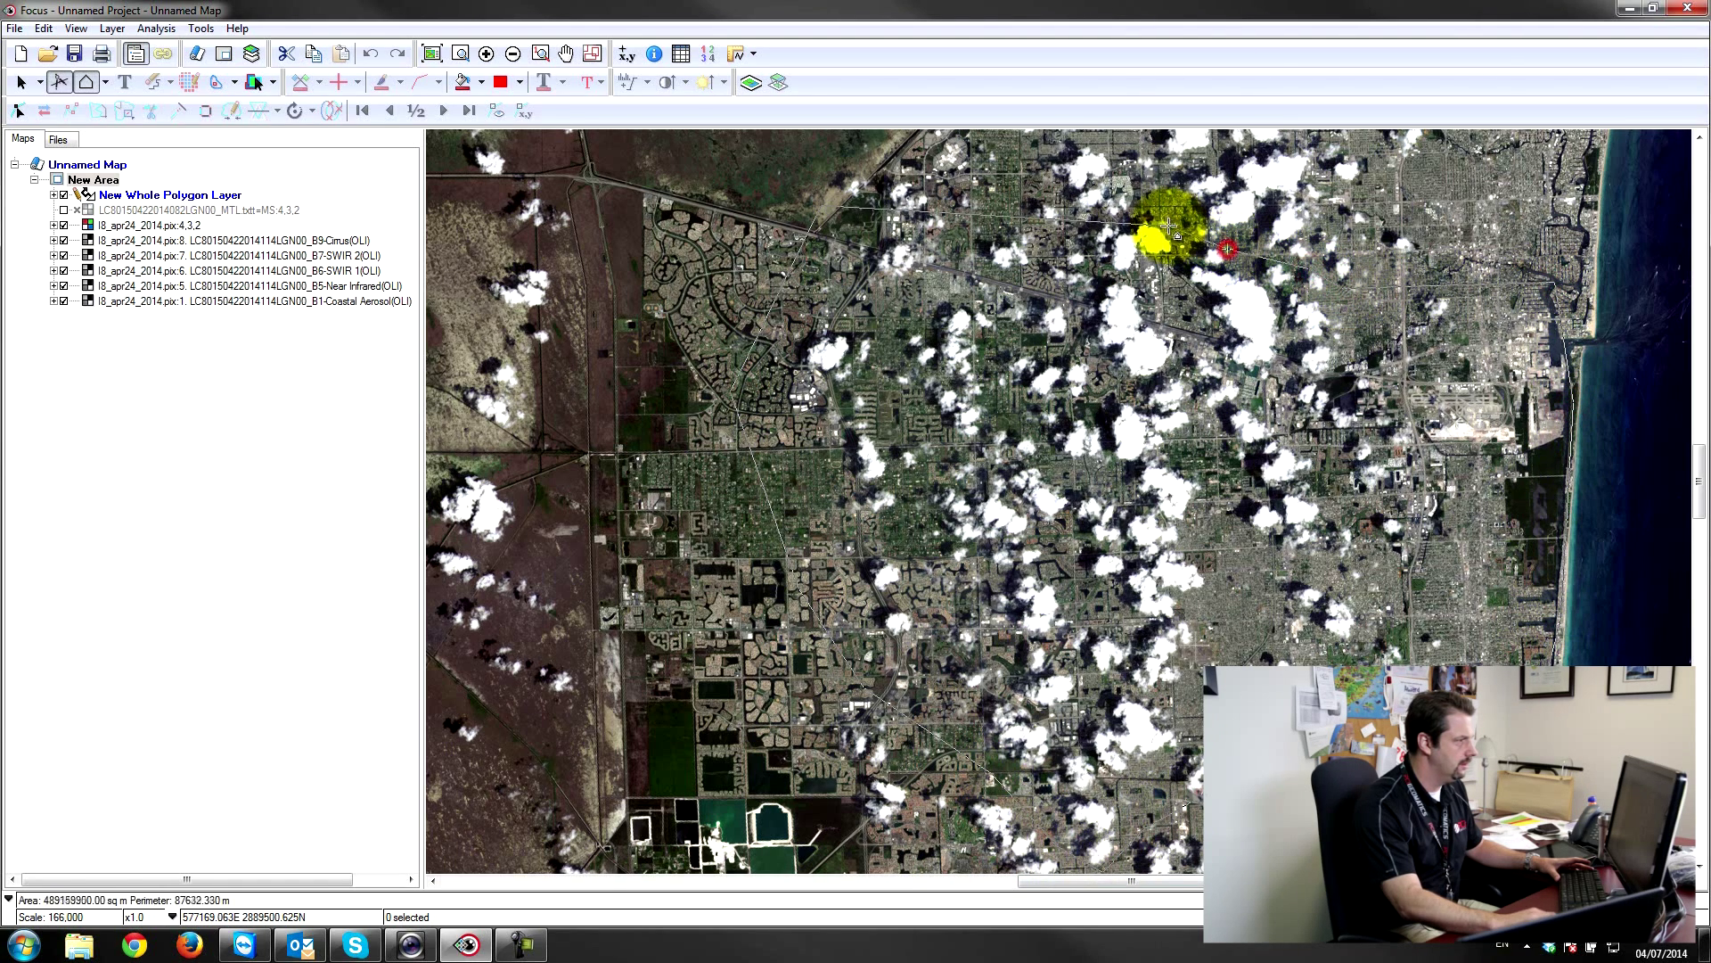
{"action": "left_click", "coordinate": [1109, 215]}
{"action": "left_click", "coordinate": [1003, 227]}
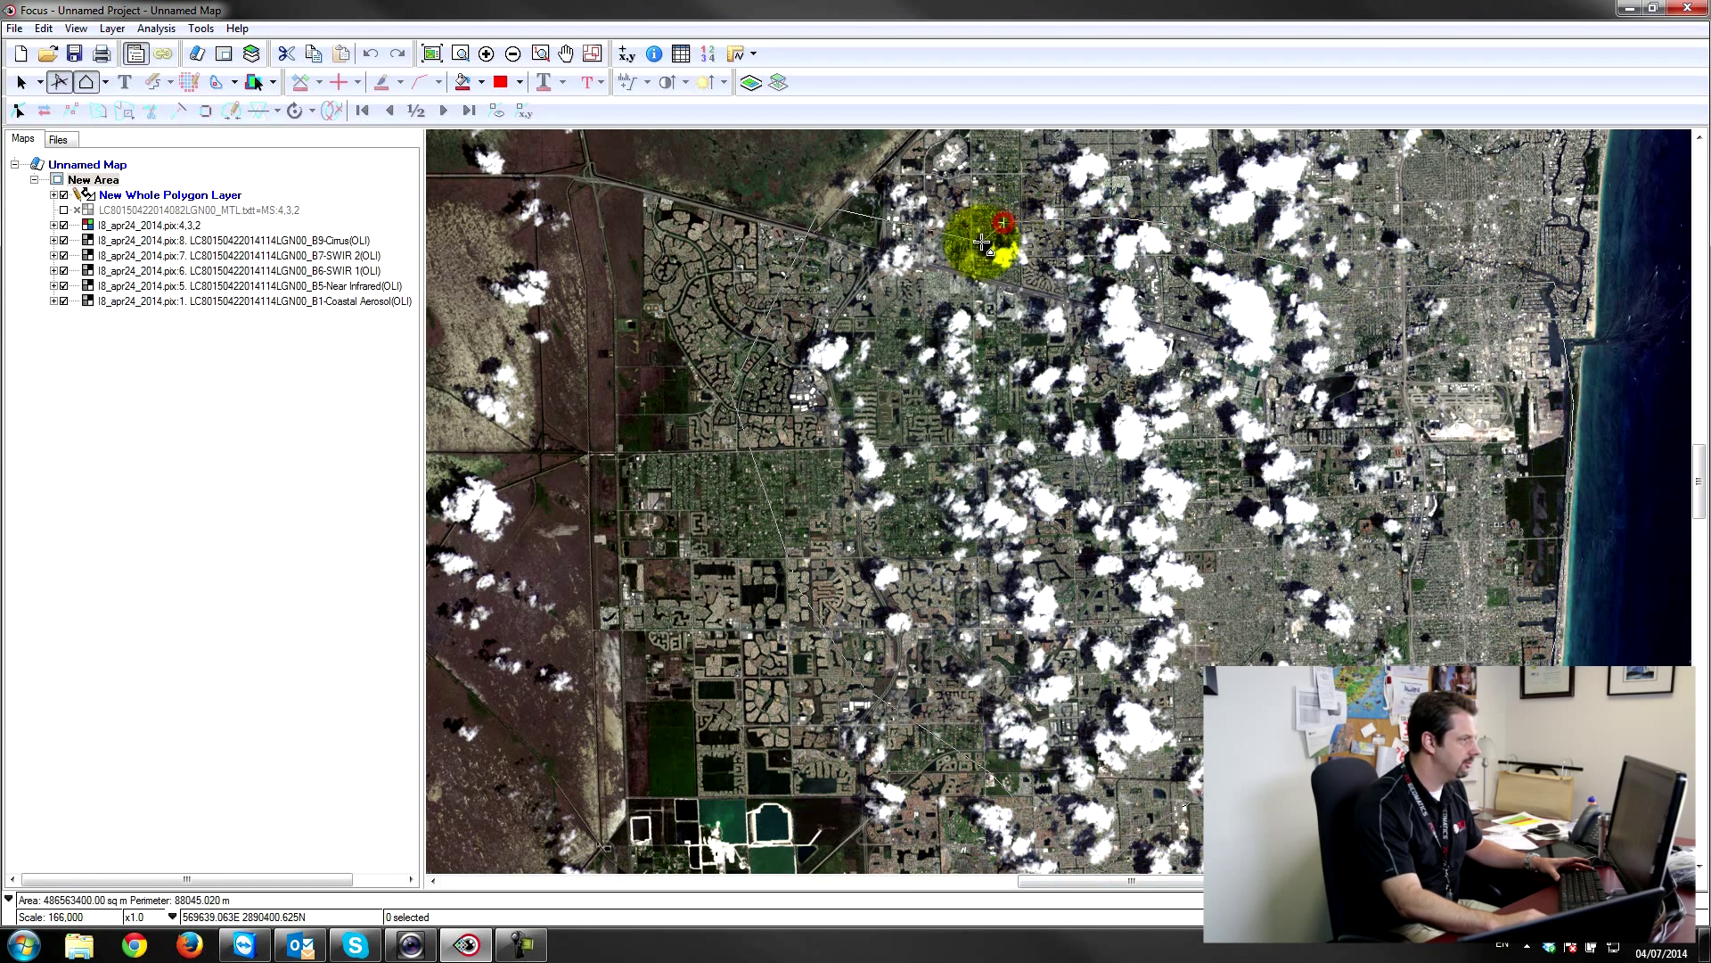
{"action": "double_click", "coordinate": [896, 226]}
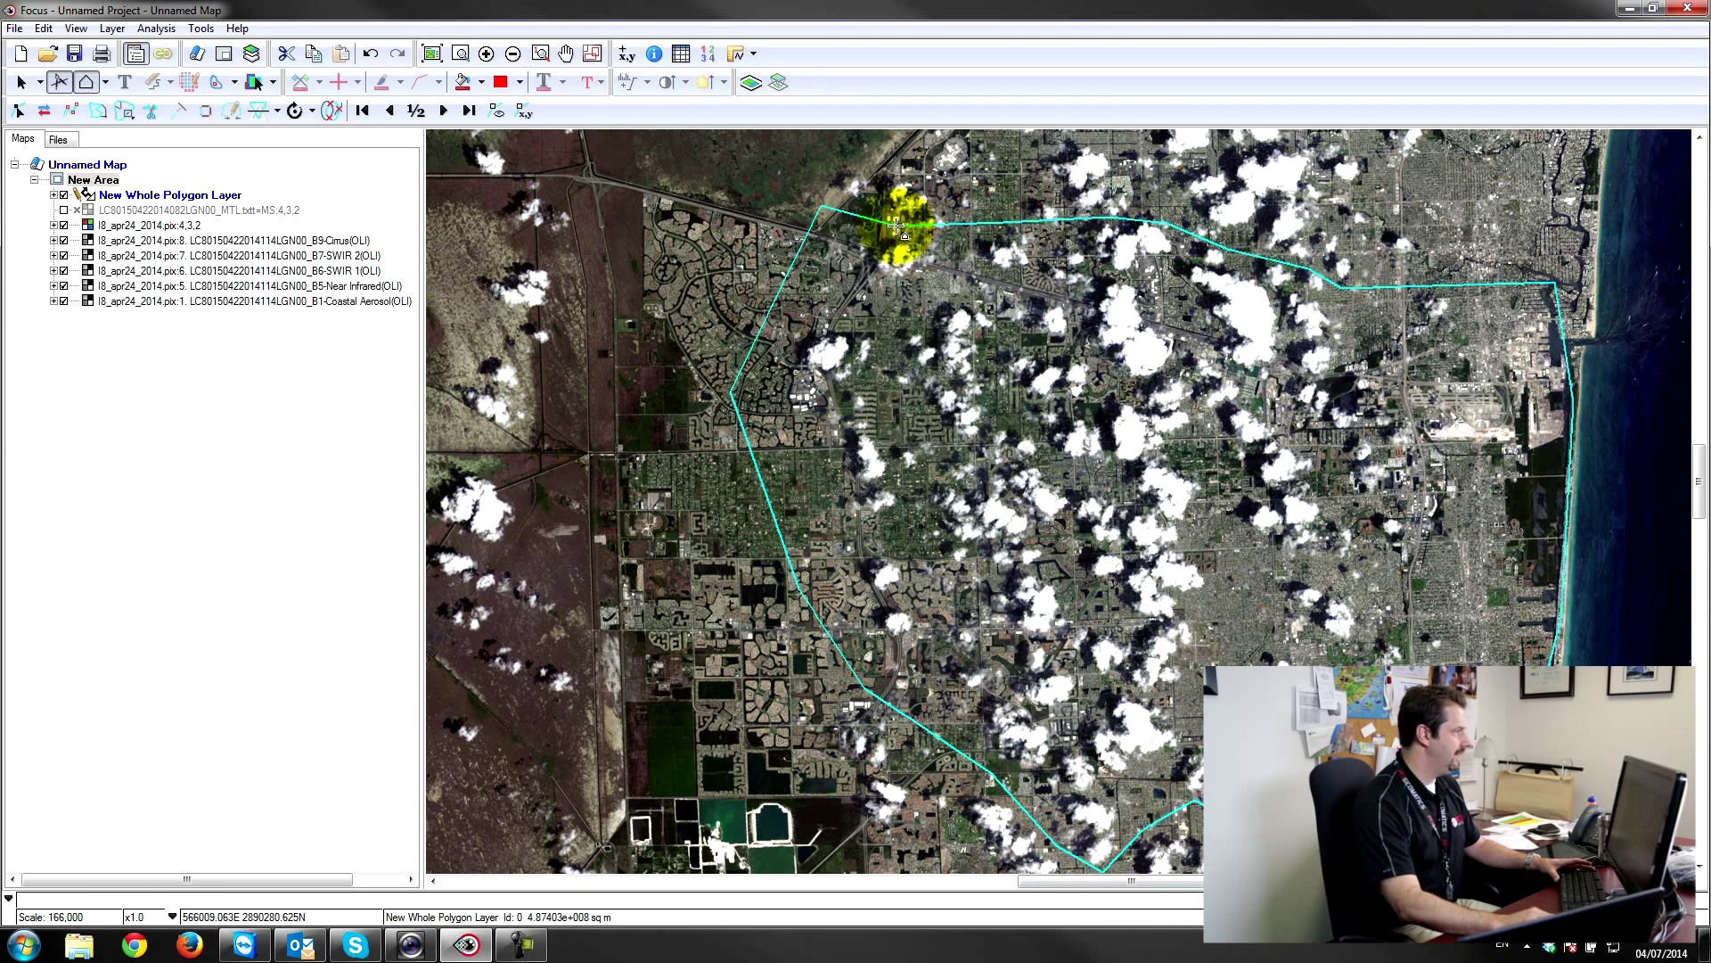
{"action": "left_click", "coordinate": [201, 28]}
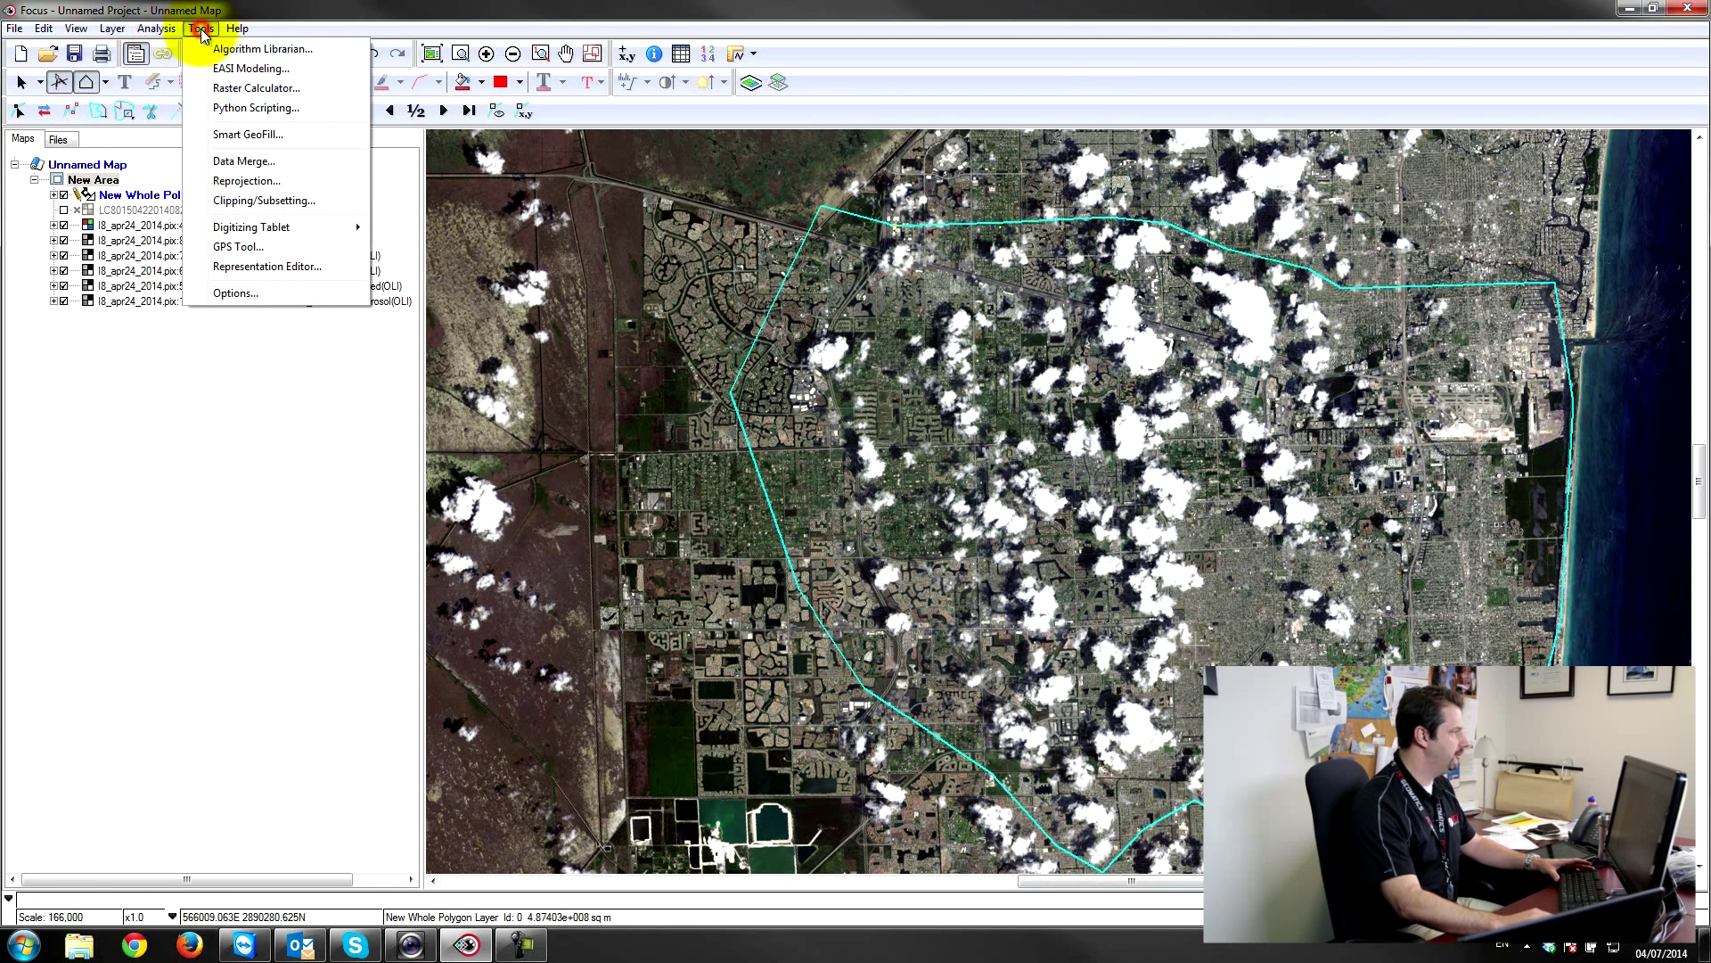
- Set Smart GeoFill source to the March MTL layer, destination l8_apr24_2014.pix:4,3,2, paste to all layers, blend width 1
{"action": "left_click", "coordinate": [230, 135]}
{"action": "left_click_drag", "start_coordinate": [828, 264], "coordinate": [136, 403]}
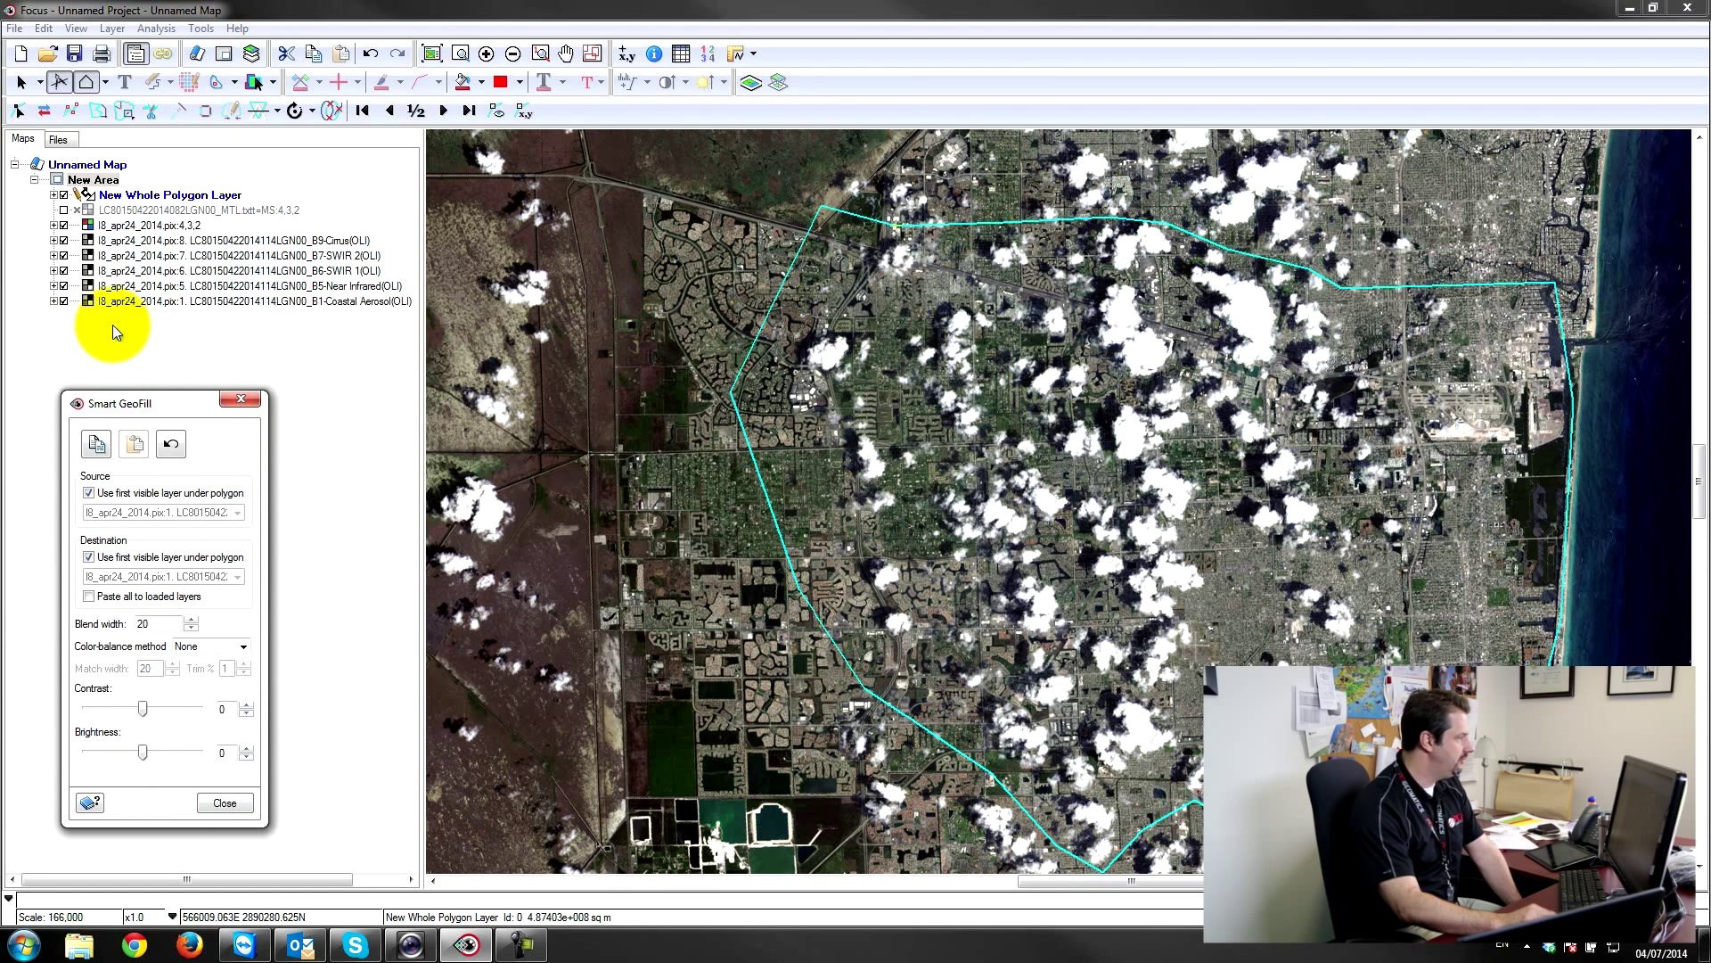
{"action": "left_click", "coordinate": [89, 494]}
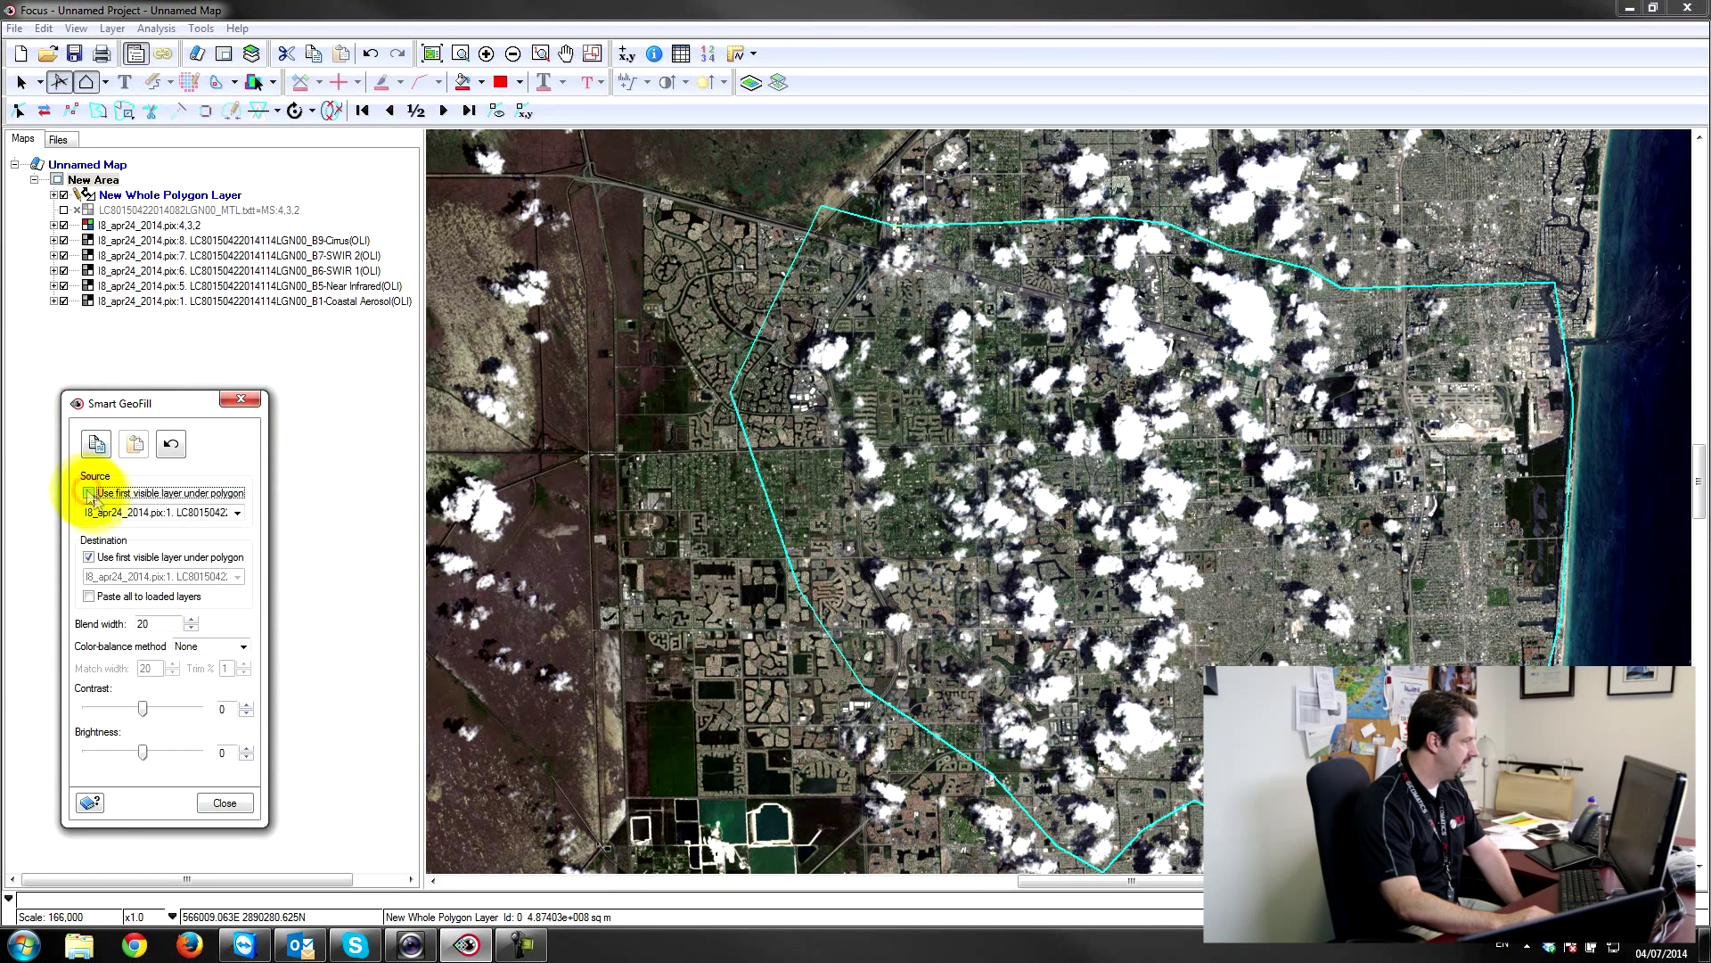
{"action": "left_click", "coordinate": [238, 514]}
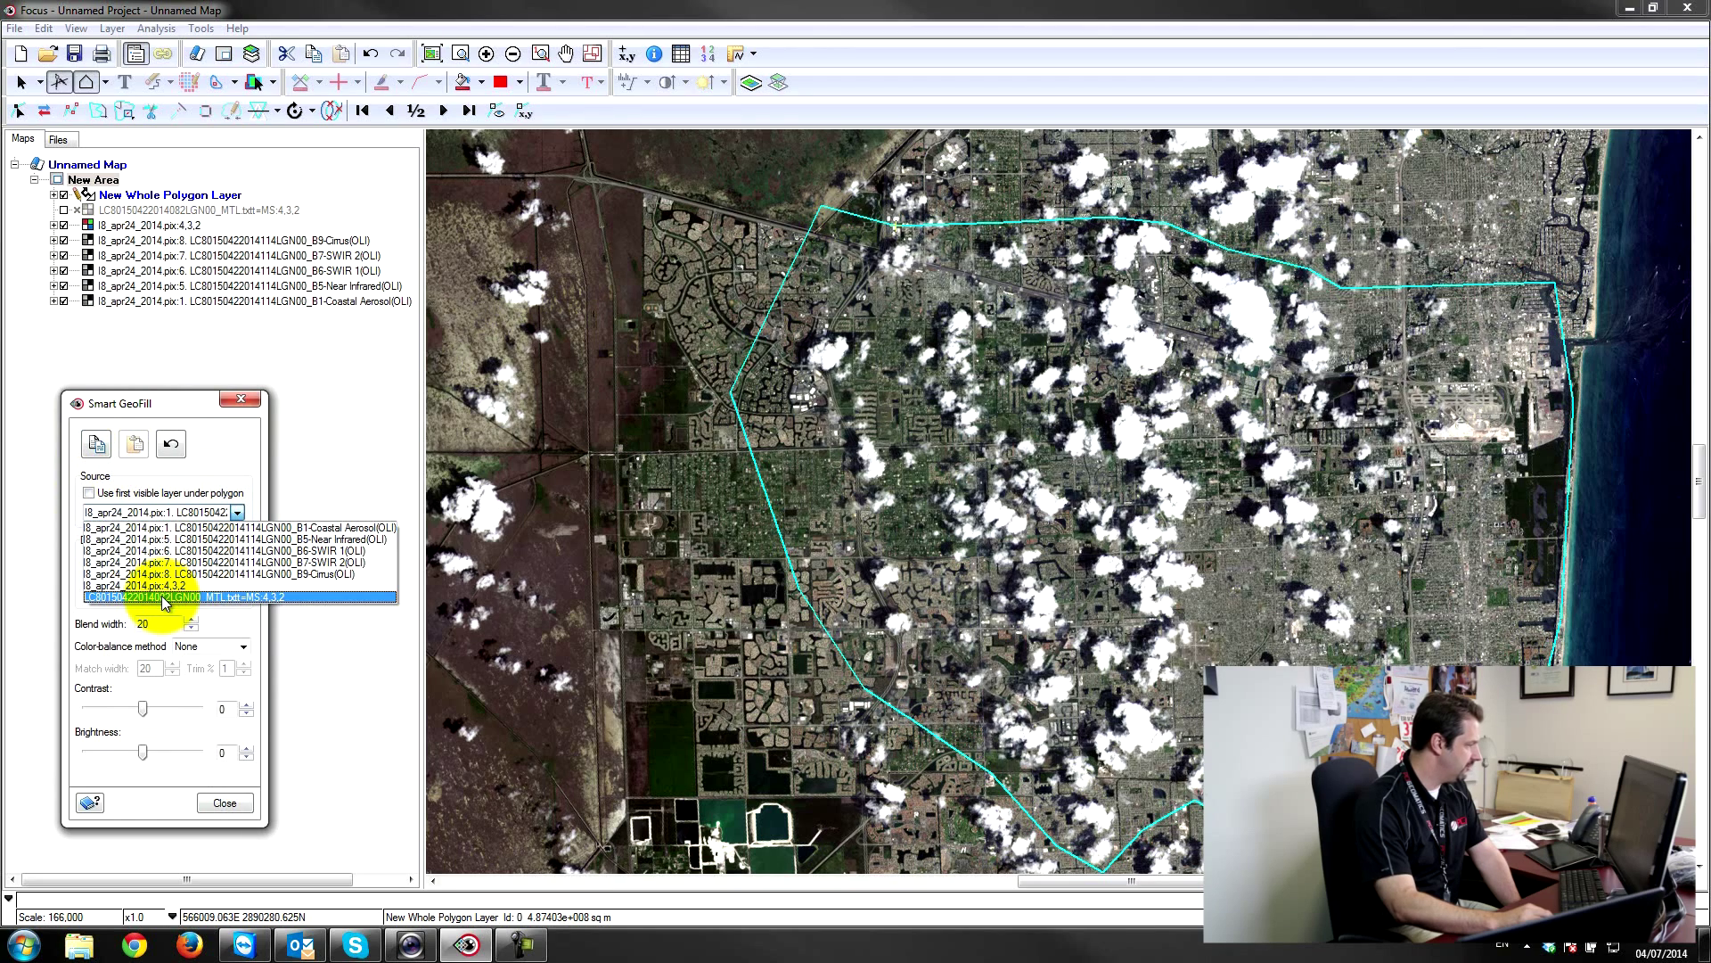
{"action": "left_click", "coordinate": [136, 598]}
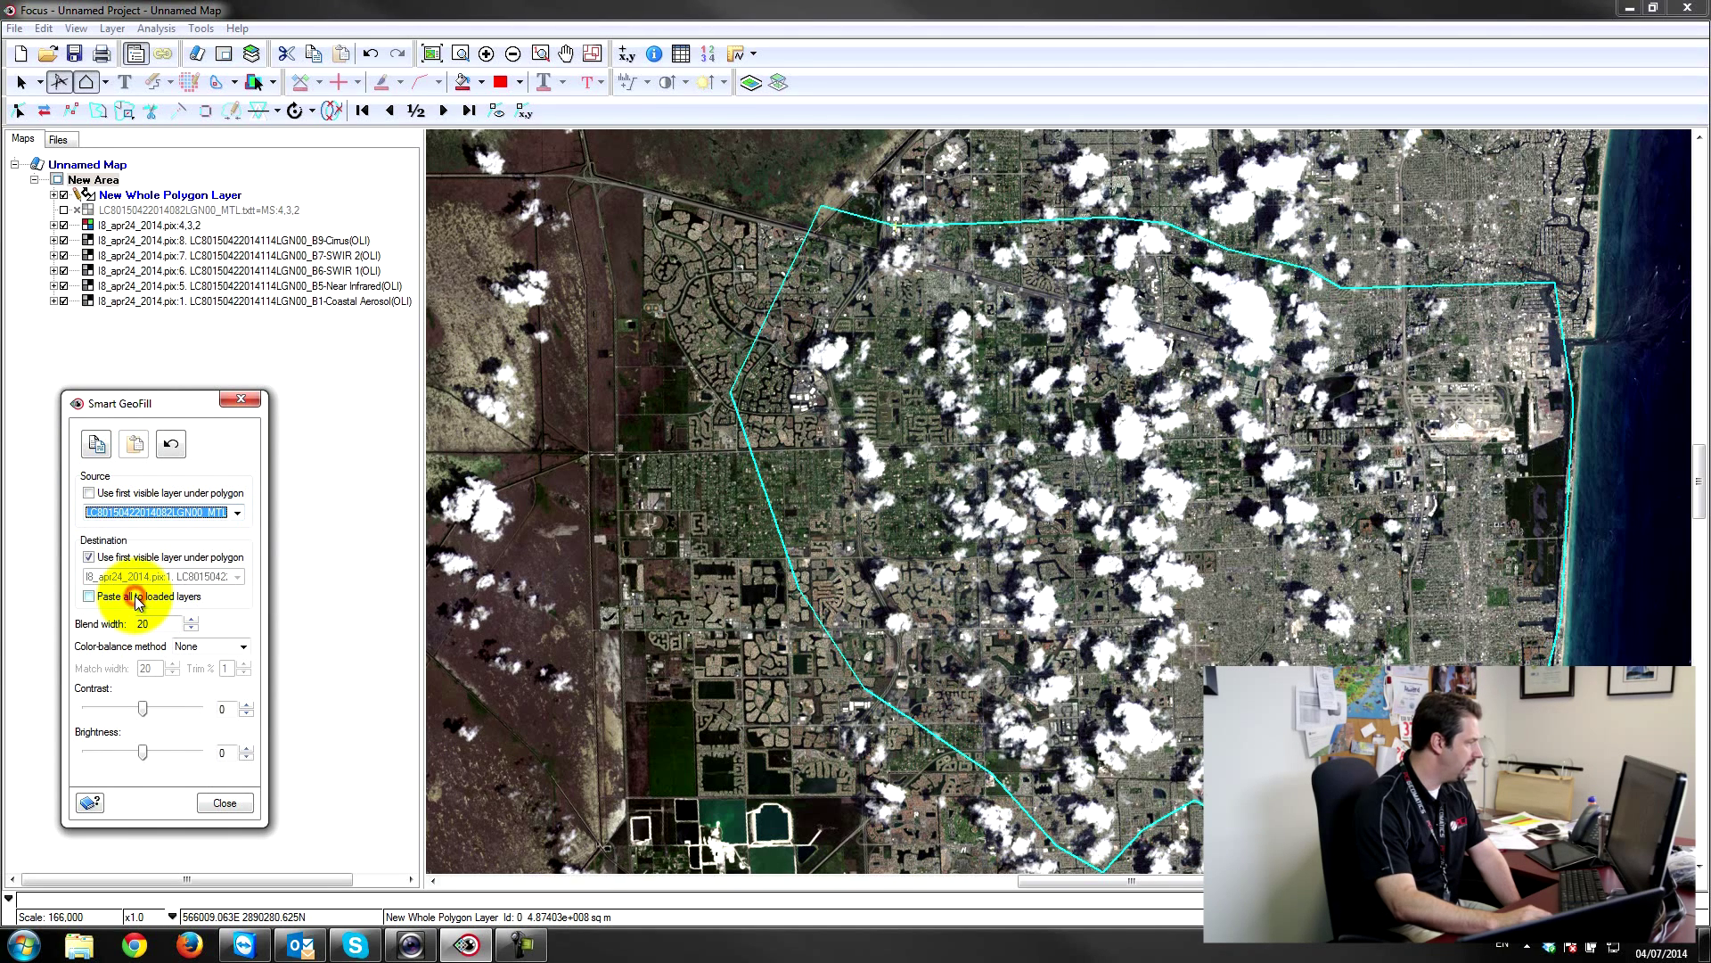
{"action": "left_click", "coordinate": [89, 557]}
{"action": "left_click", "coordinate": [89, 557]}
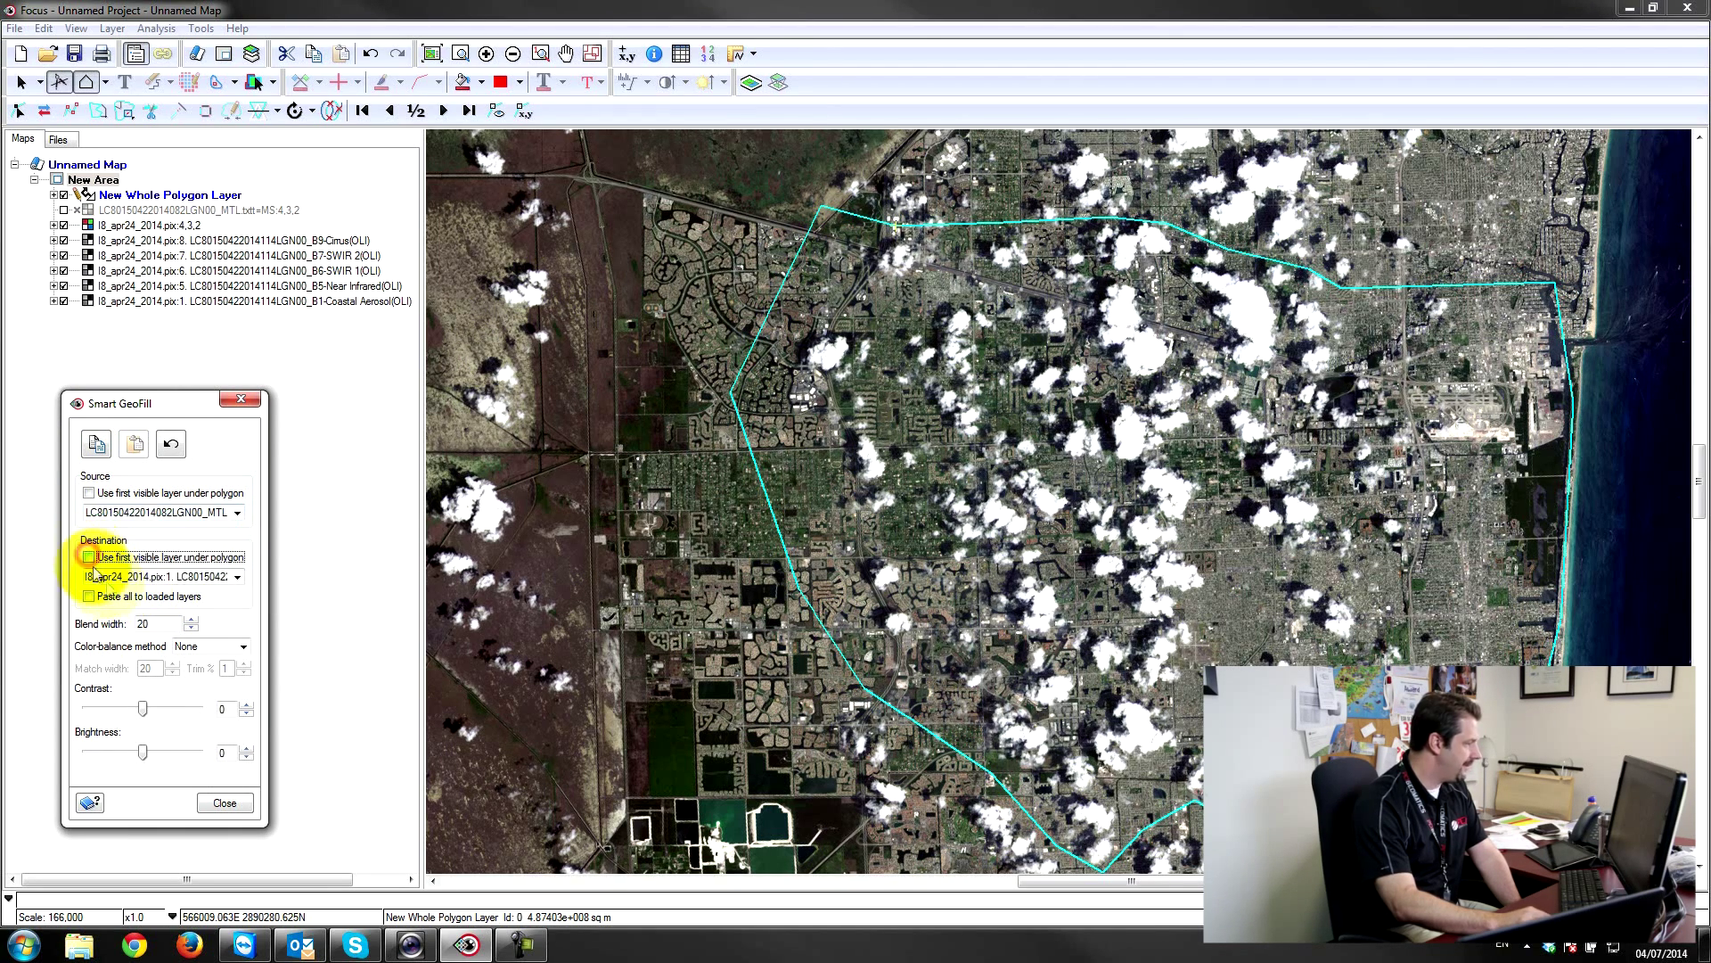
{"action": "left_click", "coordinate": [238, 572]}
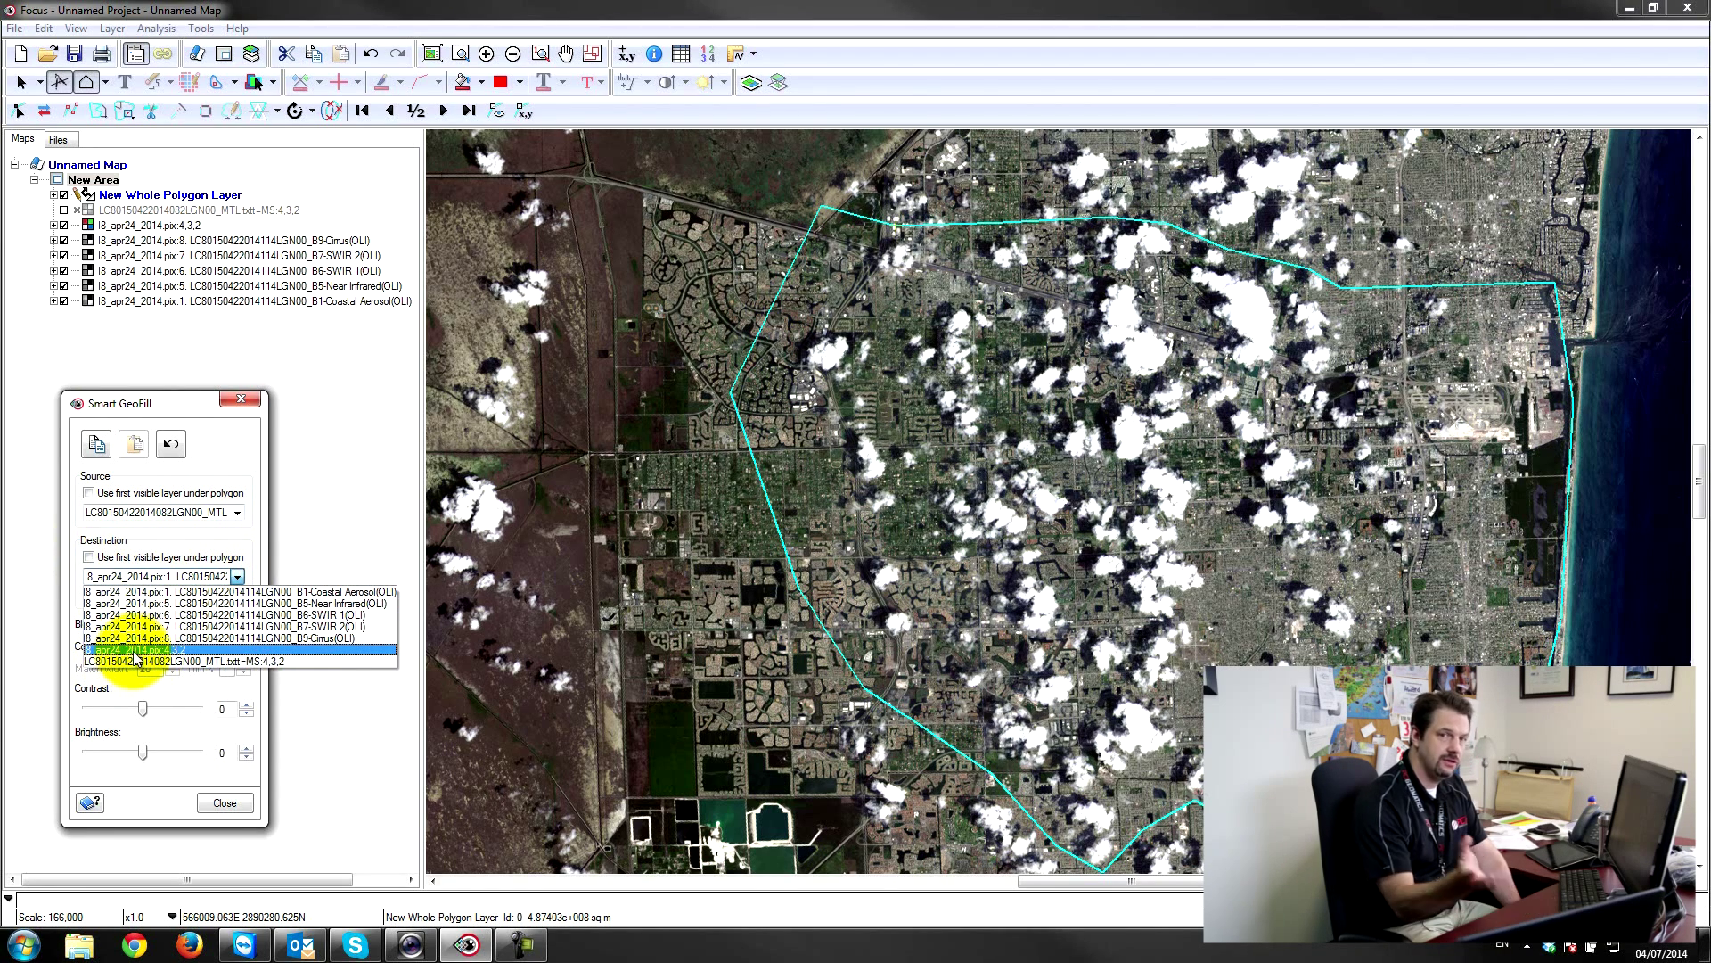
{"action": "left_click", "coordinate": [134, 650]}
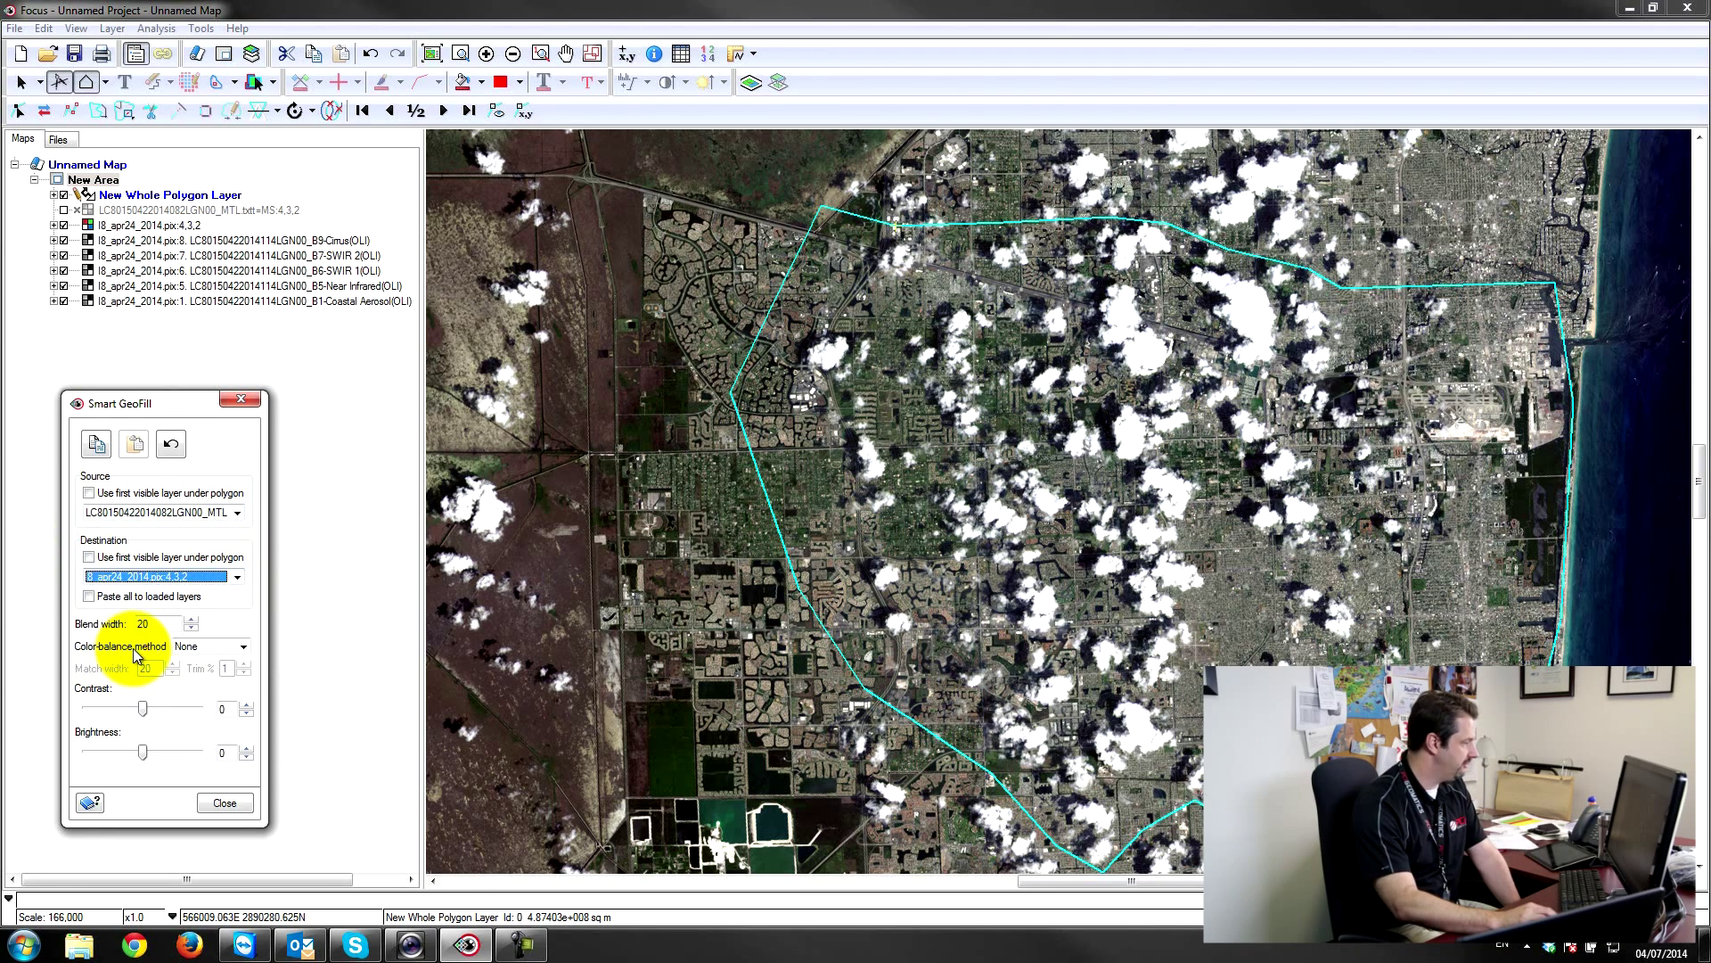
{"action": "left_click", "coordinate": [89, 596]}
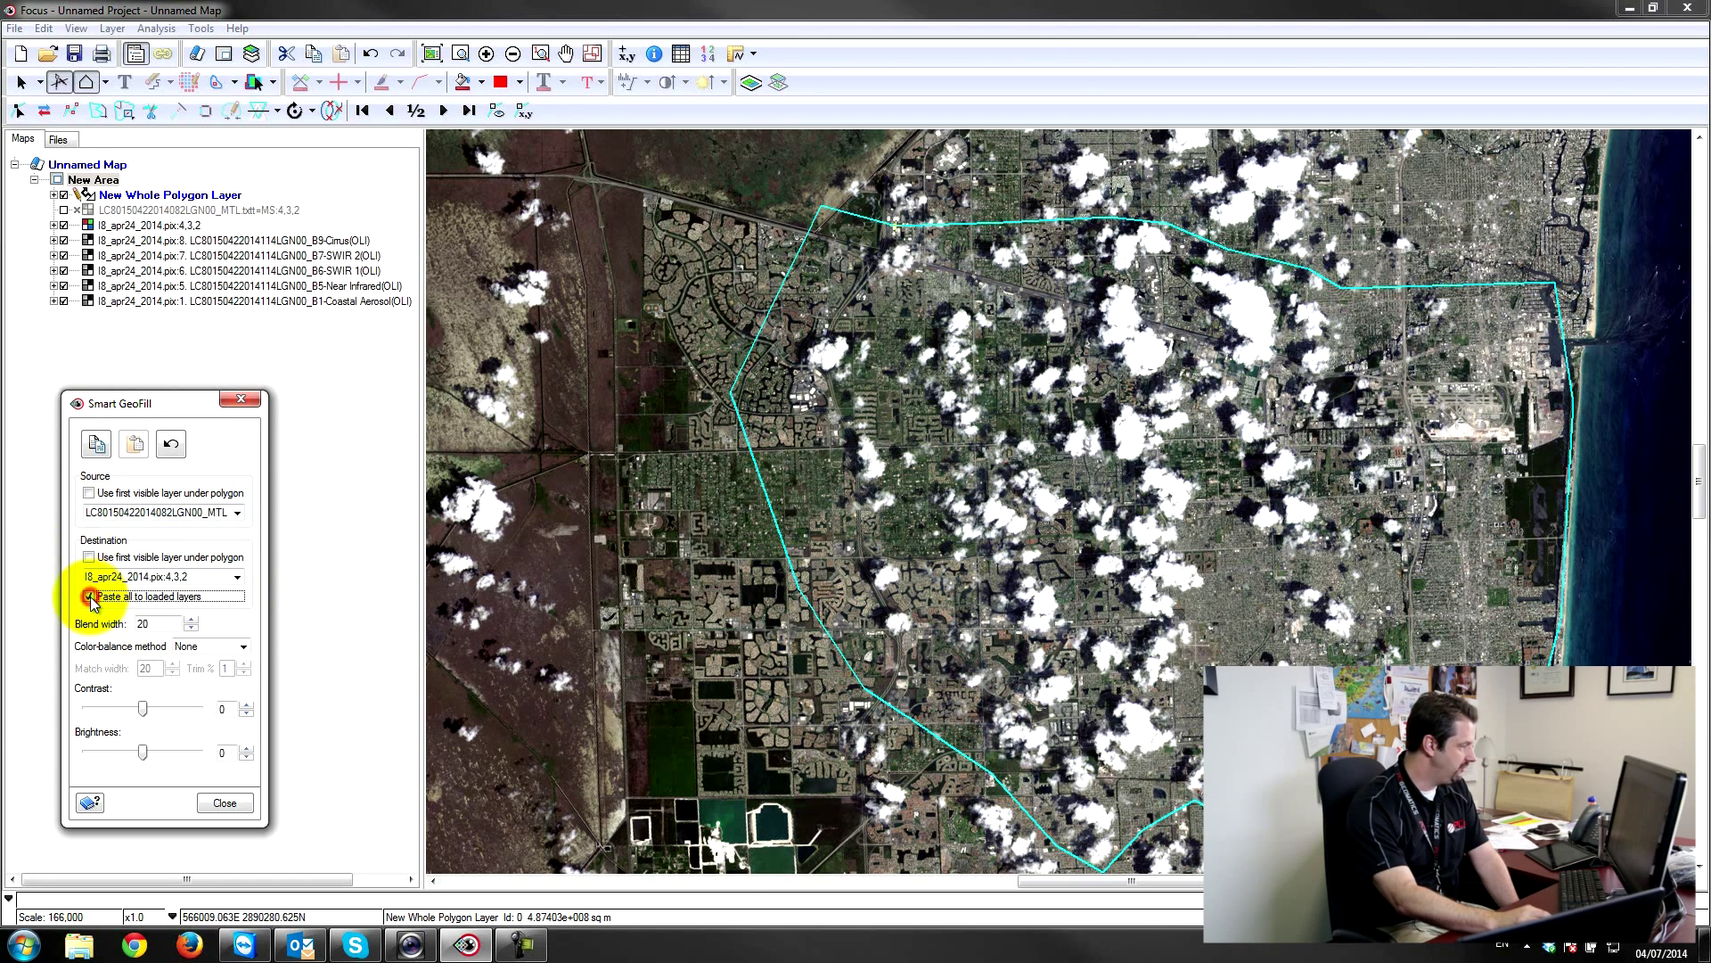
{"action": "double_click", "coordinate": [164, 624]}
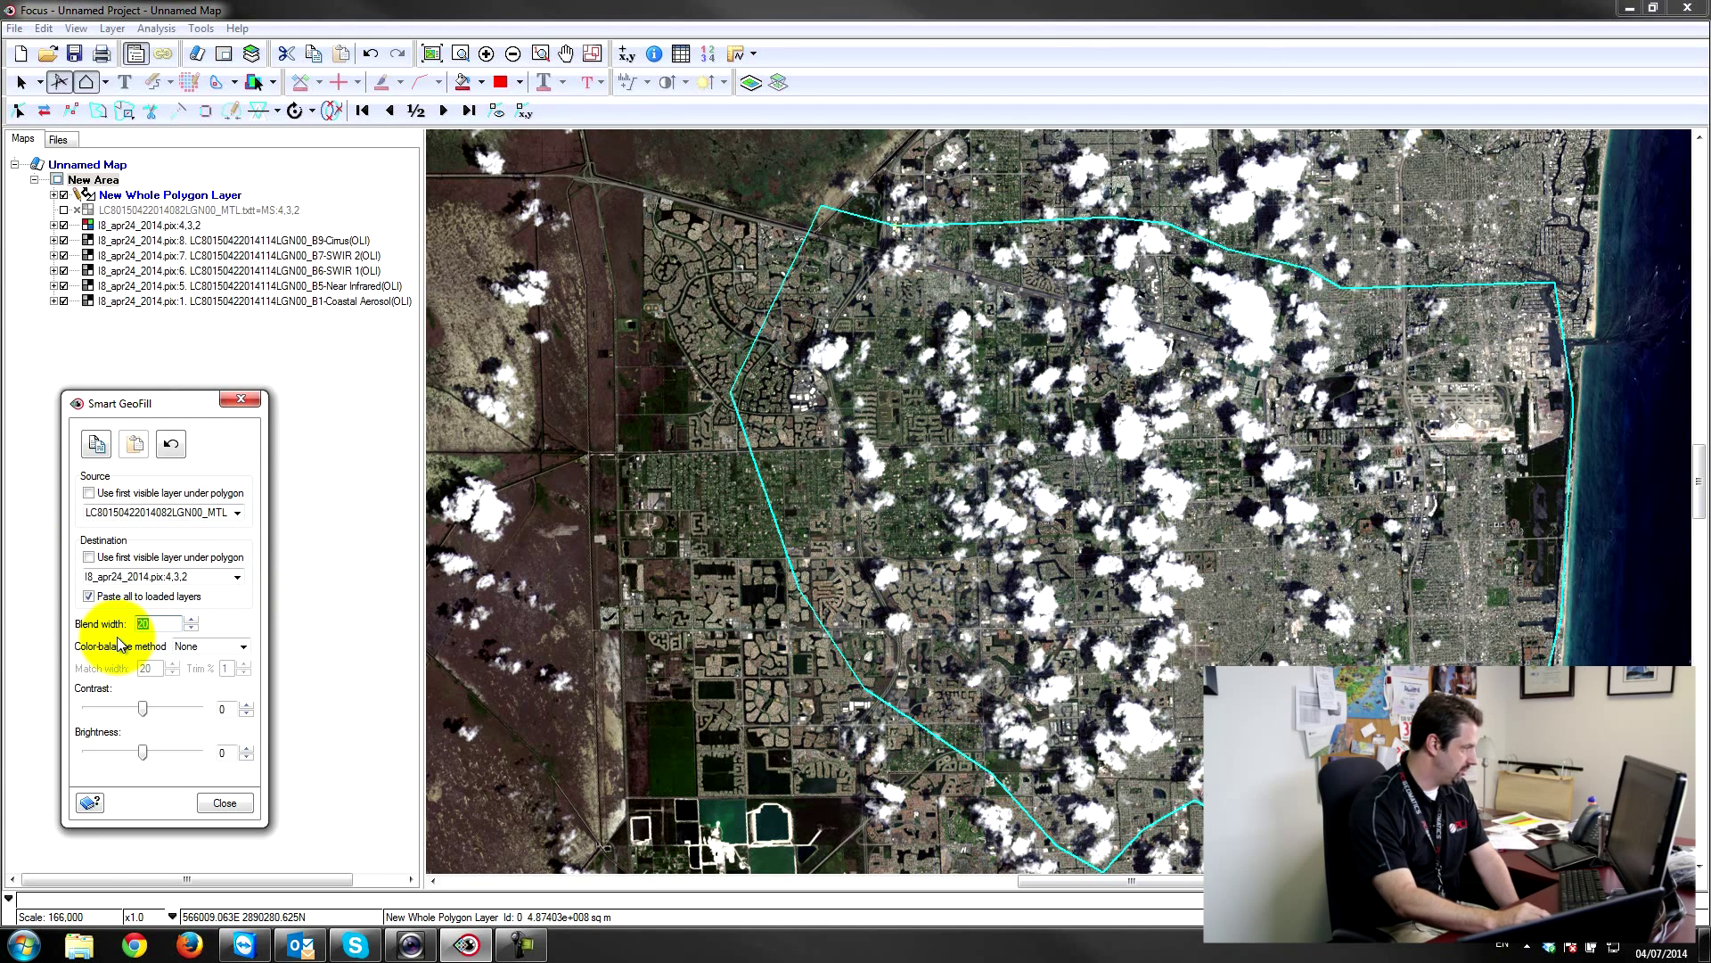
{"action": "type", "text": "1"}
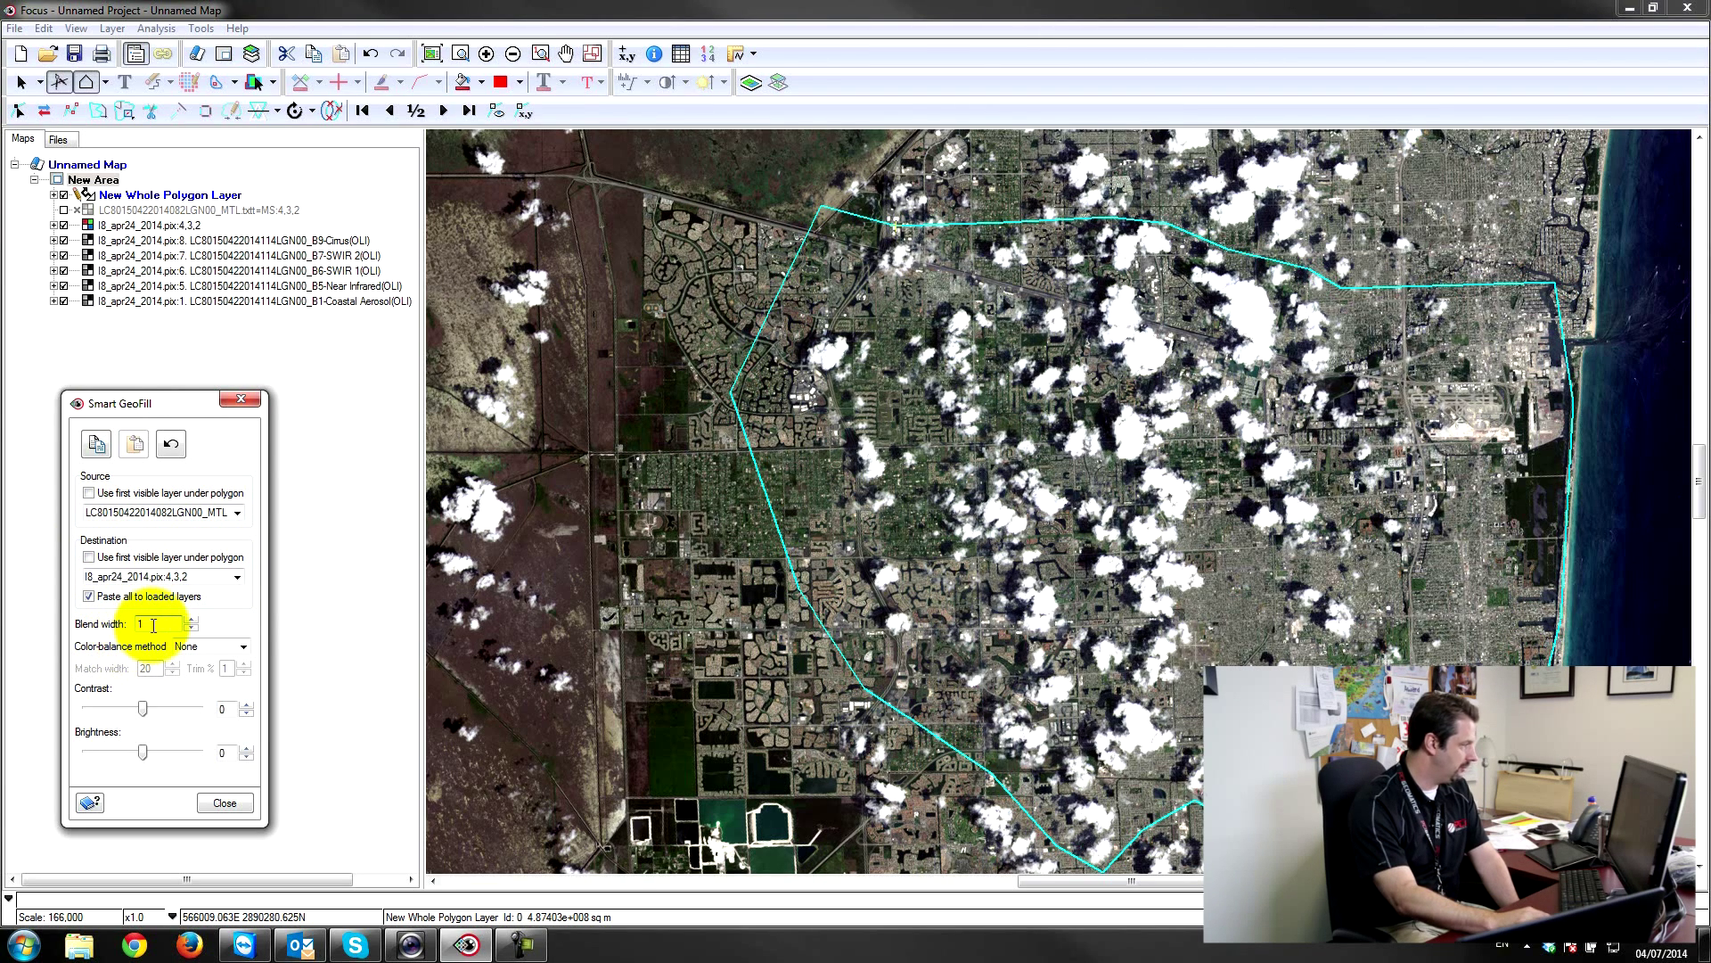
- Copy the March 23 imagery inside the polygon and paste it into the April 24 layers
{"action": "left_click", "coordinate": [98, 445]}
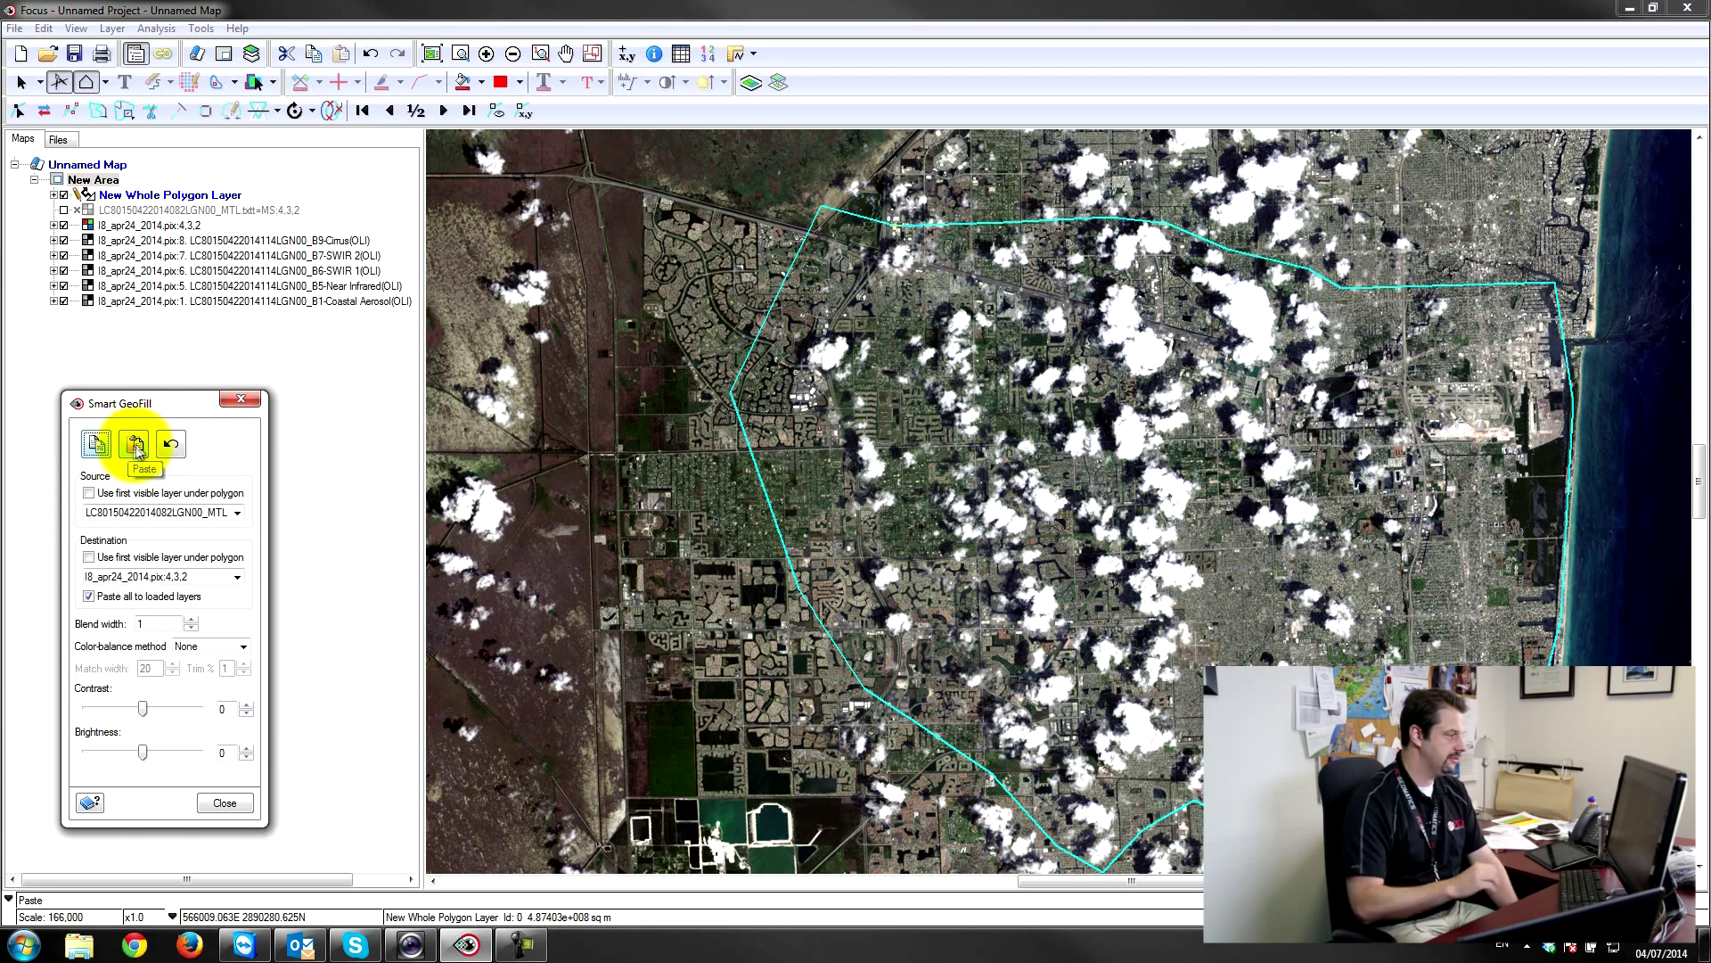
{"action": "left_click", "coordinate": [136, 446]}
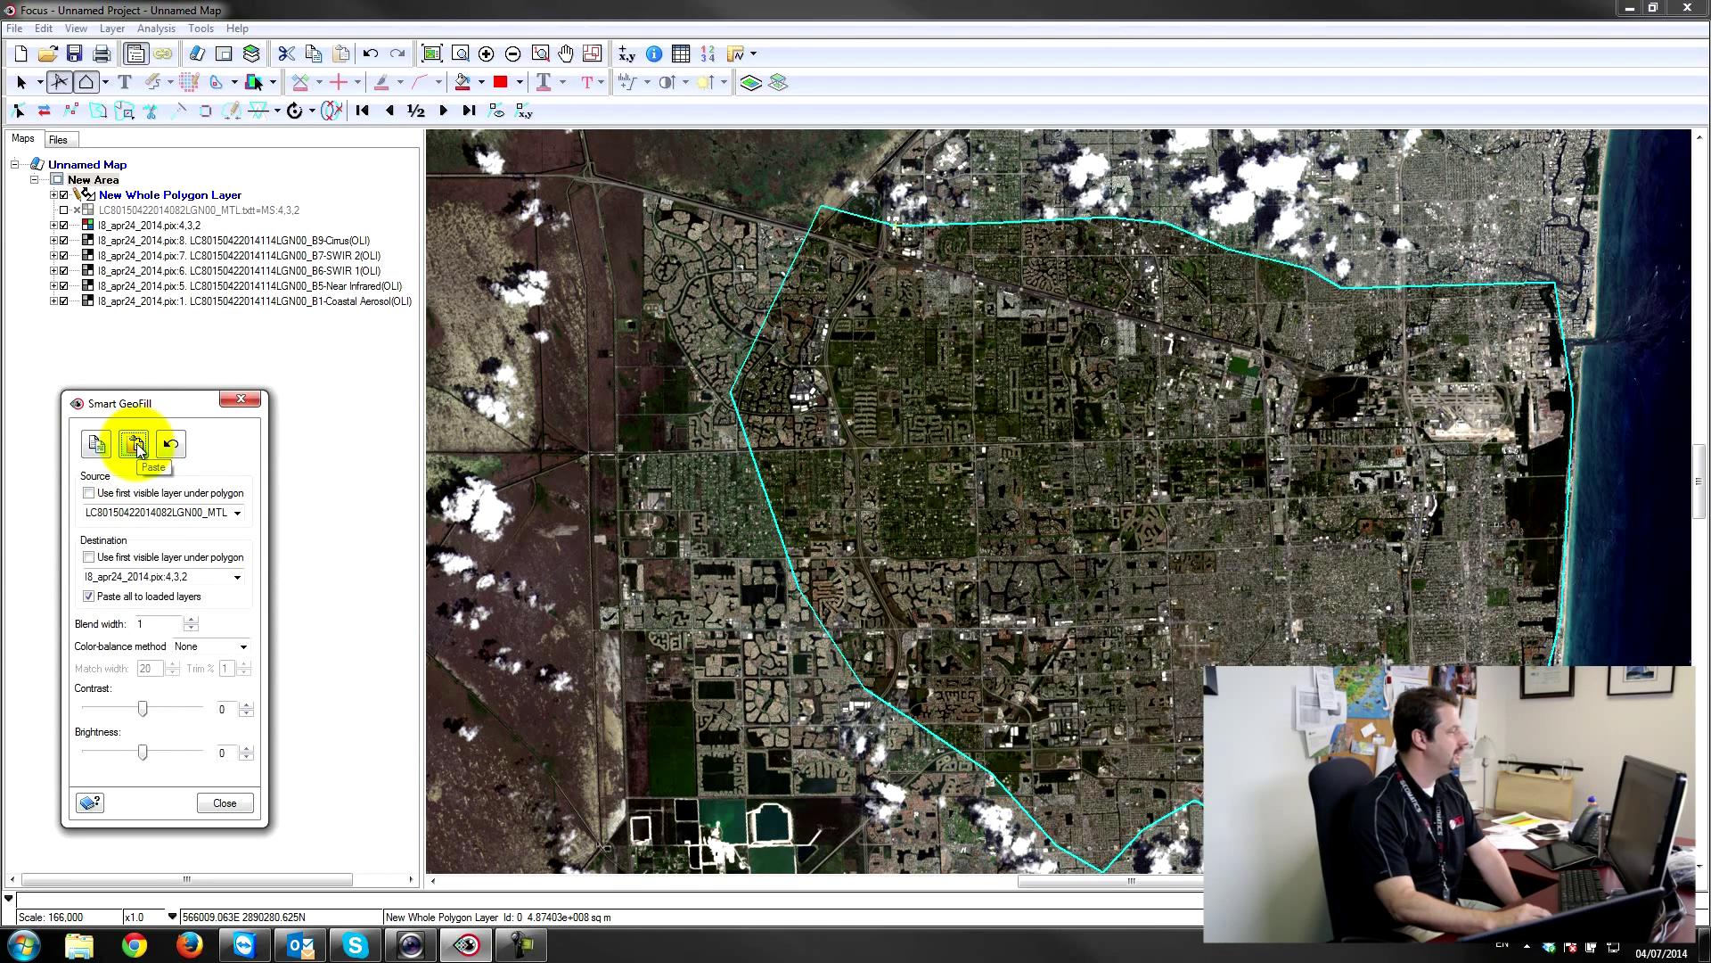
- Close Smart GeoFill and hide the April 4,3,2 composite, Cirrus, SWIR 2, SWIR 1 and Near Infrared layers
{"action": "left_click", "coordinate": [239, 401]}
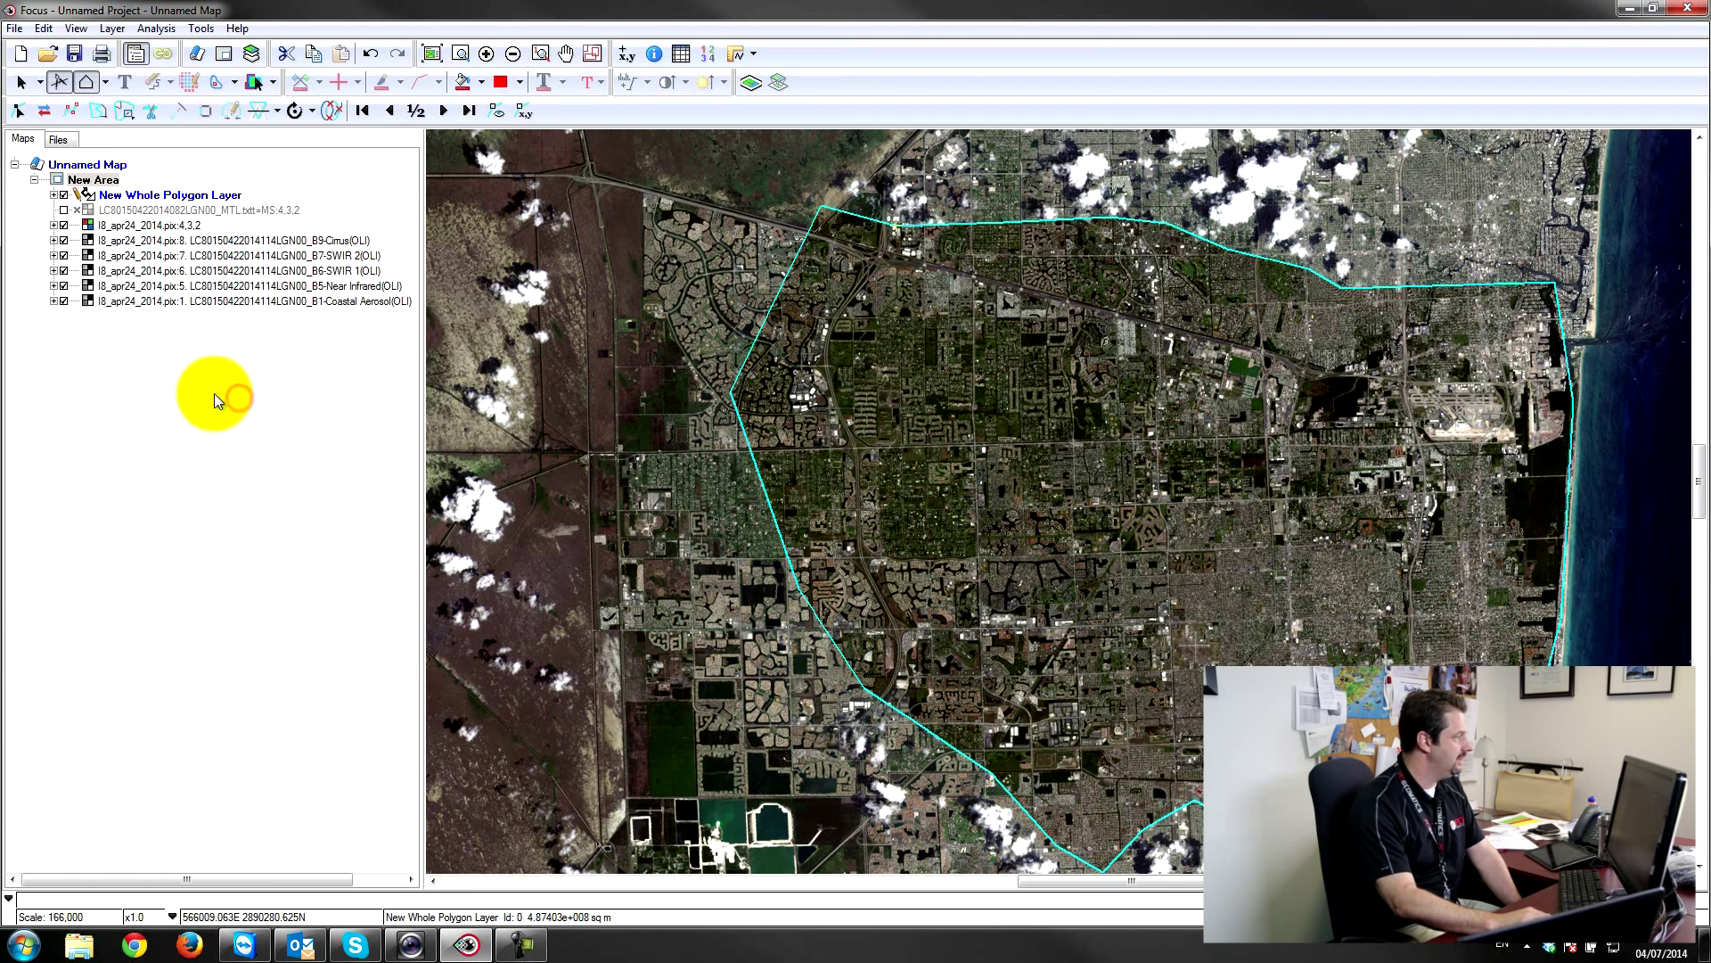
{"action": "left_click", "coordinate": [66, 230]}
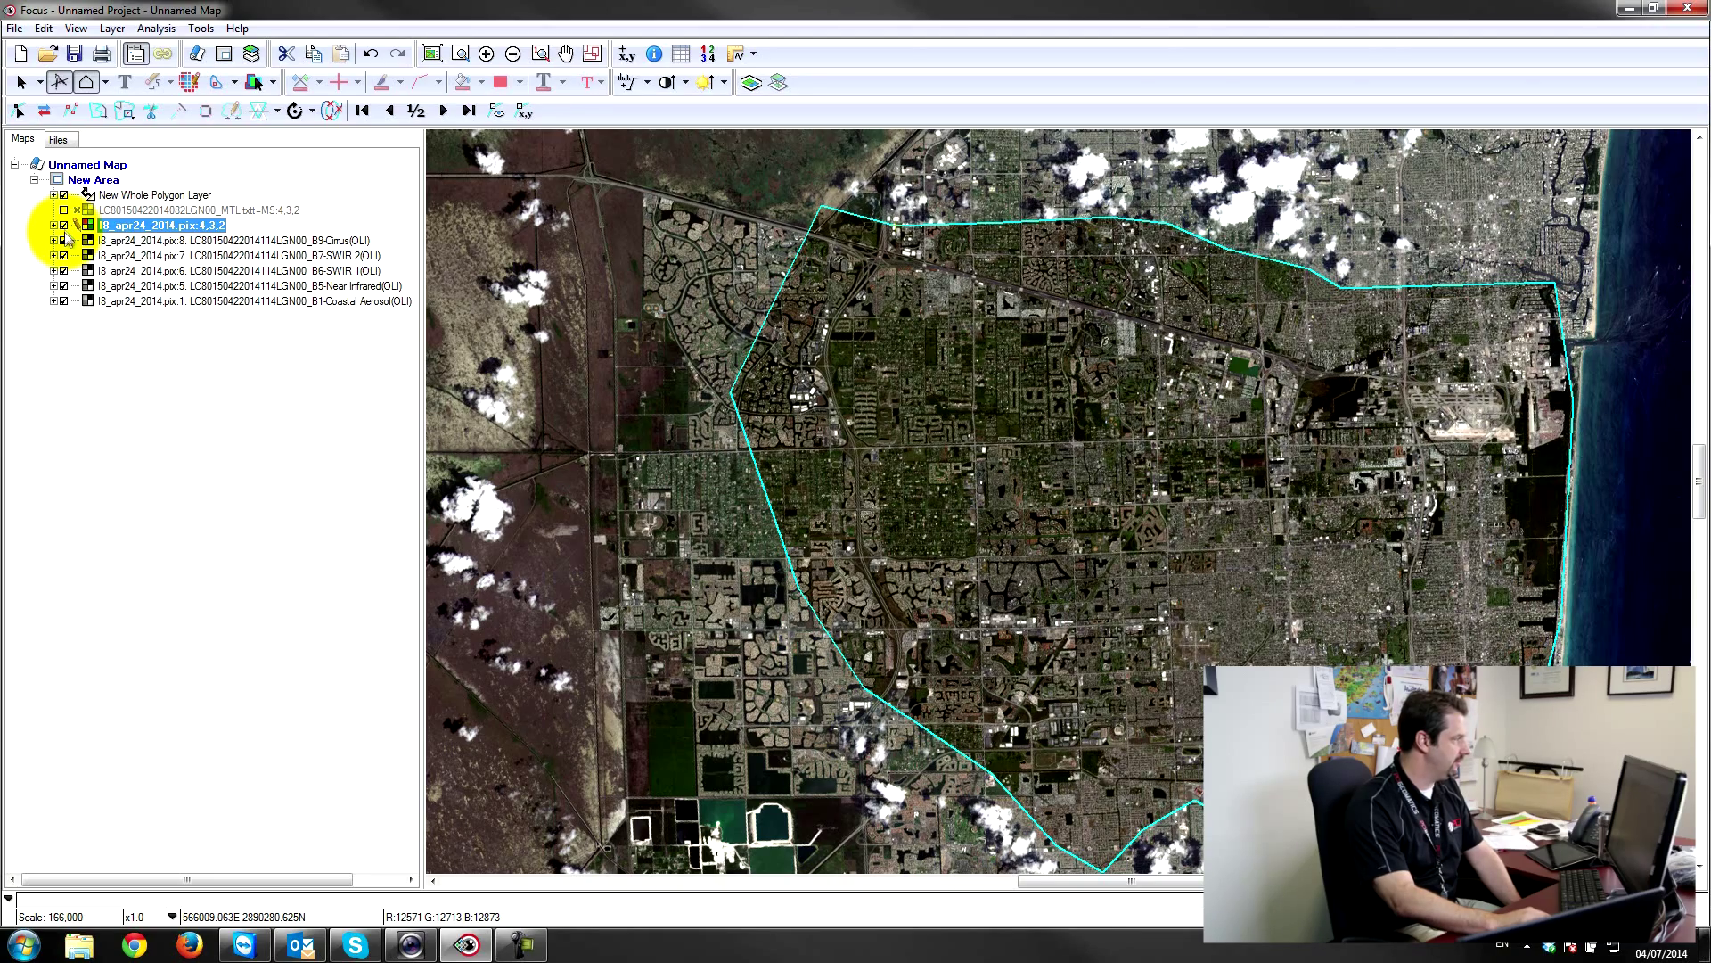
{"action": "left_click", "coordinate": [64, 227]}
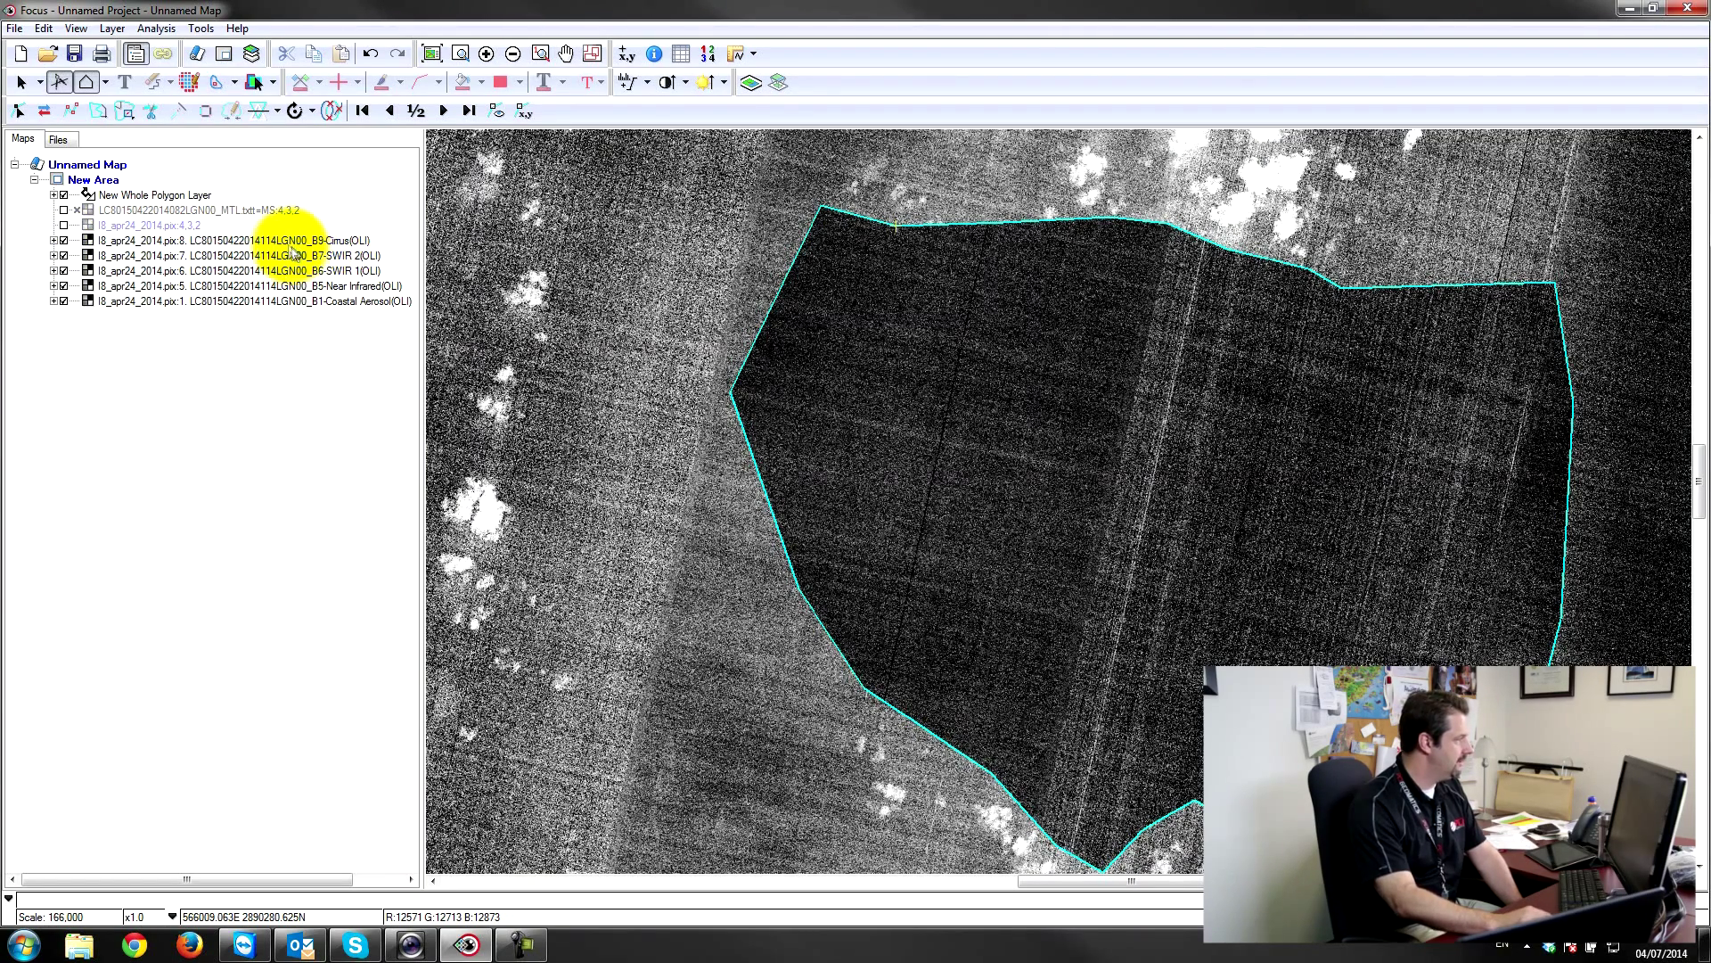
{"action": "left_click", "coordinate": [64, 241]}
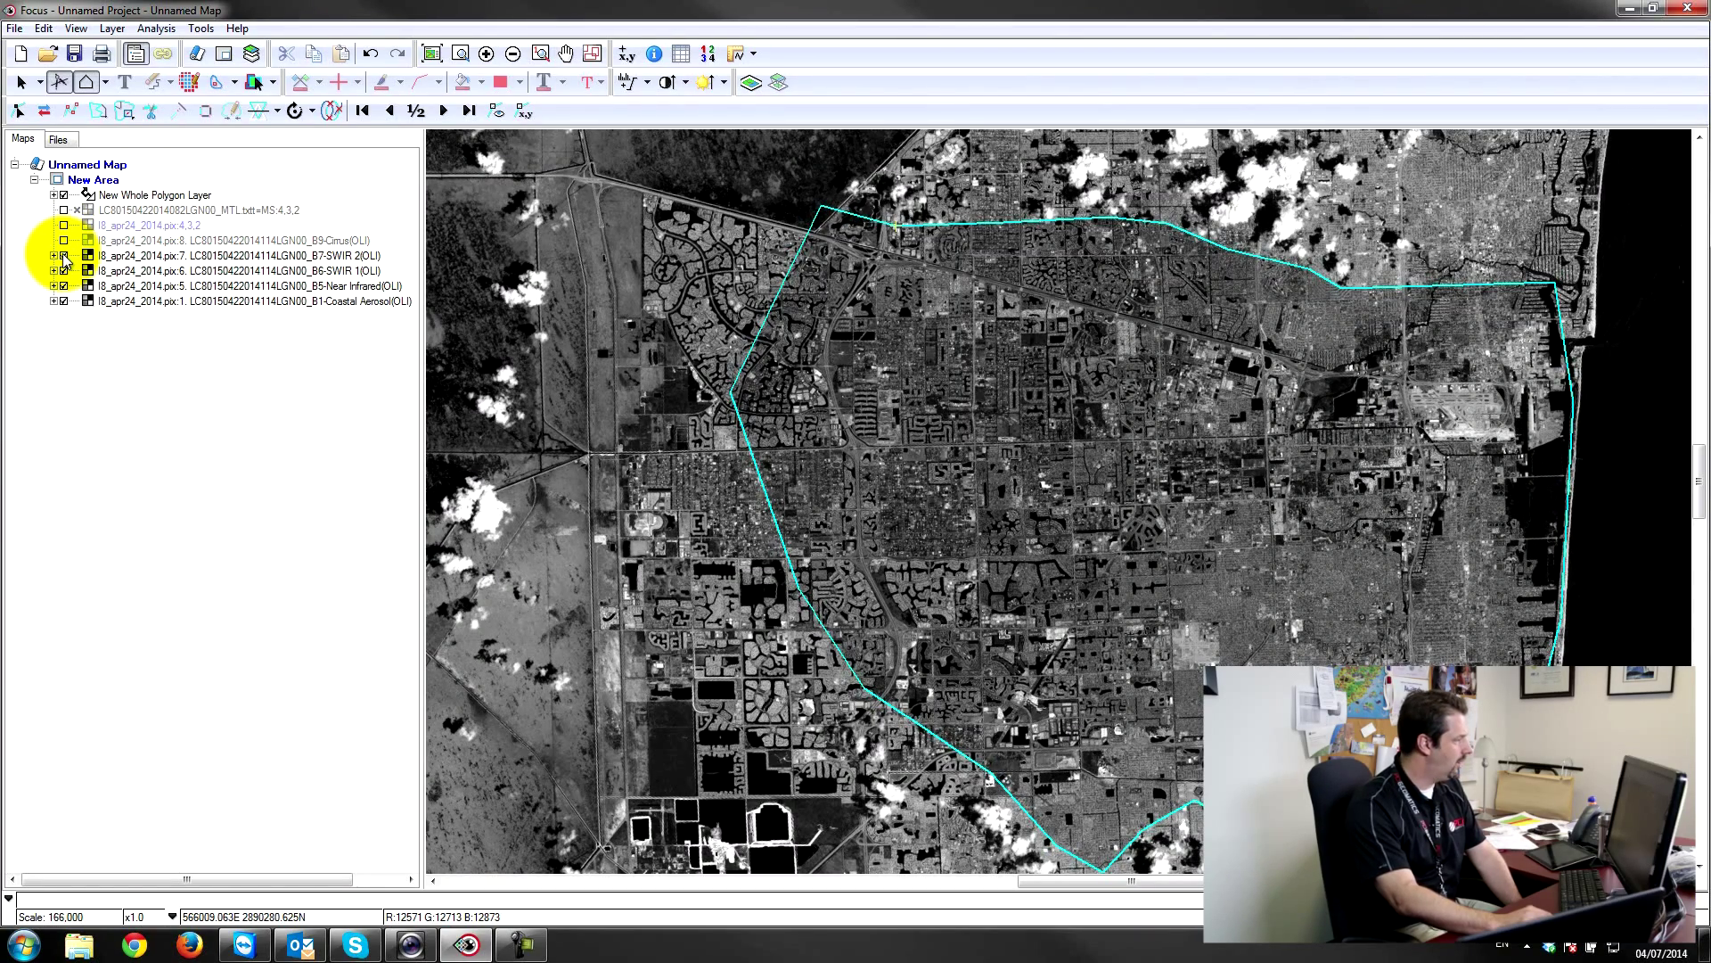
{"action": "left_click", "coordinate": [64, 256]}
{"action": "left_click", "coordinate": [63, 271]}
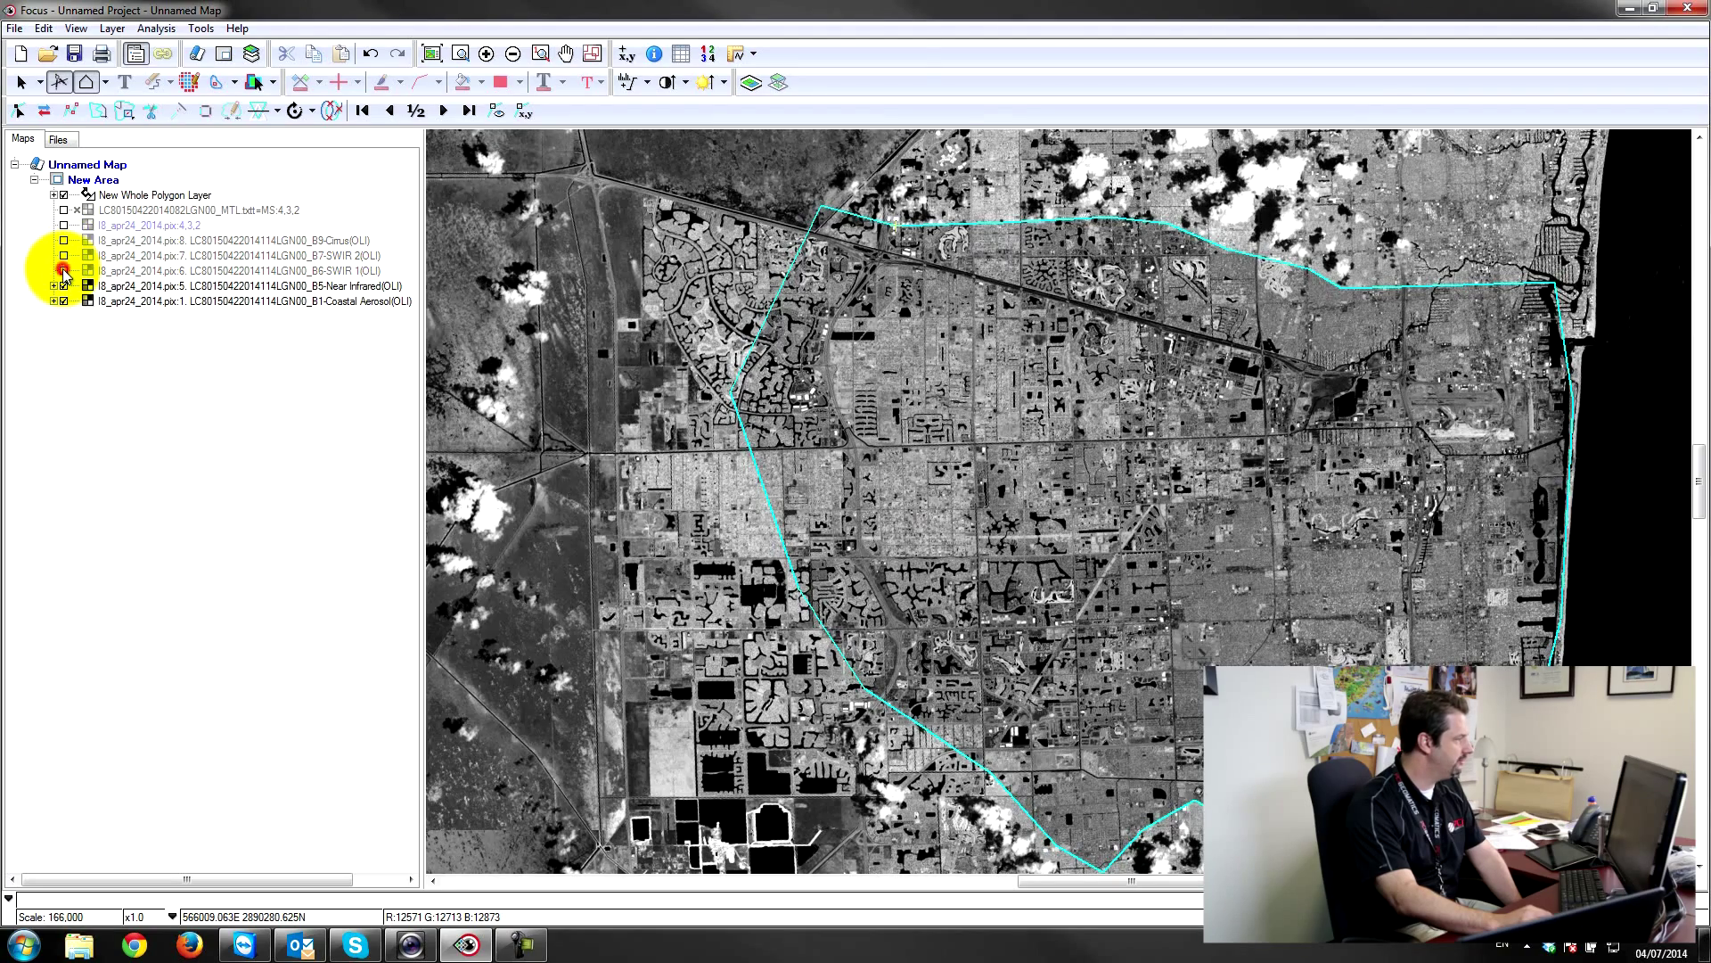
{"action": "left_click", "coordinate": [63, 286]}
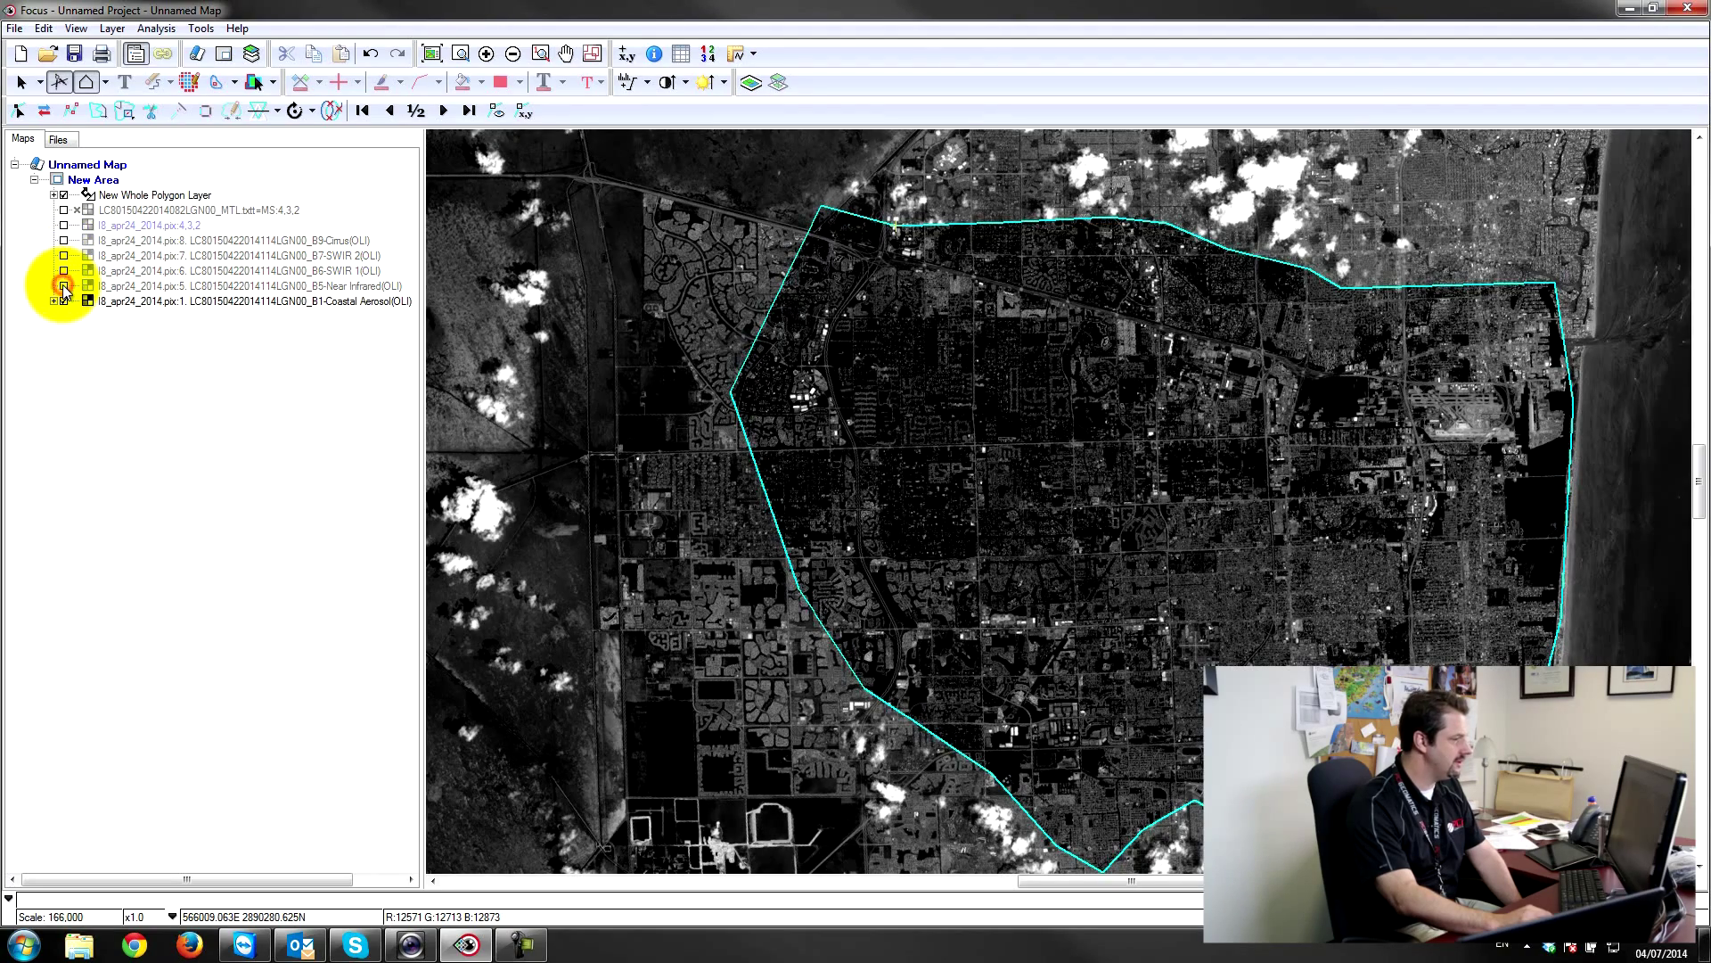